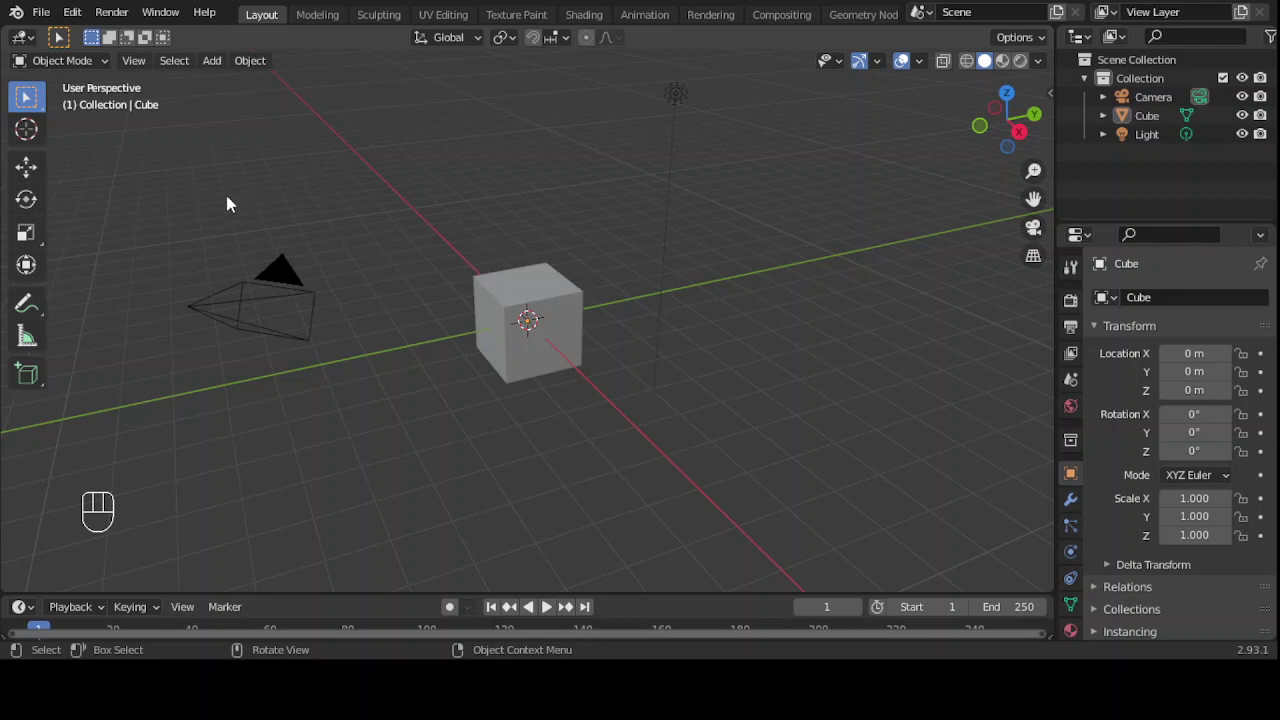
# Step: Delete the default camera, cube and light from the scene
pyautogui.moveTo(227, 197); pyautogui.dragTo(787, 465)
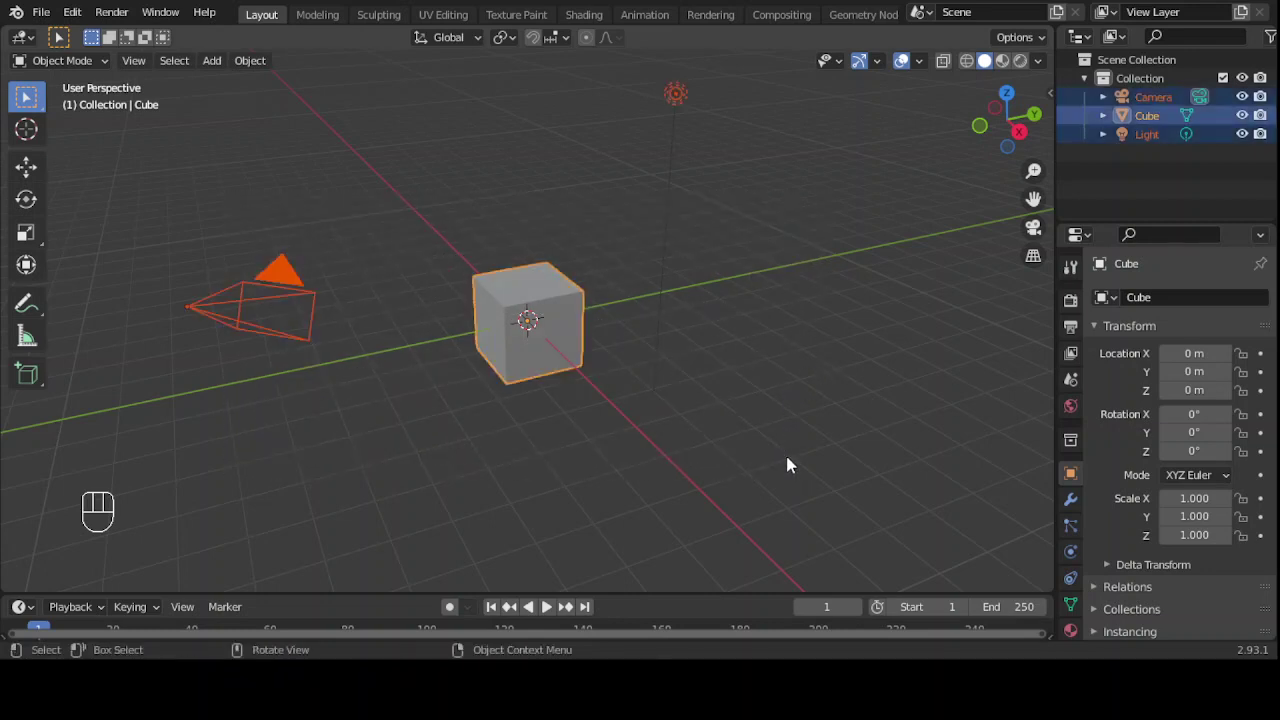
pyautogui.press('x')
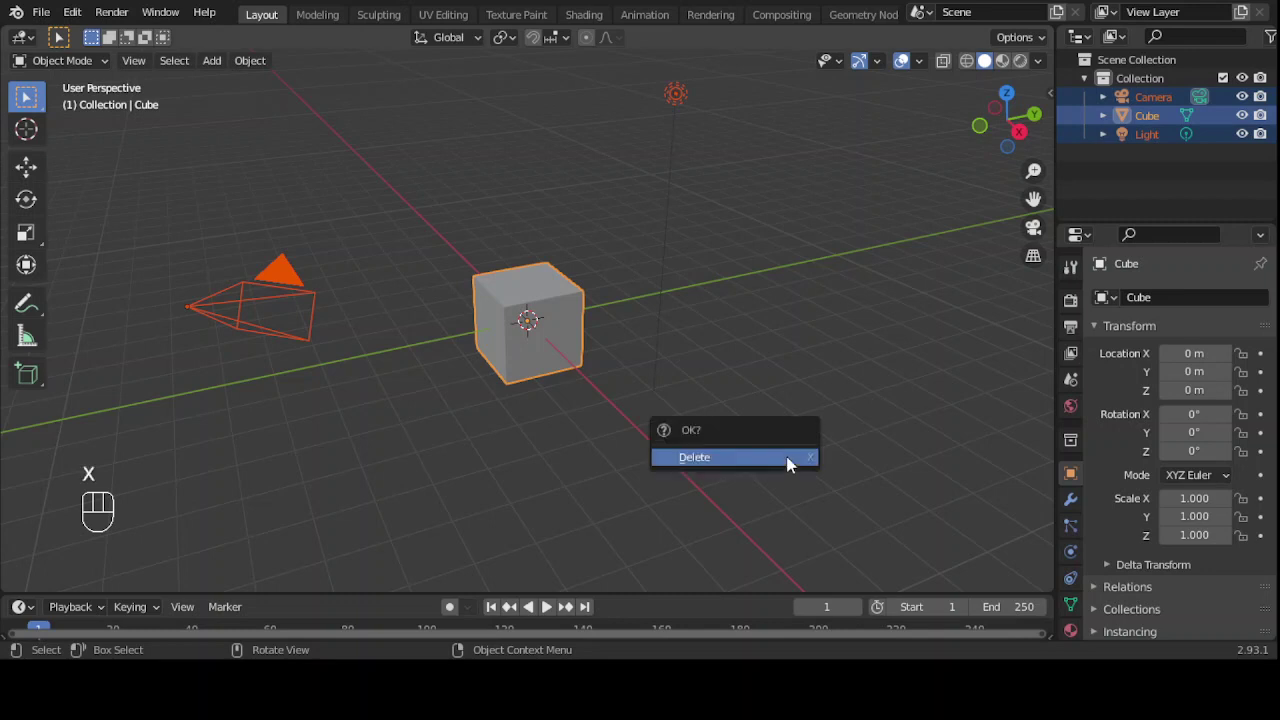
pyautogui.click(774, 463)
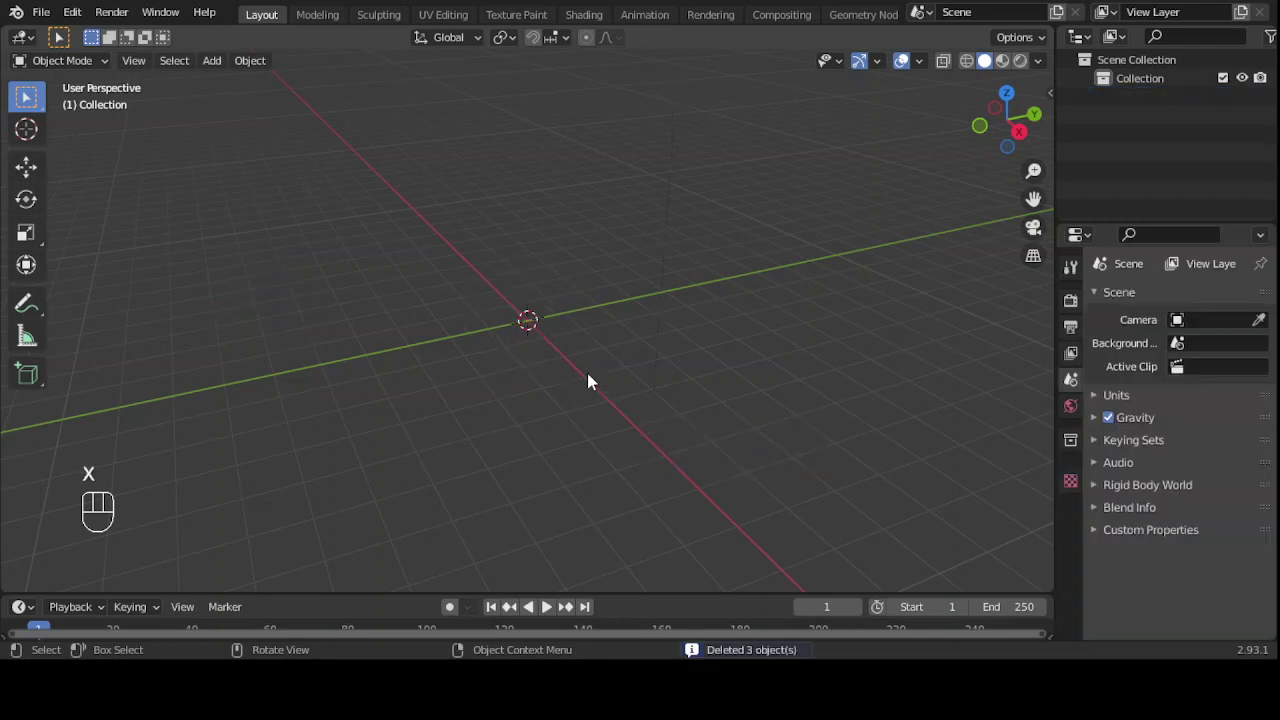
# Step: Add a mesh plane at the origin and scale it up uniformly to about 5.79
pyautogui.keyDown('alt'); pyautogui.moveTo(589, 377); pyautogui.dragTo(580, 352); pyautogui.keyUp('alt')
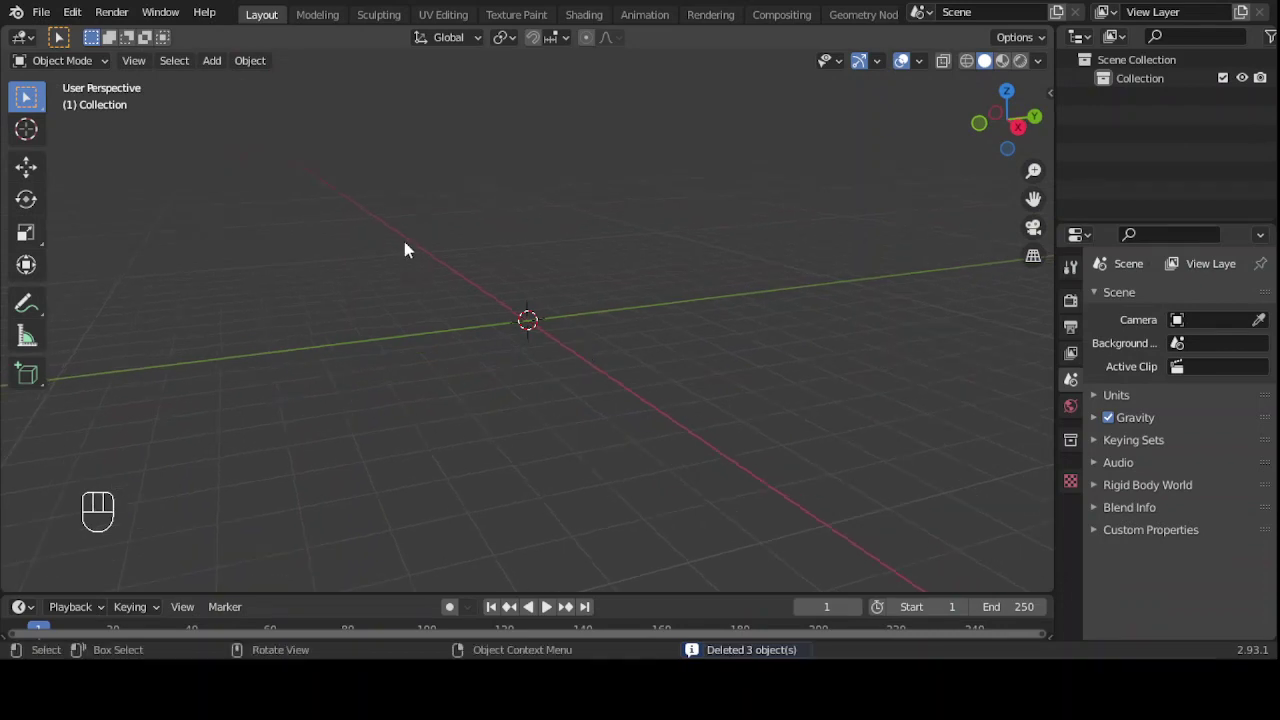
pyautogui.click(210, 62)
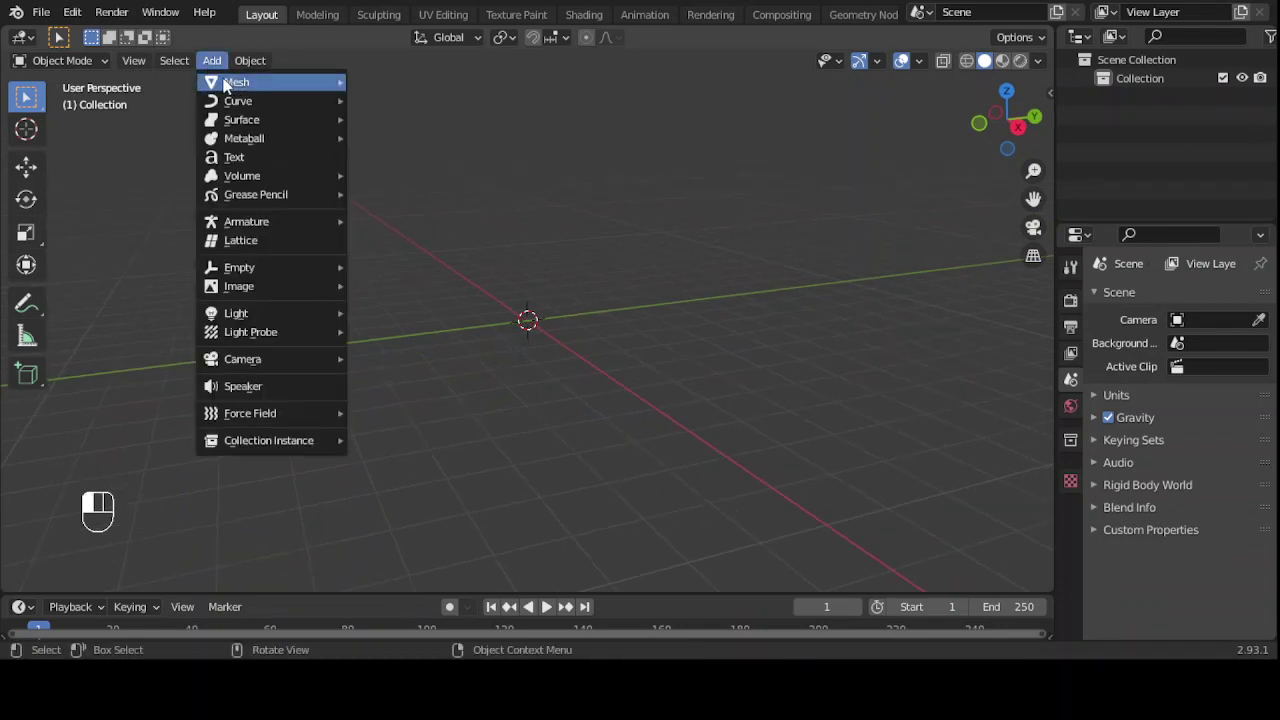
pyautogui.moveTo(225, 82)
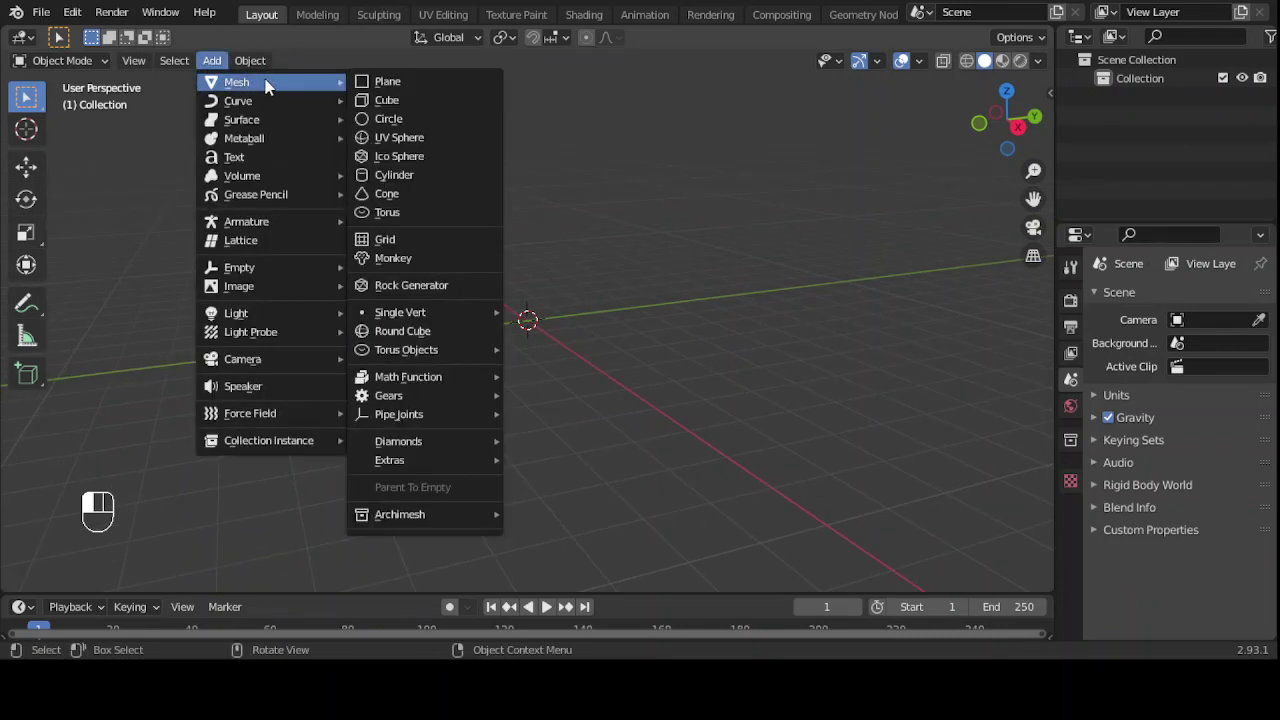
pyautogui.click(388, 83)
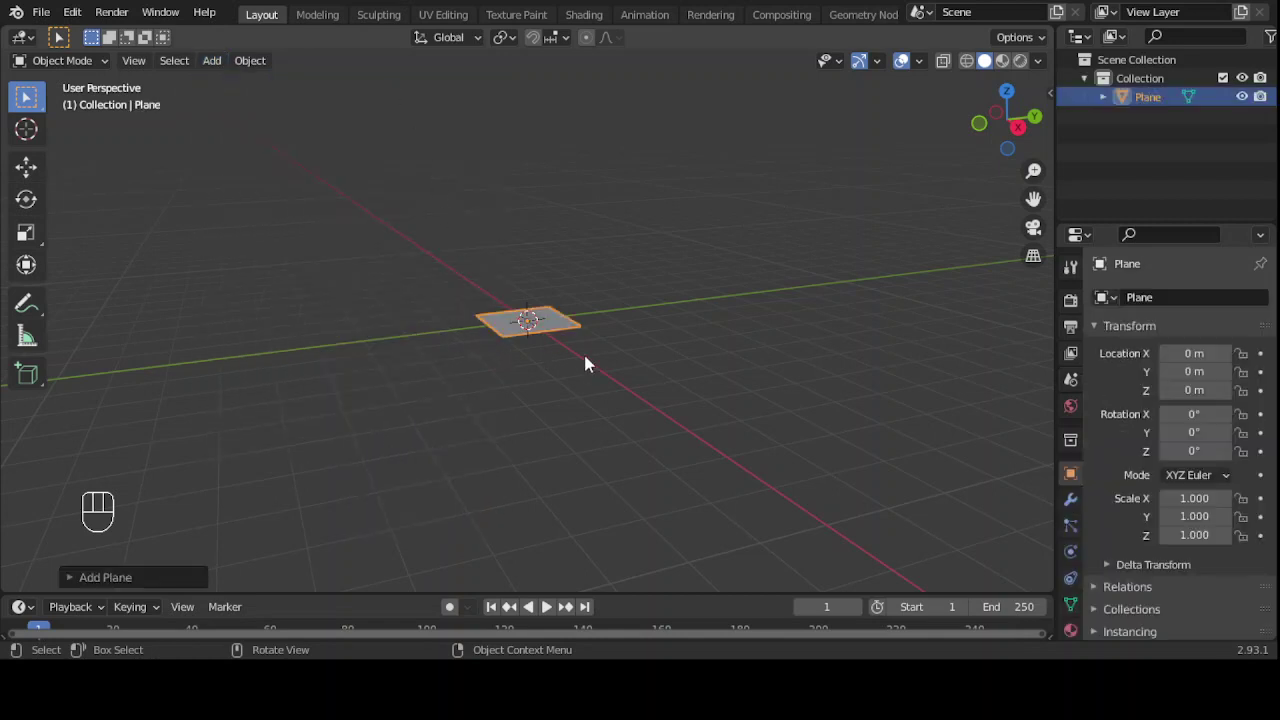
pyautogui.click(27, 234)
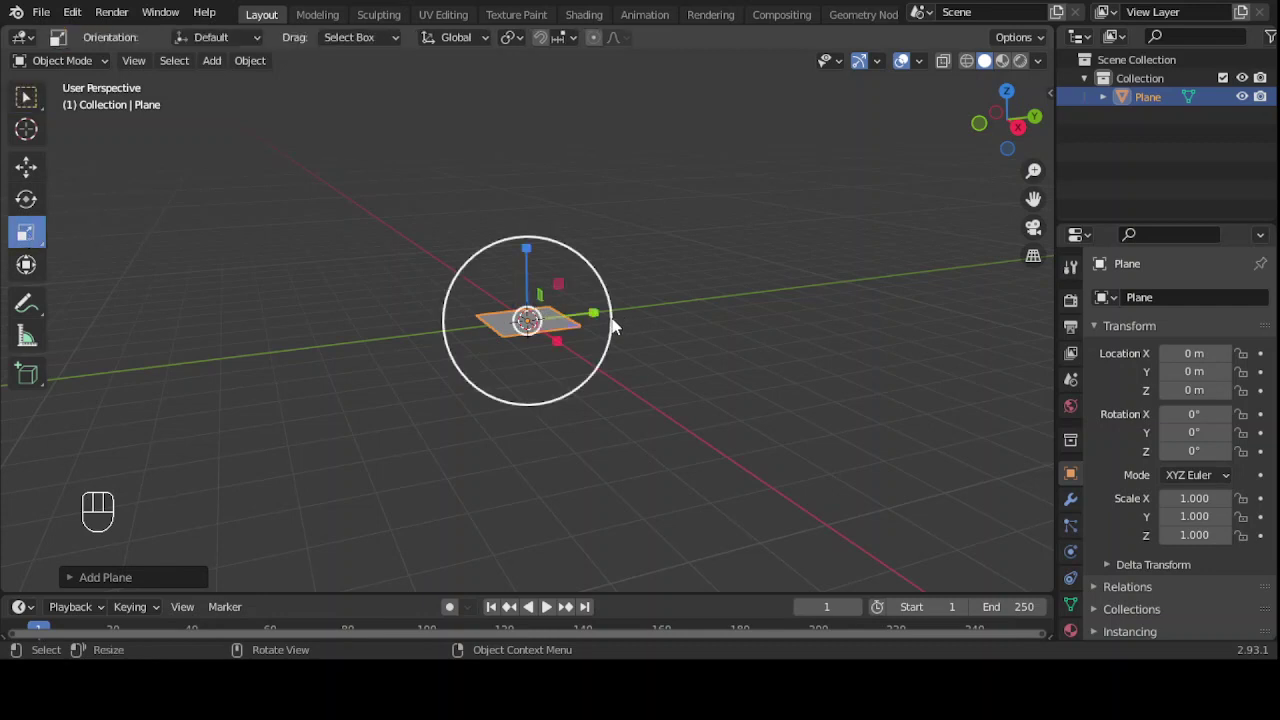
pyautogui.moveTo(613, 326); pyautogui.dragTo(1033, 293)
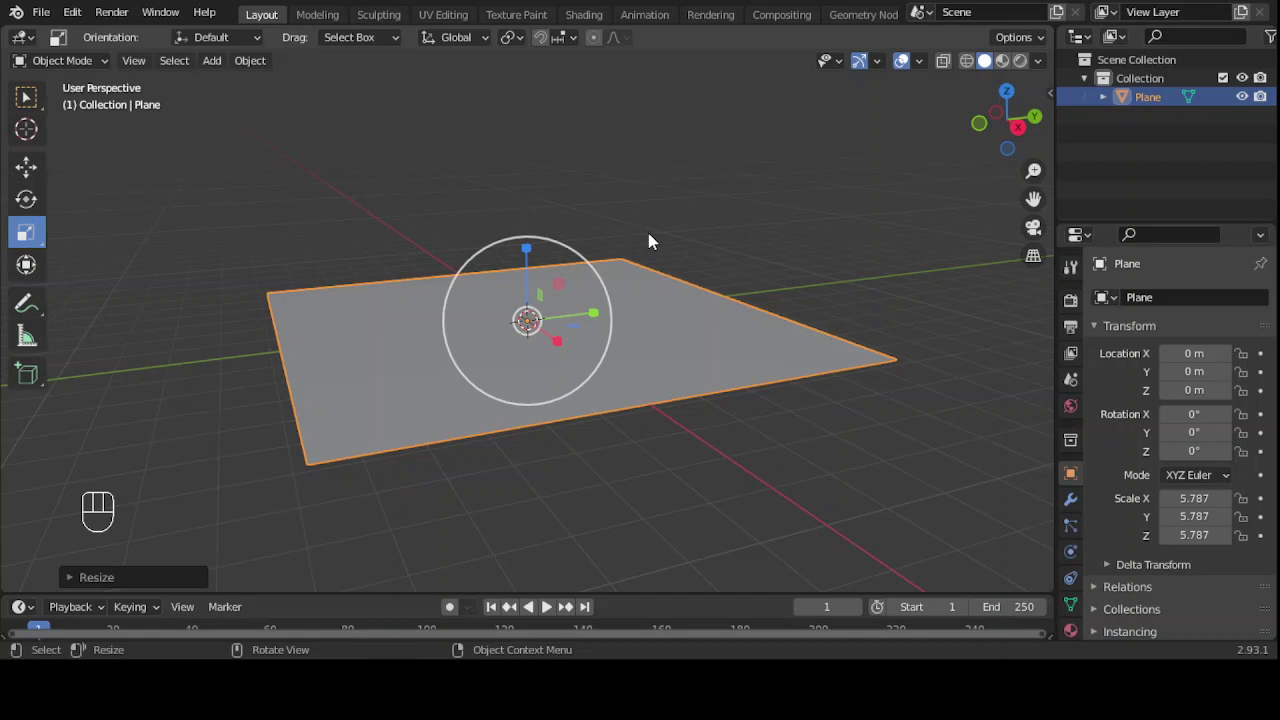
# Step: Rotate the plane 80° around the global X axis so it stands nearly upright
pyautogui.press('KP_1')
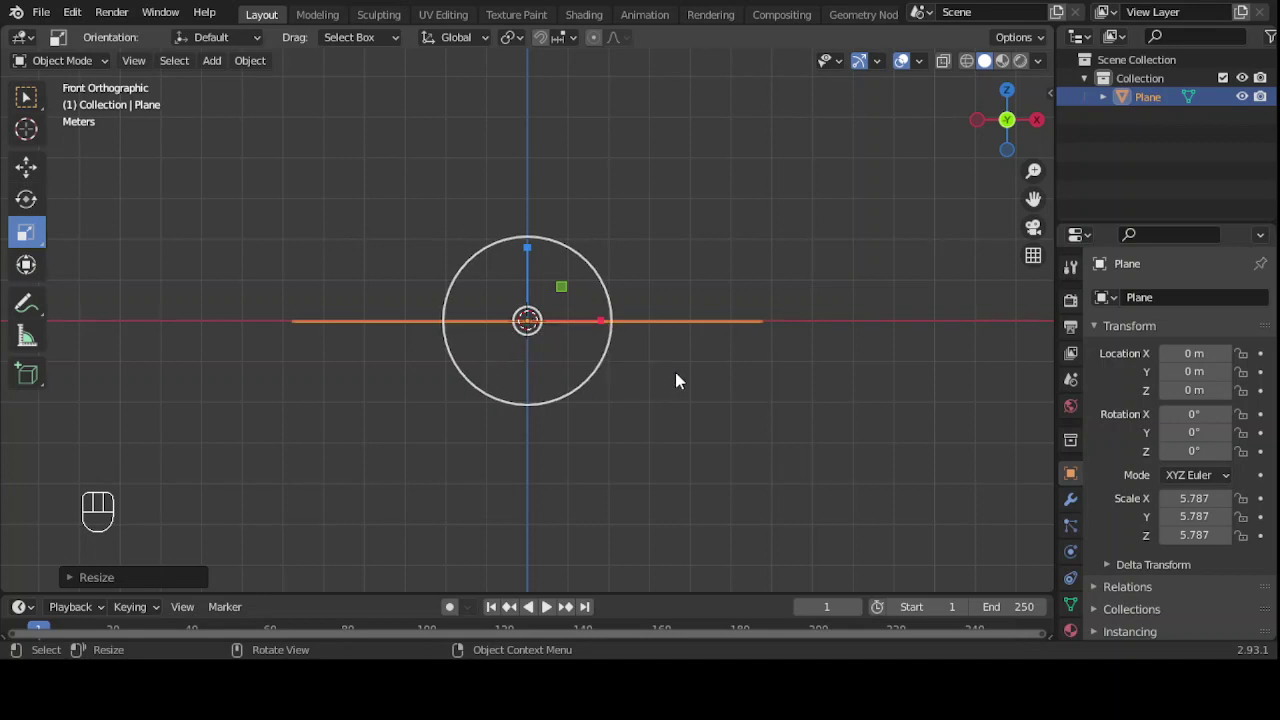
pyautogui.press('r')
pyautogui.press('x')
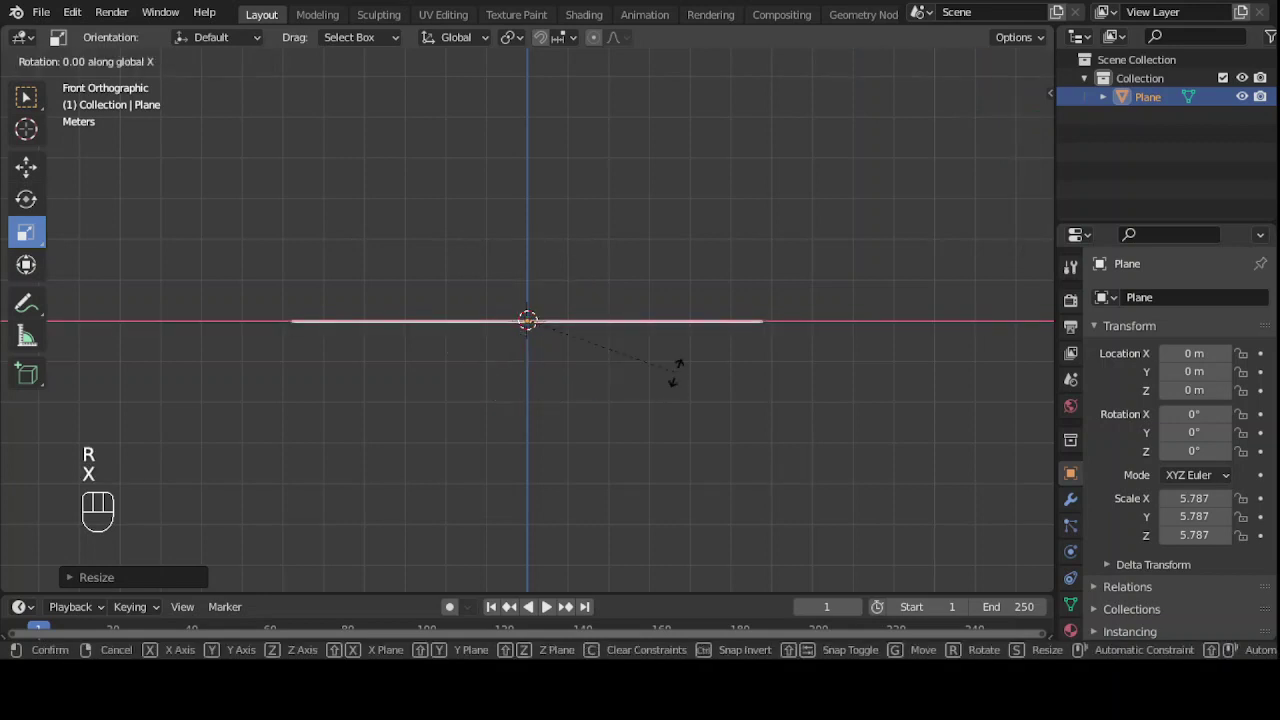
pyautogui.press('KP_8')
pyautogui.press('KP_0')
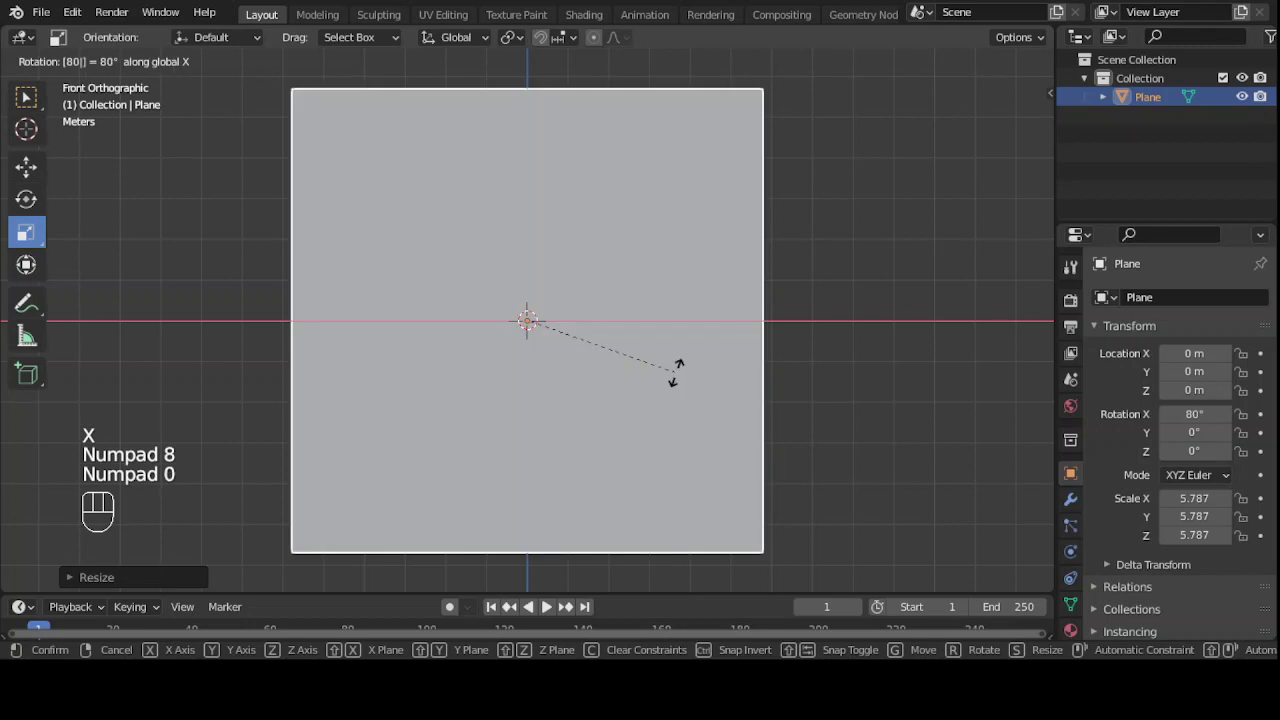
pyautogui.click(676, 374)
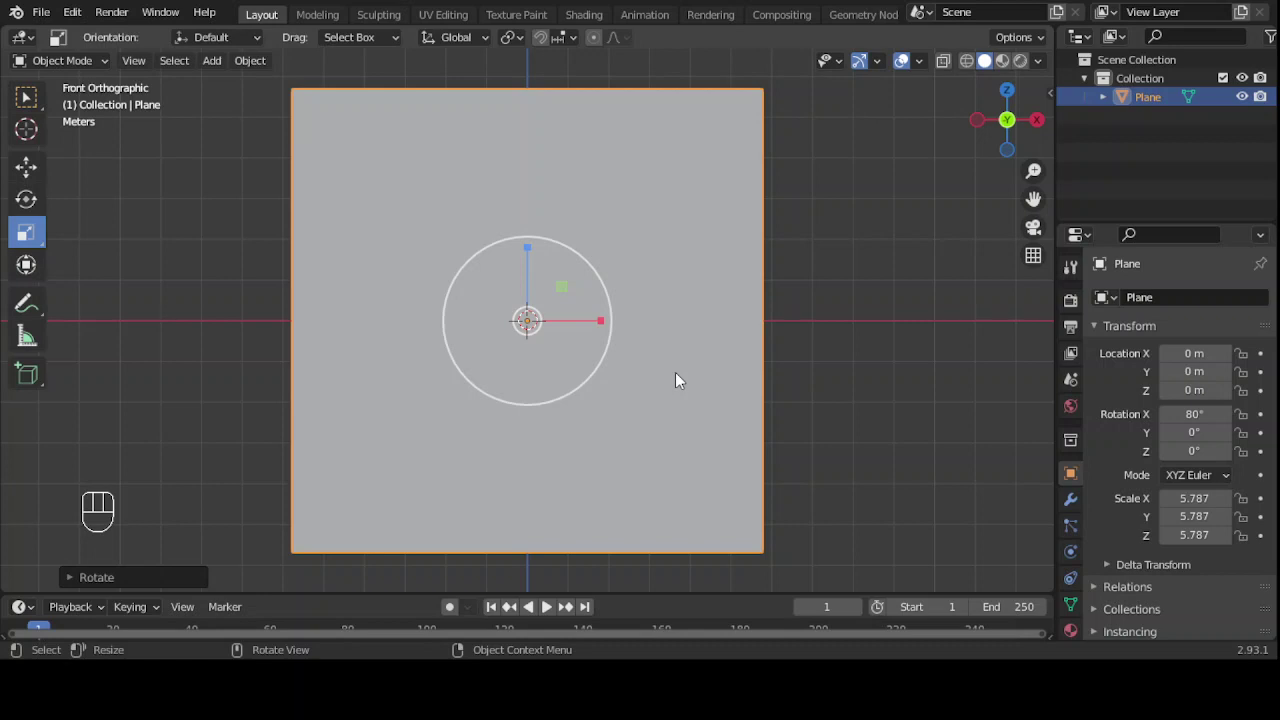
# Step: Move the upright plane about 12.28 m along Y, and raise it about 3.21 m along Z
pyautogui.press('KP_3')
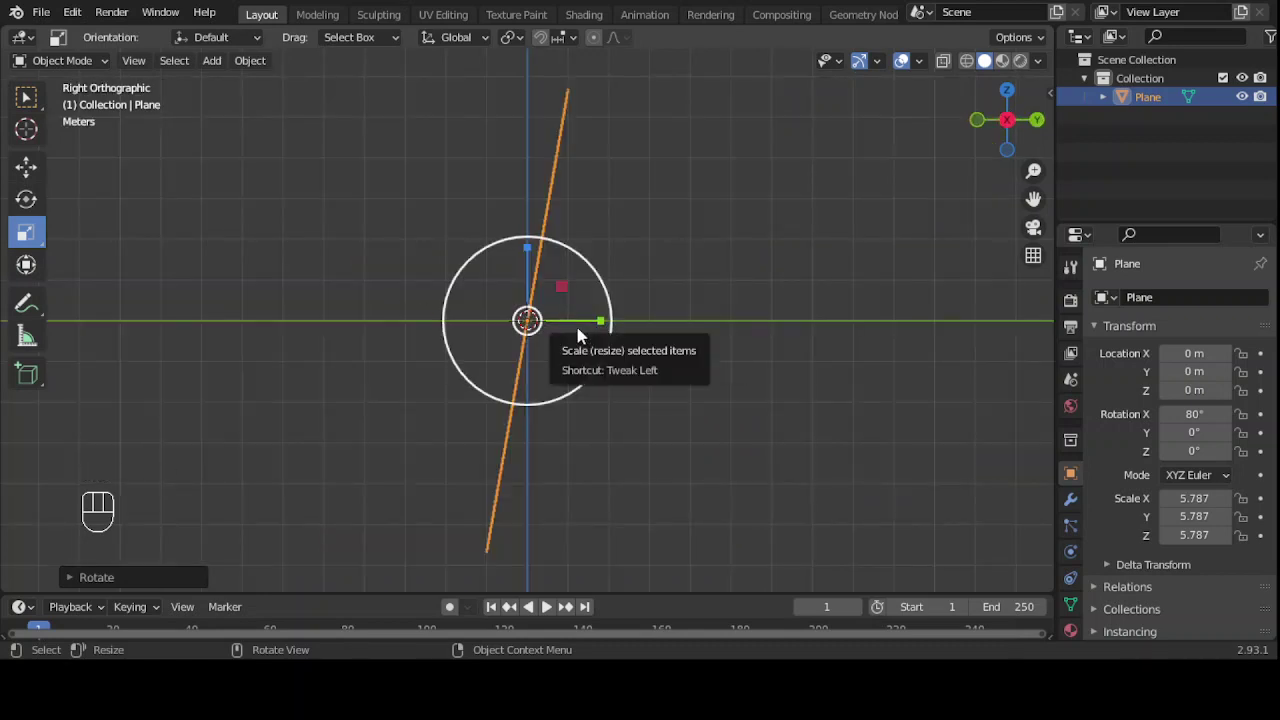
pyautogui.press('g')
pyautogui.press('y')
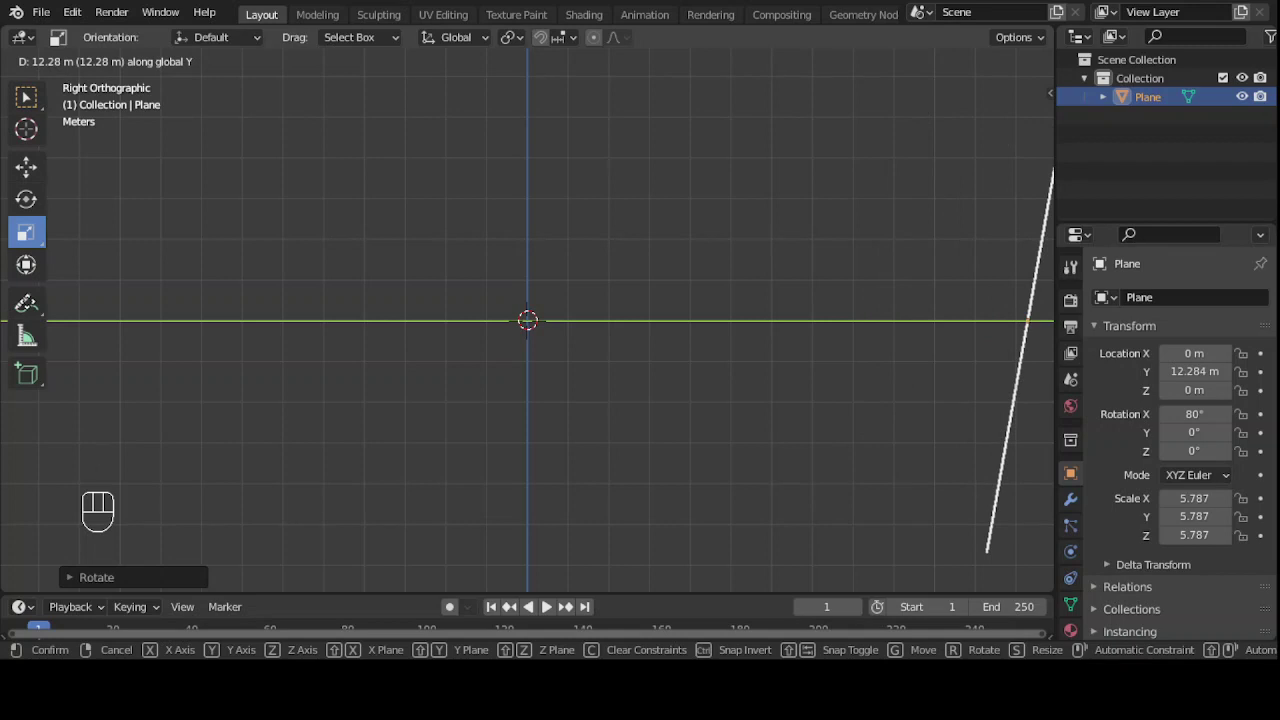
pyautogui.click(27, 305)
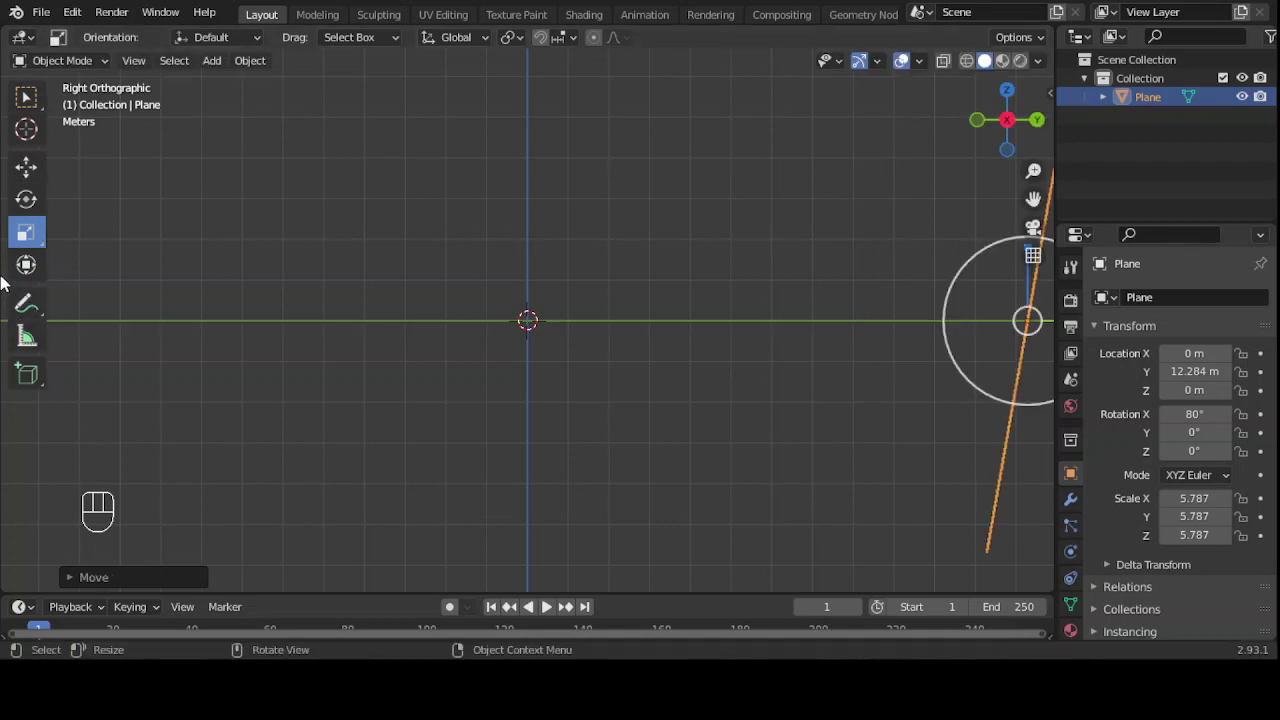
pyautogui.press('g')
pyautogui.press('z')
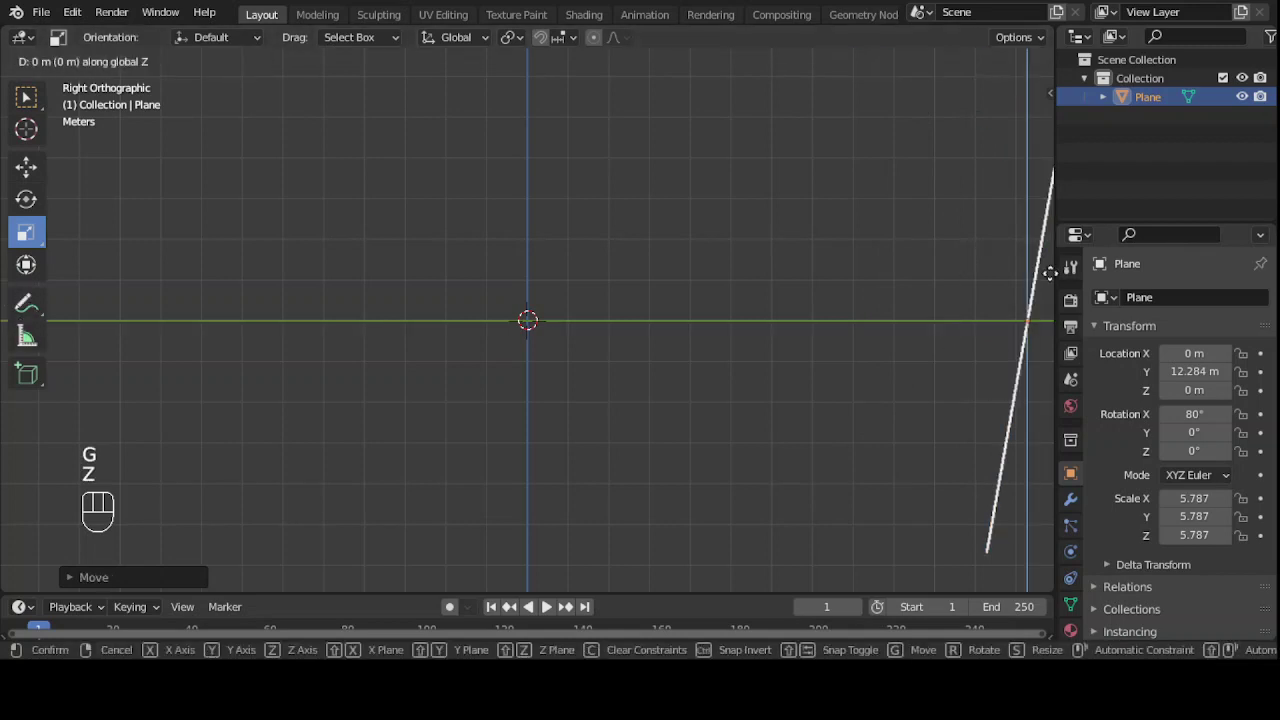
pyautogui.click(1047, 153)
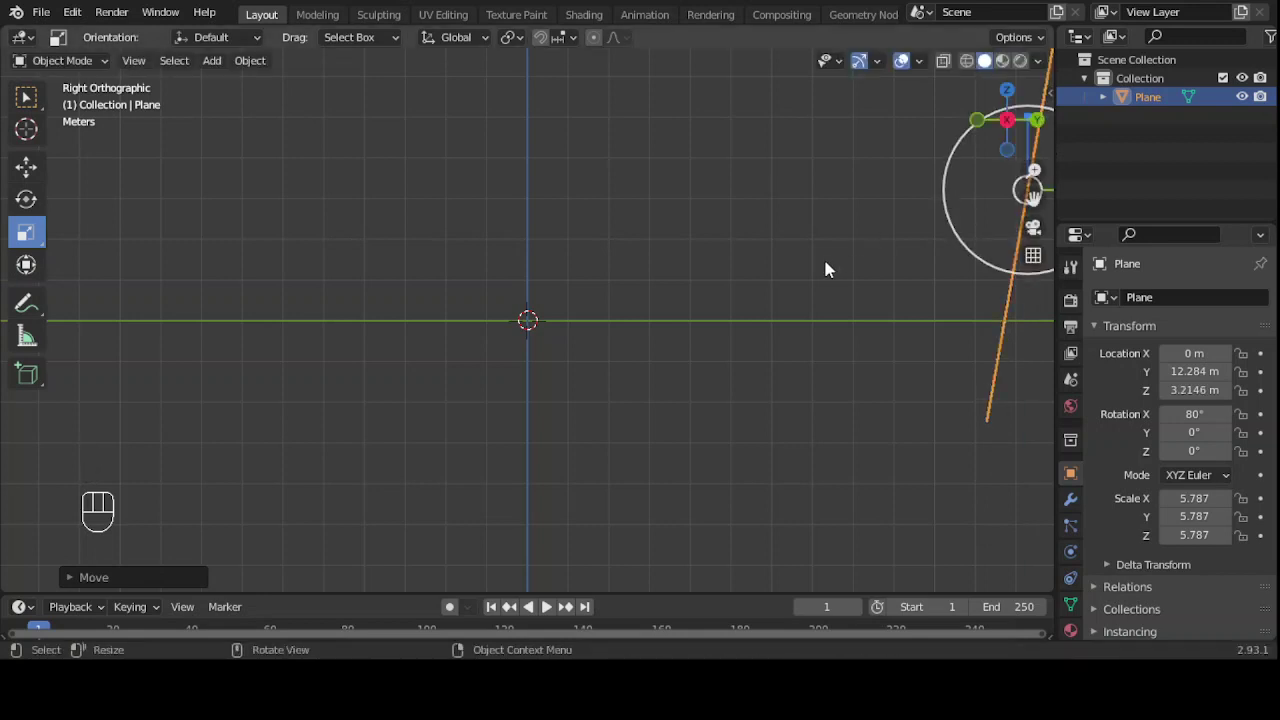
# Step: Enlarge the upright plane uniformly to a scale of about 10.68
pyautogui.keyDown('alt'); pyautogui.moveTo(826, 266); pyautogui.dragTo(1030, 293); pyautogui.keyUp('alt')
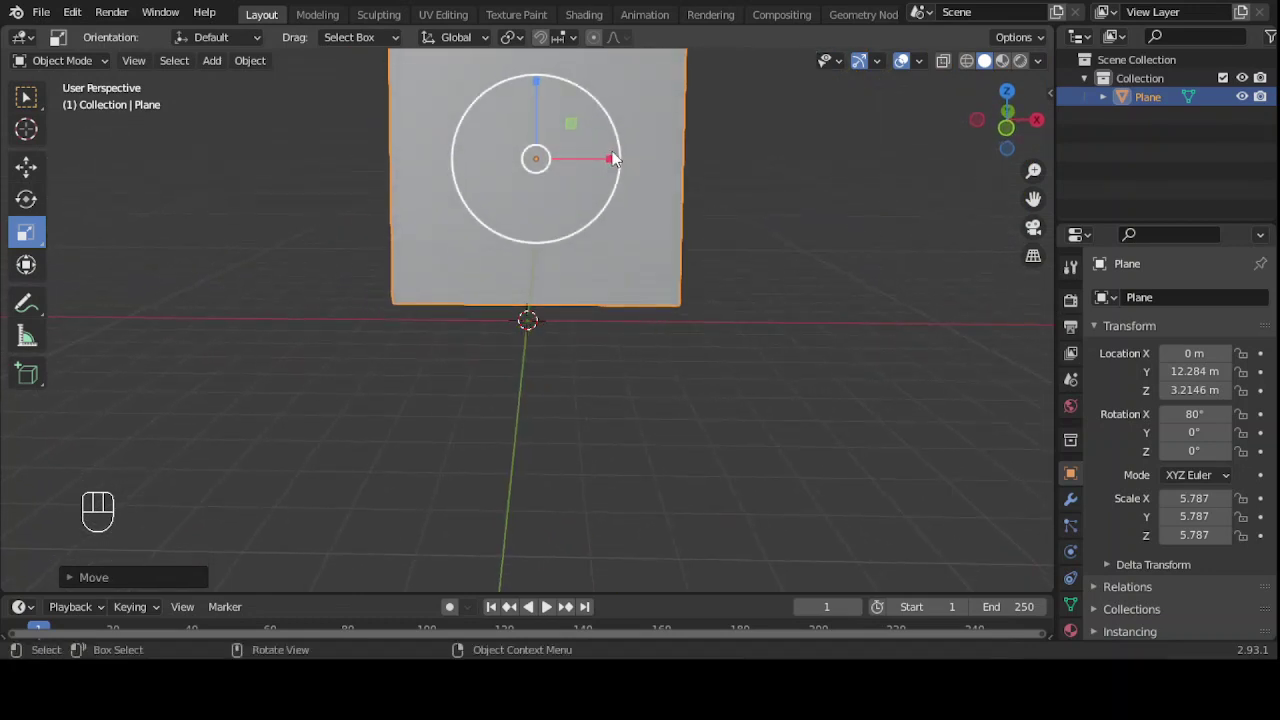
pyautogui.moveTo(620, 165); pyautogui.dragTo(739, 188)
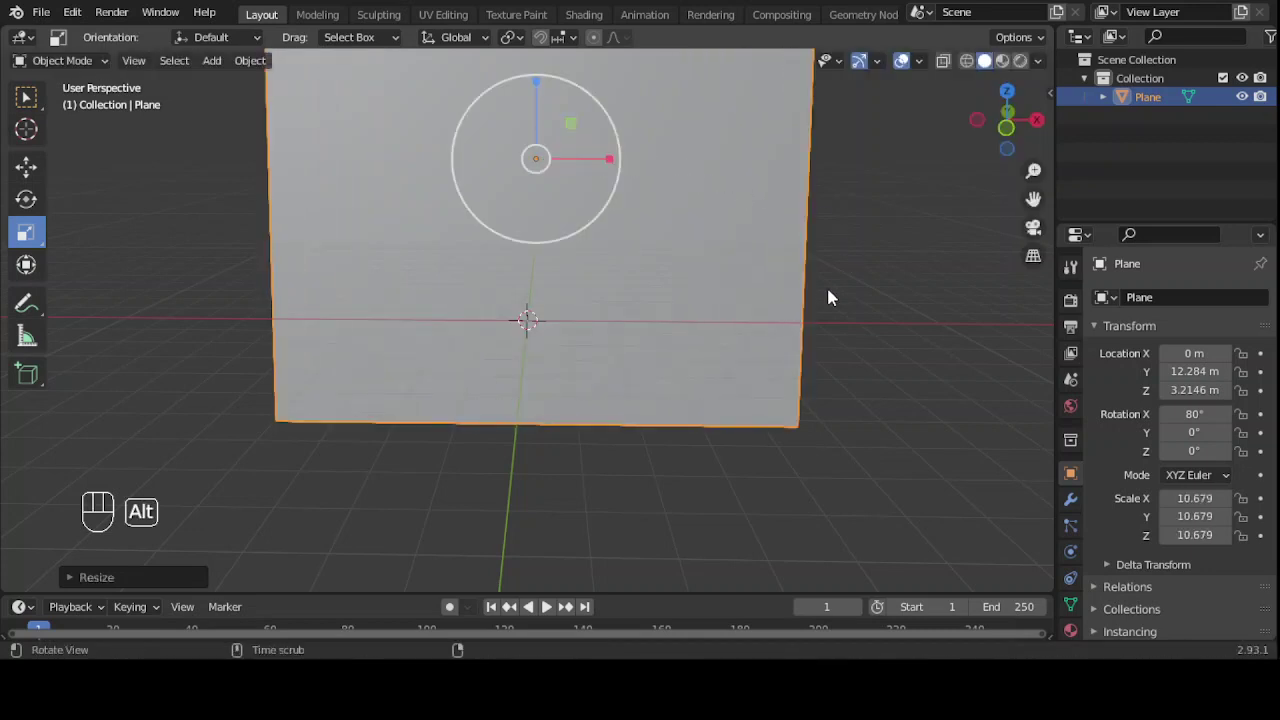
pyautogui.moveTo(829, 294)
pyautogui.keyDown('alt'); pyautogui.mouseDown(button='middle')
pyautogui.moveTo(829, 269)
pyautogui.moveTo(833, 289)
pyautogui.mouseUp(button='middle'); pyautogui.keyUp('alt')
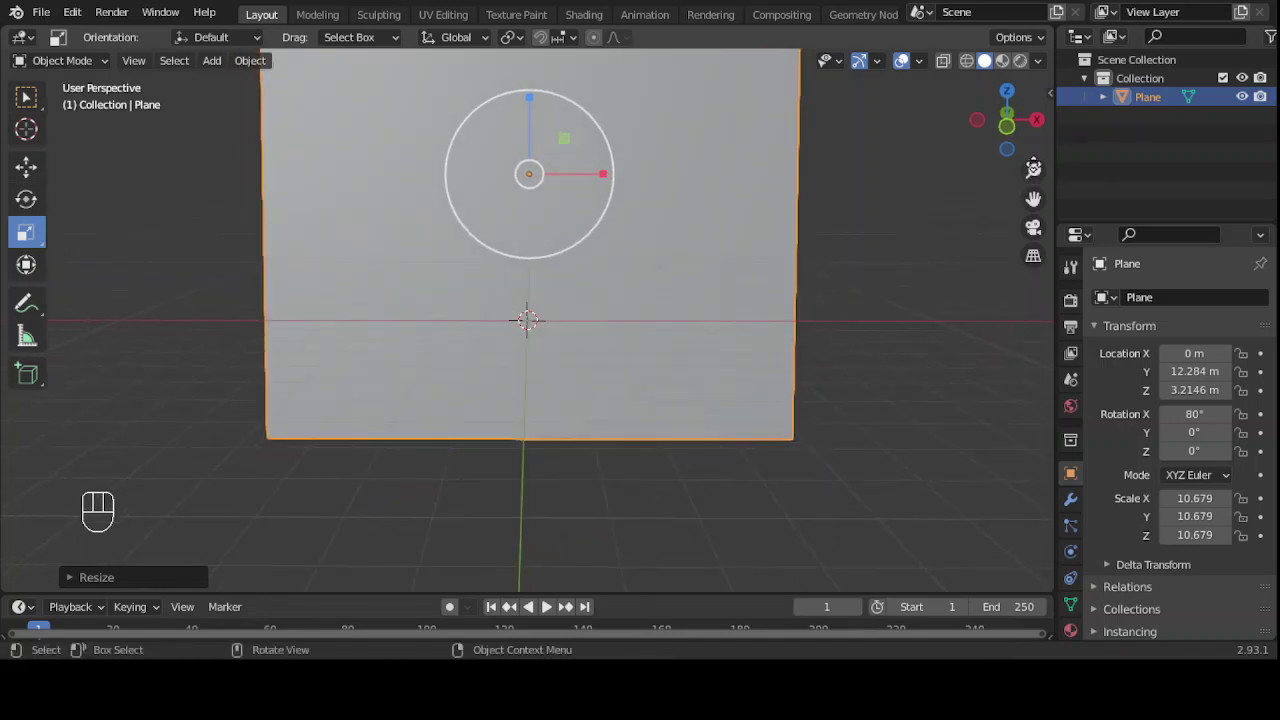
pyautogui.moveTo(1033, 169); pyautogui.dragTo(1033, 190)
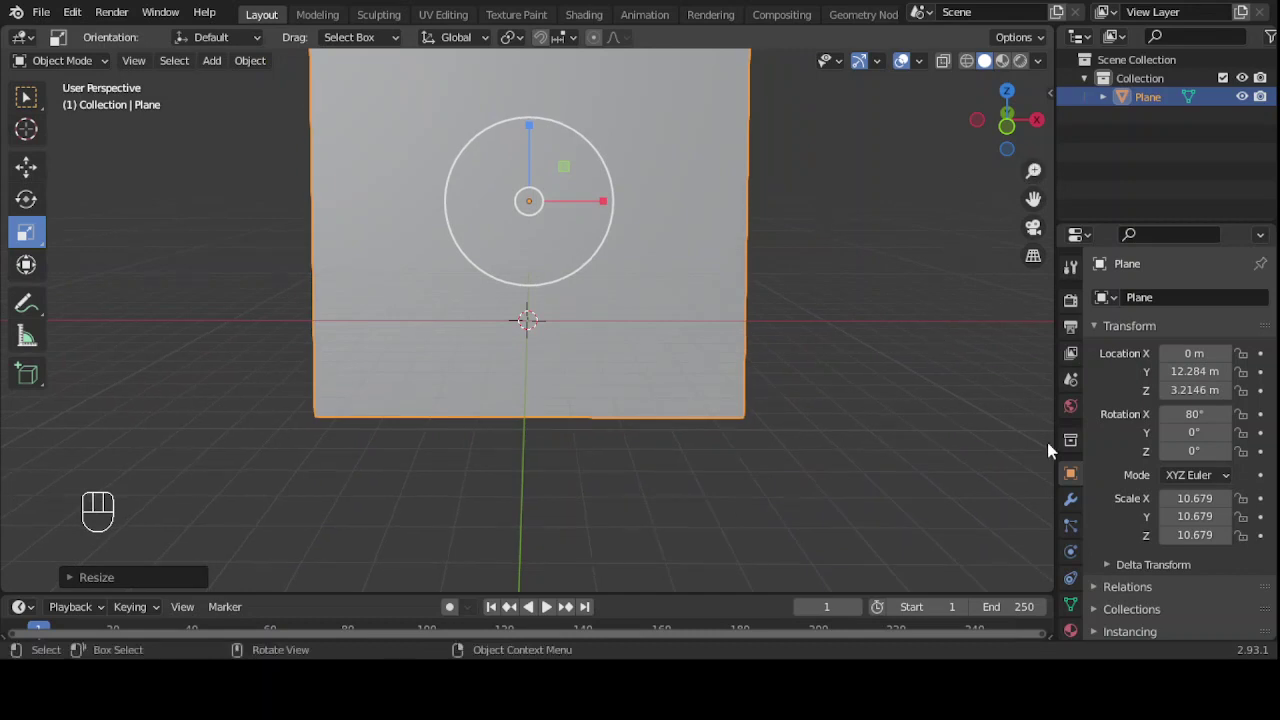
# Step: Create a new material on the upright plane and give it a saturated red base color
pyautogui.click(1071, 628)
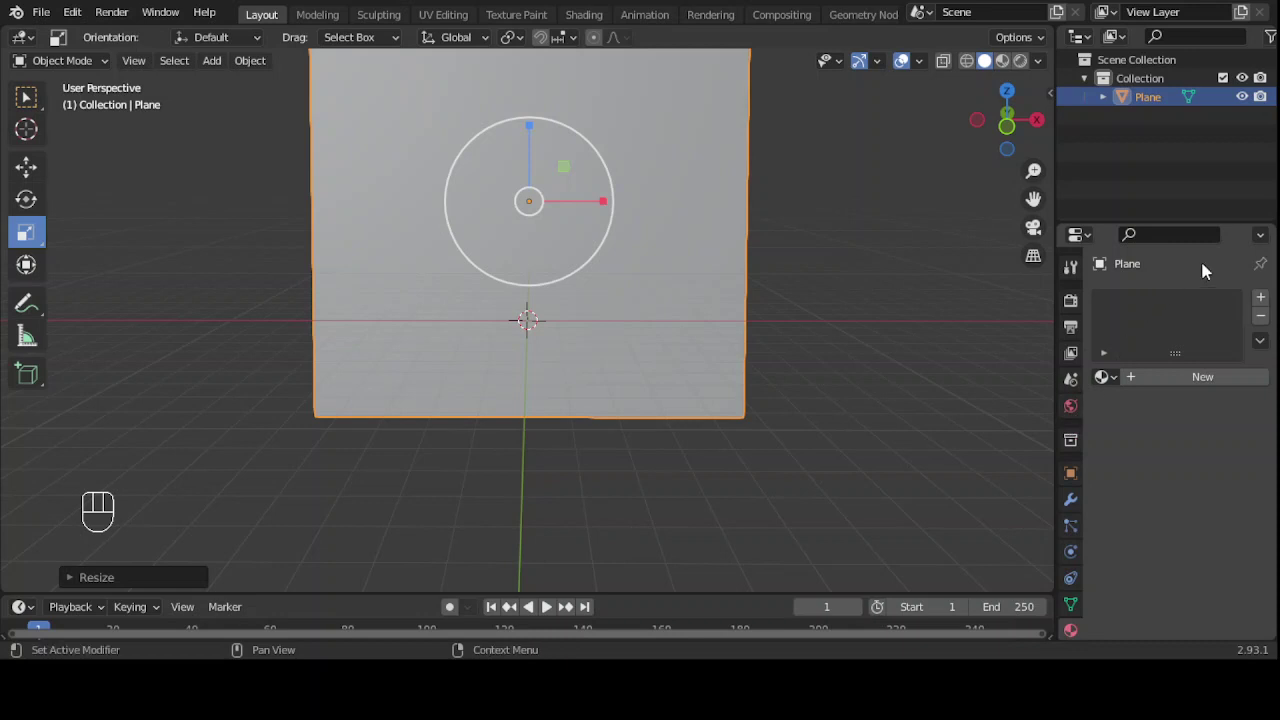
pyautogui.click(1260, 300)
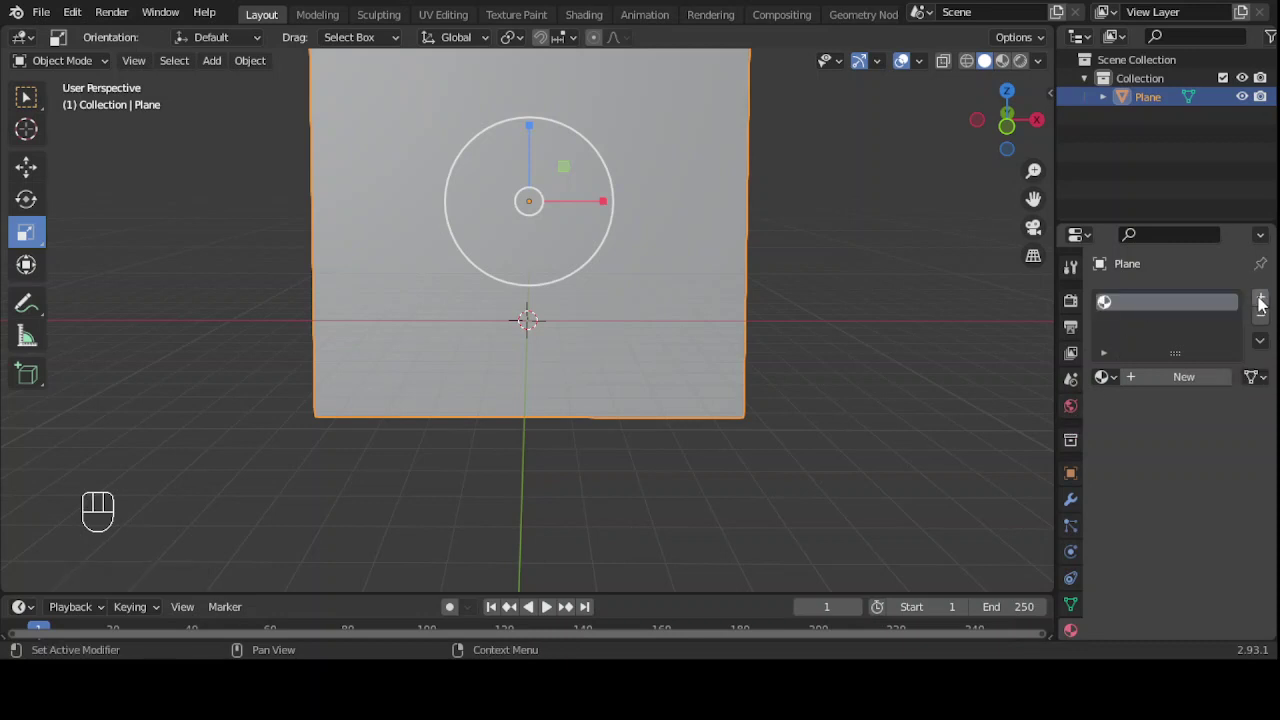
pyautogui.click(1163, 378)
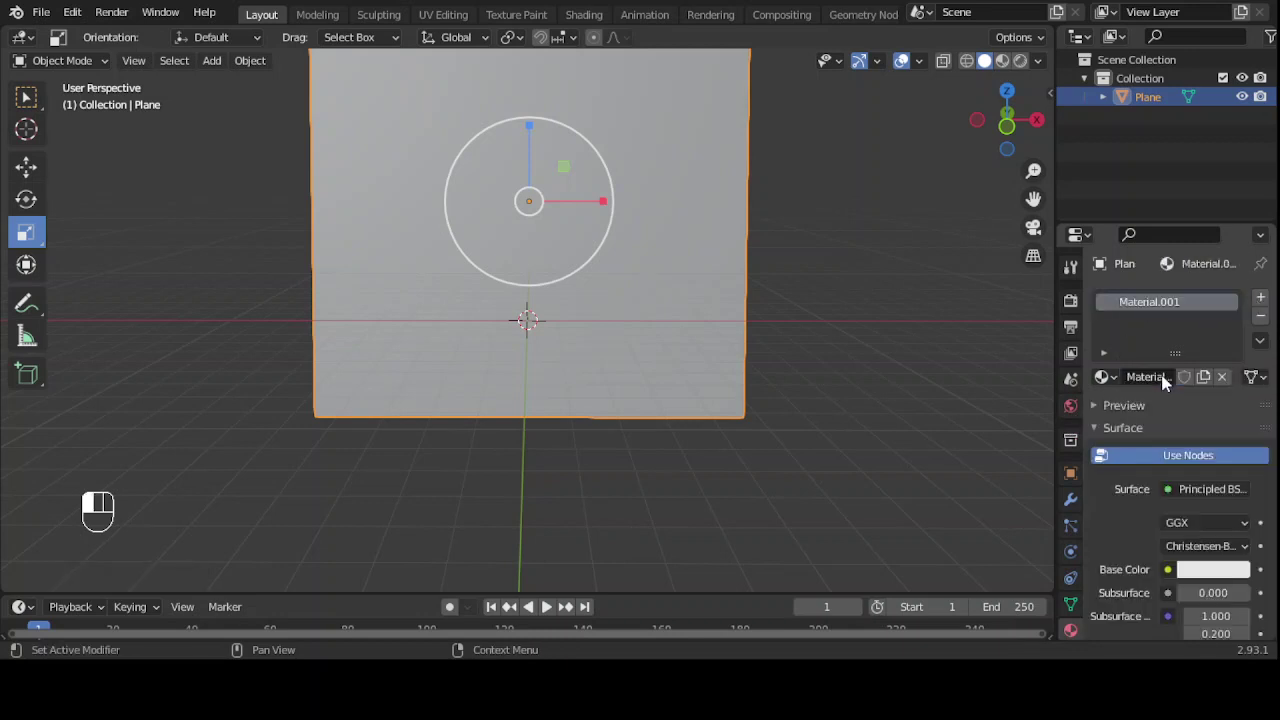
pyautogui.click(1212, 571)
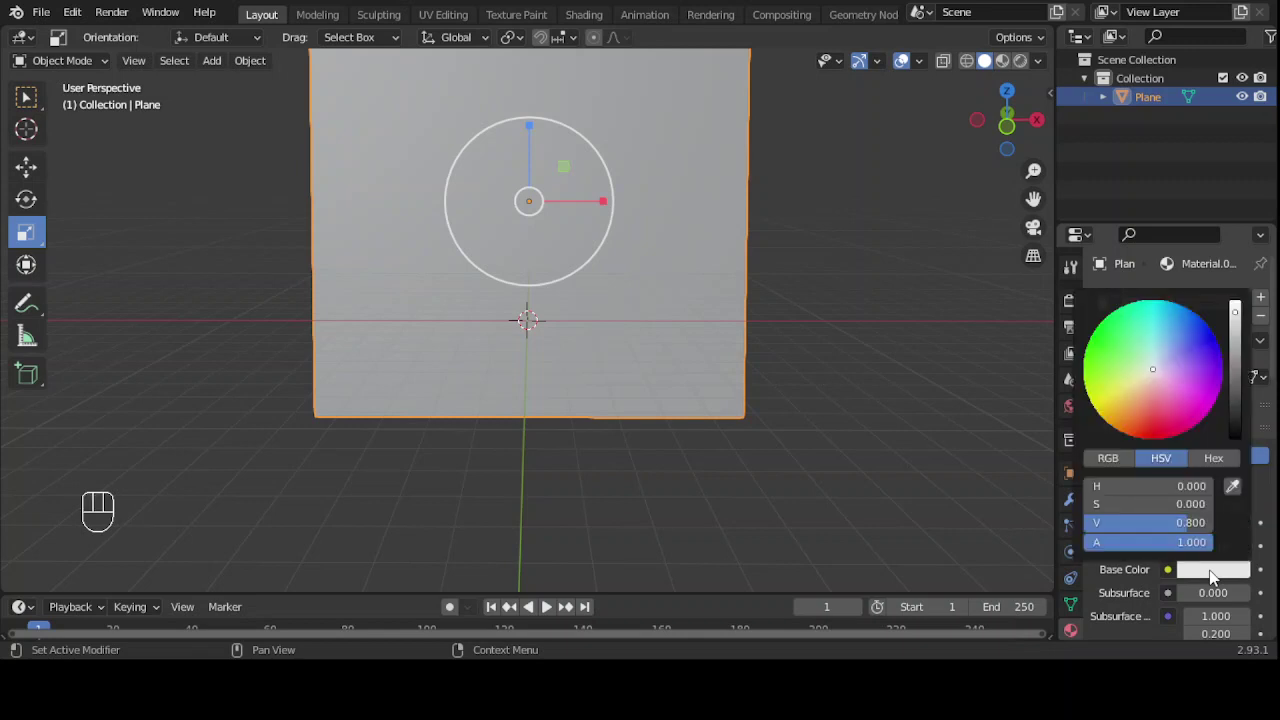
pyautogui.click(1160, 433)
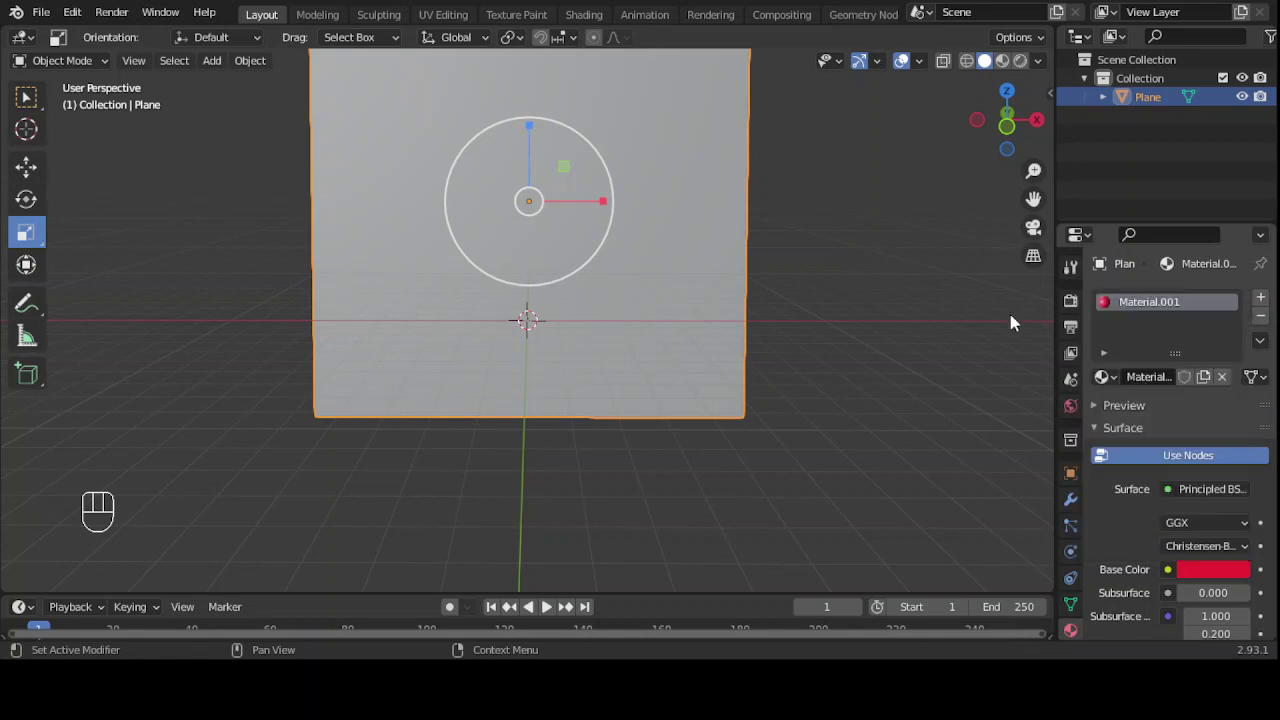
# Step: Show the viewport in material preview and darken the red base color to a value of about 0.124
pyautogui.click(1003, 61)
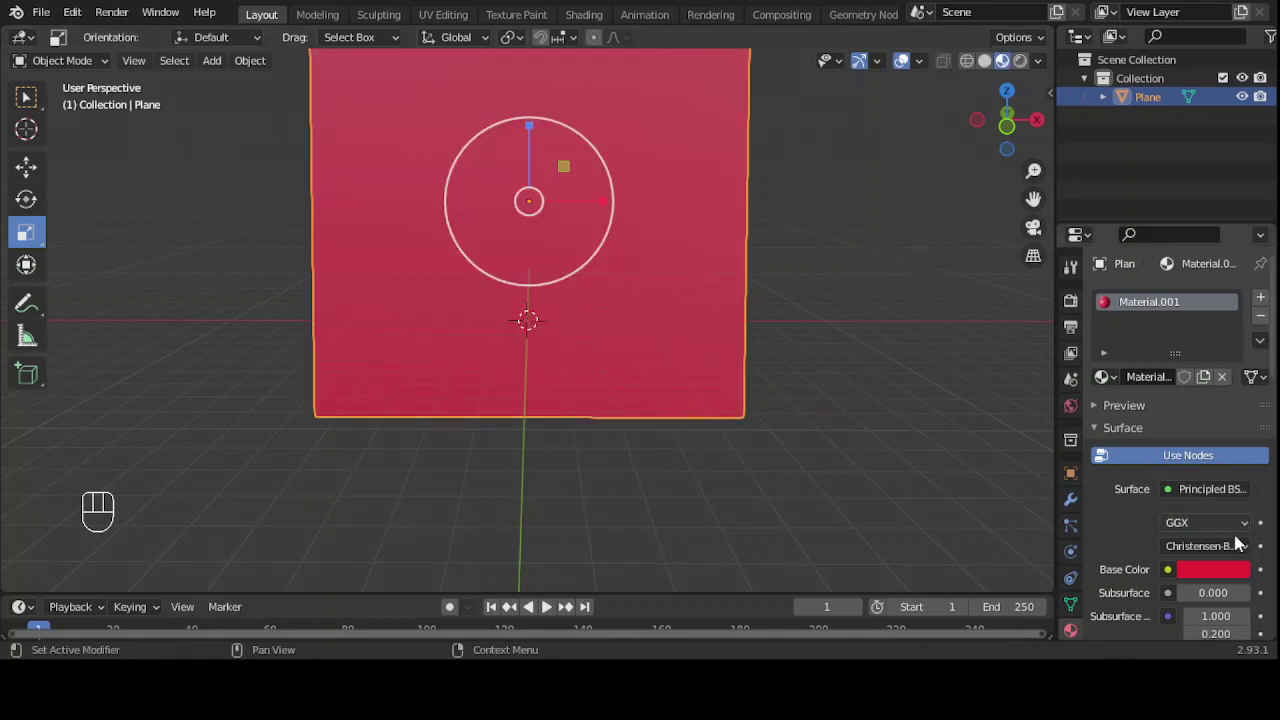
pyautogui.click(1206, 572)
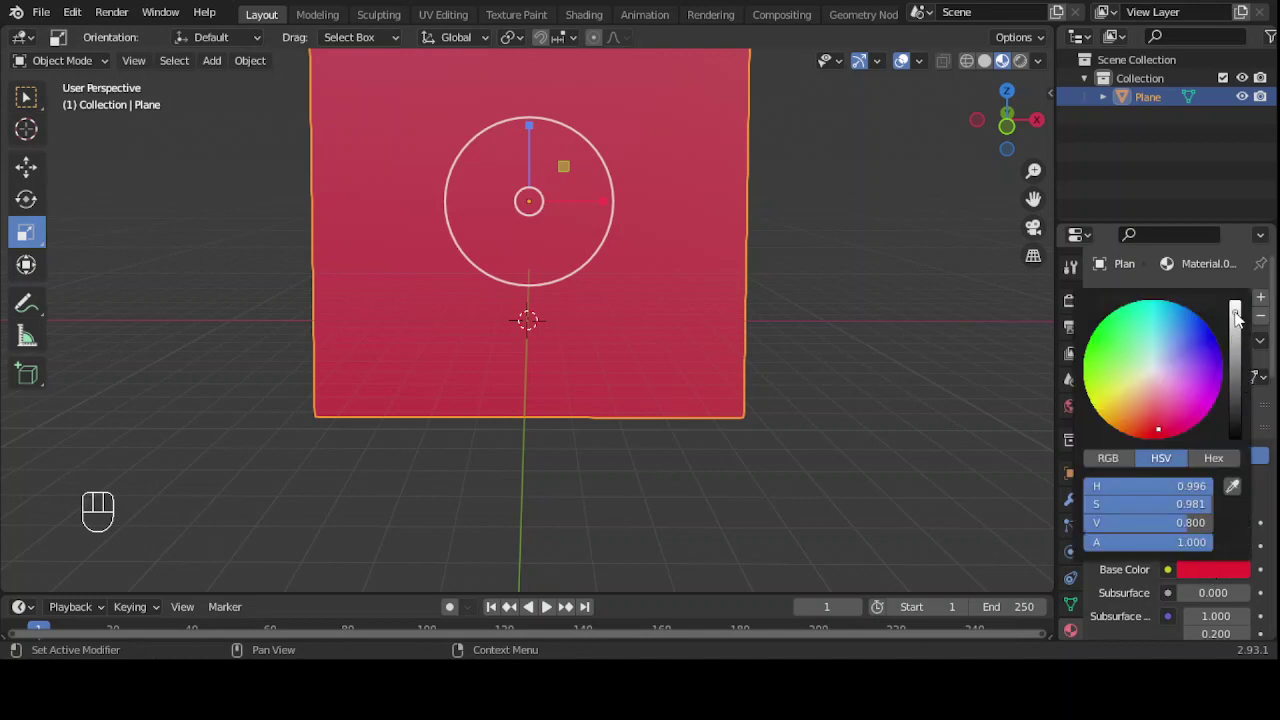
pyautogui.moveTo(1236, 316); pyautogui.dragTo(1236, 383)
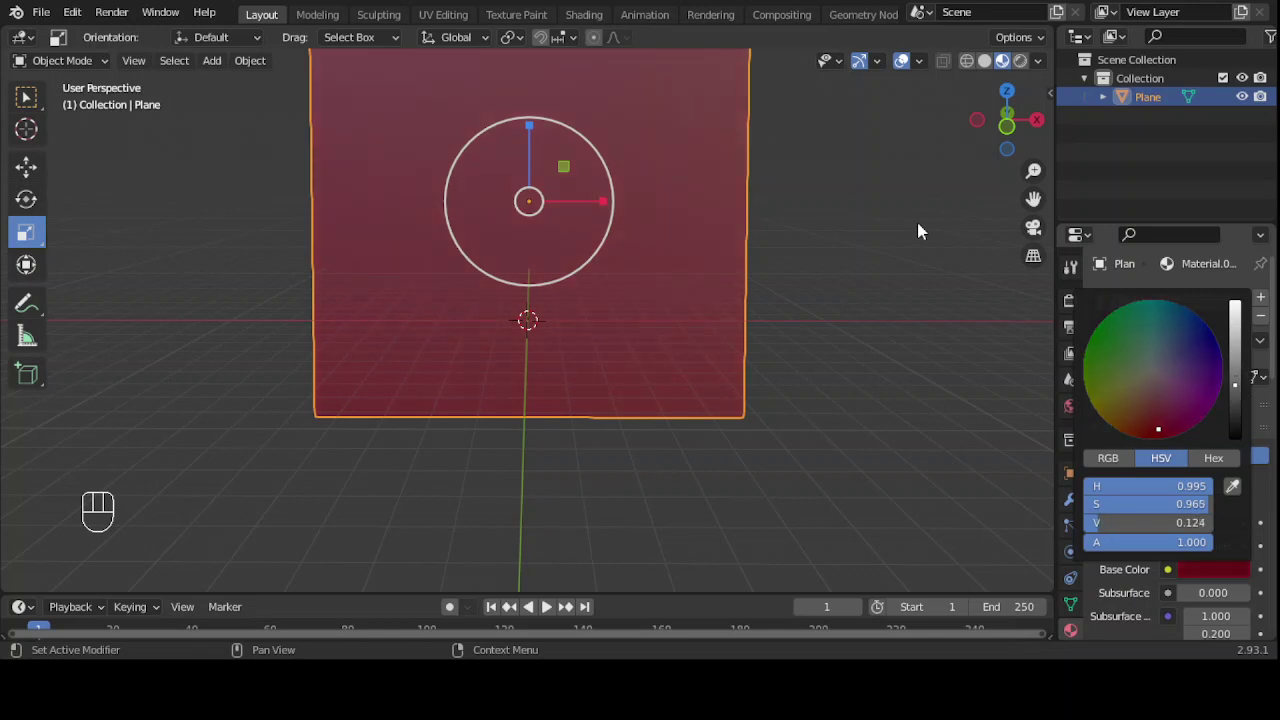
# Step: Add a second mesh plane at the origin in front of the red plane and scale it up uniformly
pyautogui.keyDown('alt'); pyautogui.moveTo(680, 323); pyautogui.dragTo(643, 343); pyautogui.keyUp('alt')
pyautogui.keyDown('alt'); pyautogui.moveTo(643, 343); pyautogui.dragTo(677, 337, button='middle'); pyautogui.keyUp('alt')
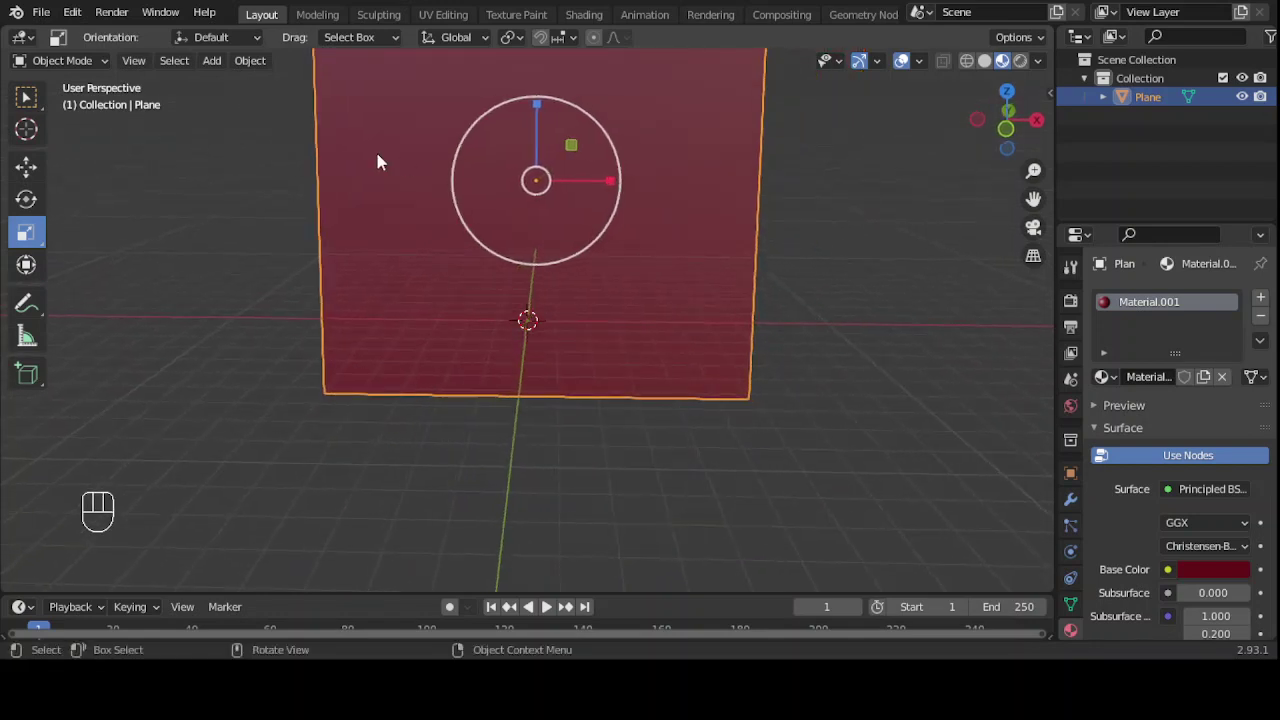
pyautogui.click(212, 61)
pyautogui.moveTo(229, 82)
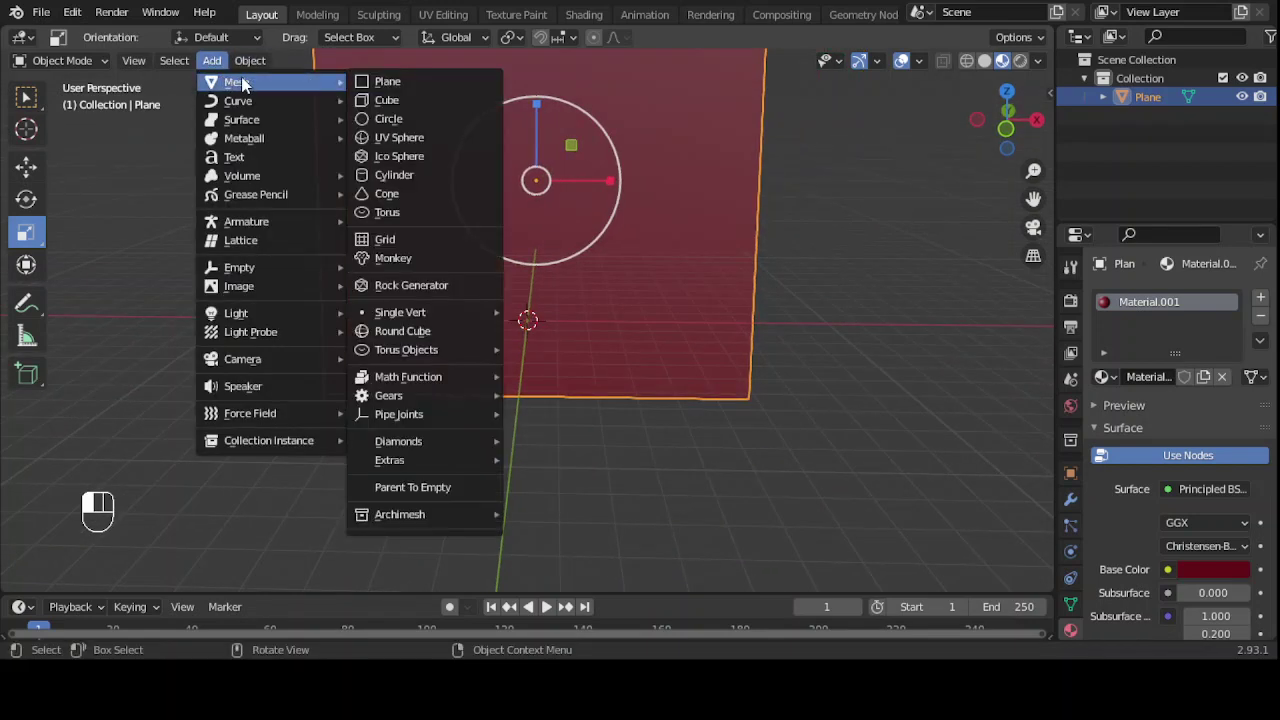
pyautogui.click(386, 82)
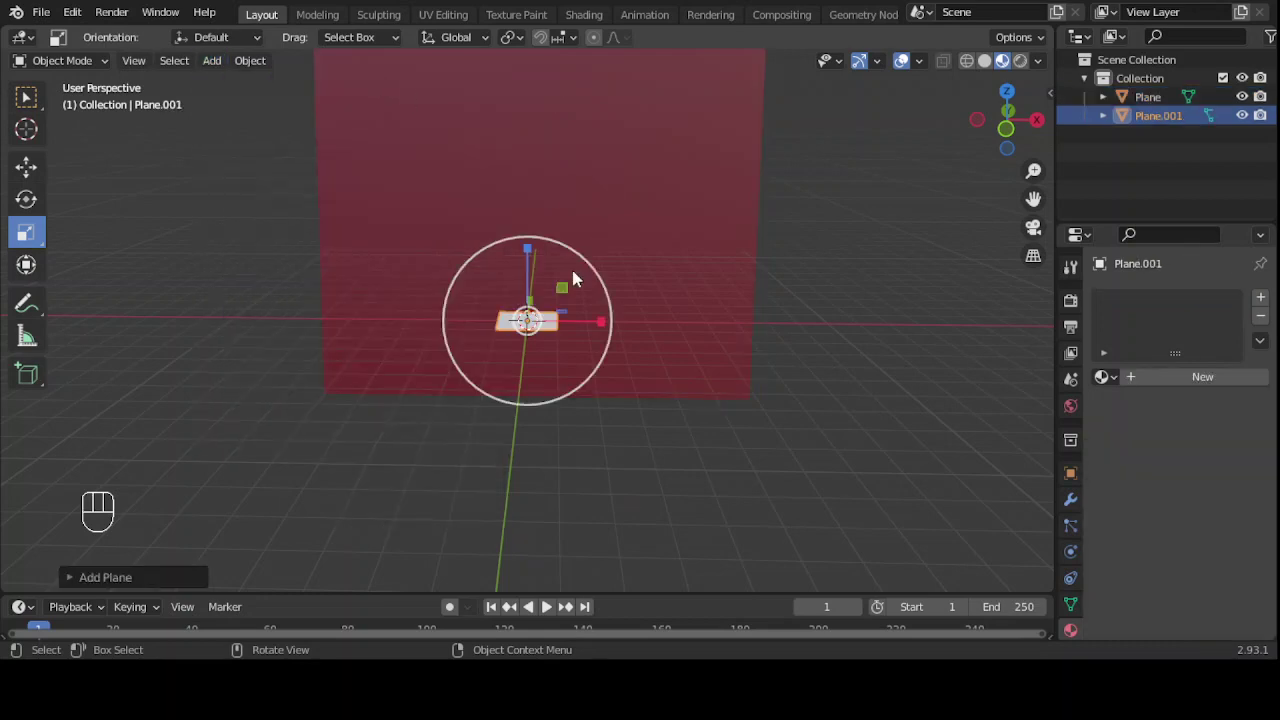
pyautogui.moveTo(612, 326); pyautogui.dragTo(1047, 316)
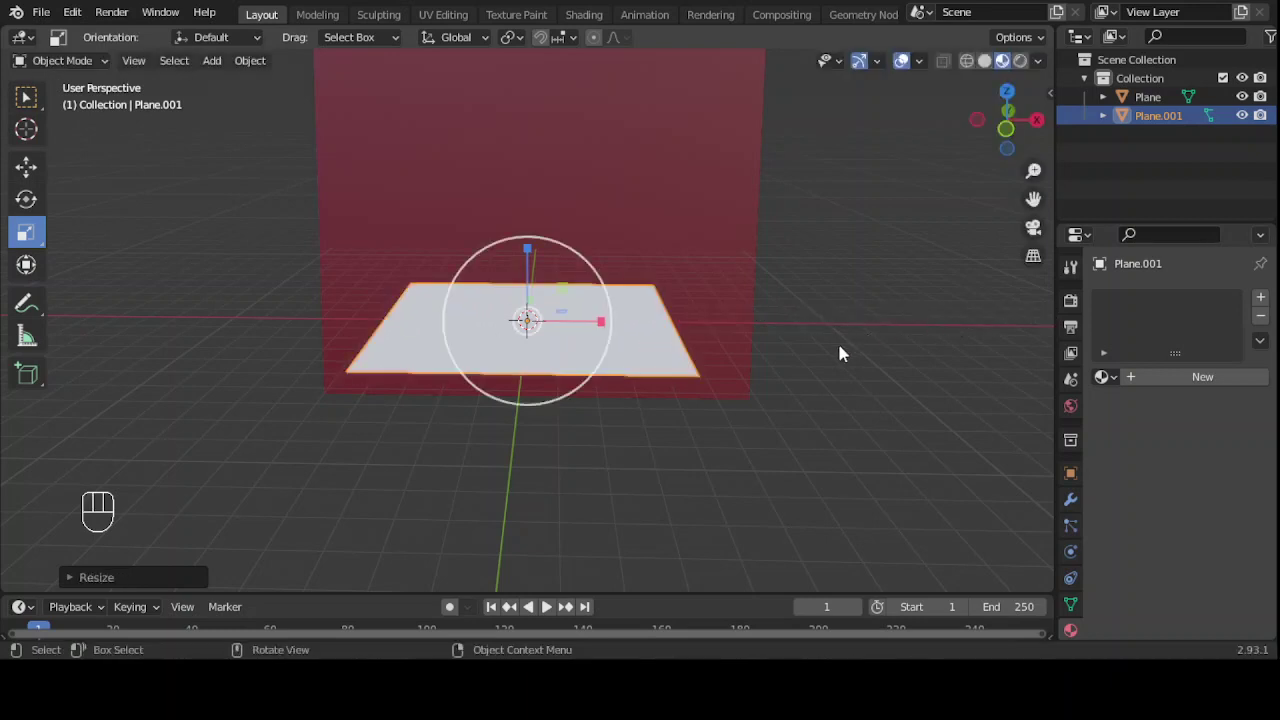
pyautogui.moveTo(823, 363)
pyautogui.keyDown('alt'); pyautogui.mouseDown()
pyautogui.moveTo(826, 323)
pyautogui.moveTo(840, 343)
pyautogui.moveTo(826, 344)
pyautogui.mouseUp(); pyautogui.keyUp('alt')
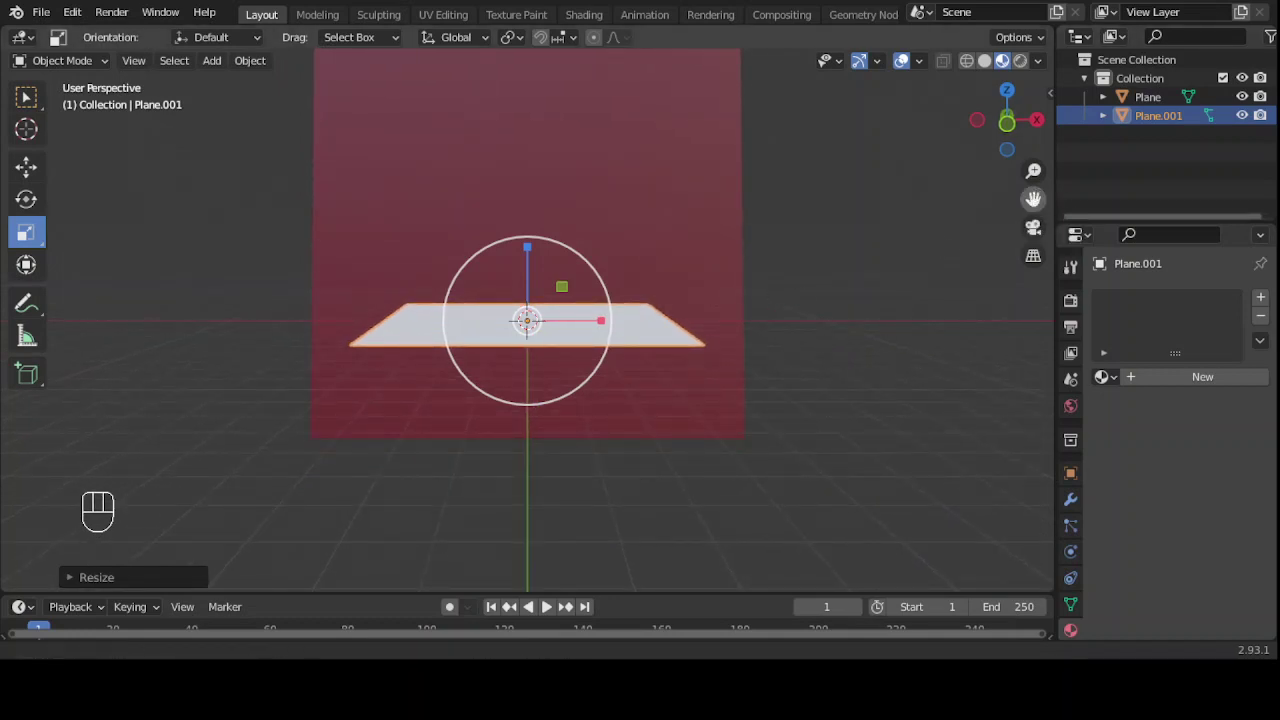
# Step: Enlarge the horizontal white plane uniformly until it is wider than the red backdrop
pyautogui.moveTo(1033, 198); pyautogui.dragTo(1029, 277)
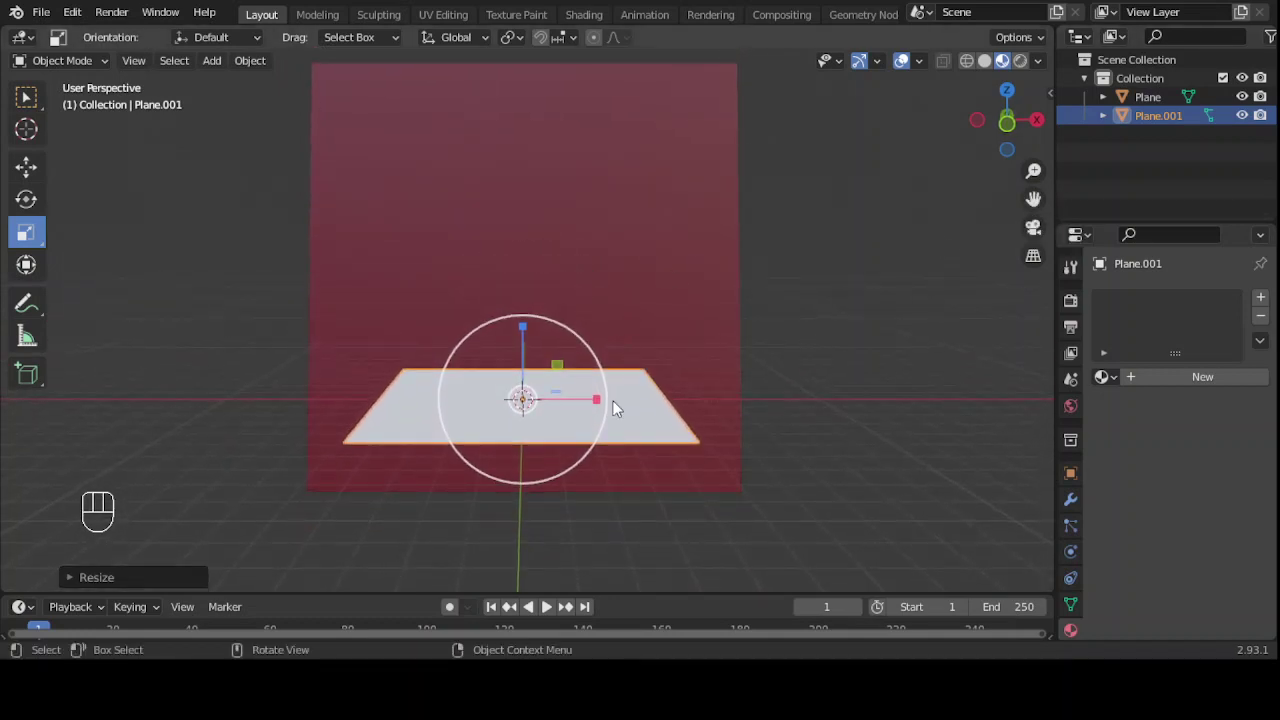
pyautogui.moveTo(607, 411); pyautogui.dragTo(667, 409)
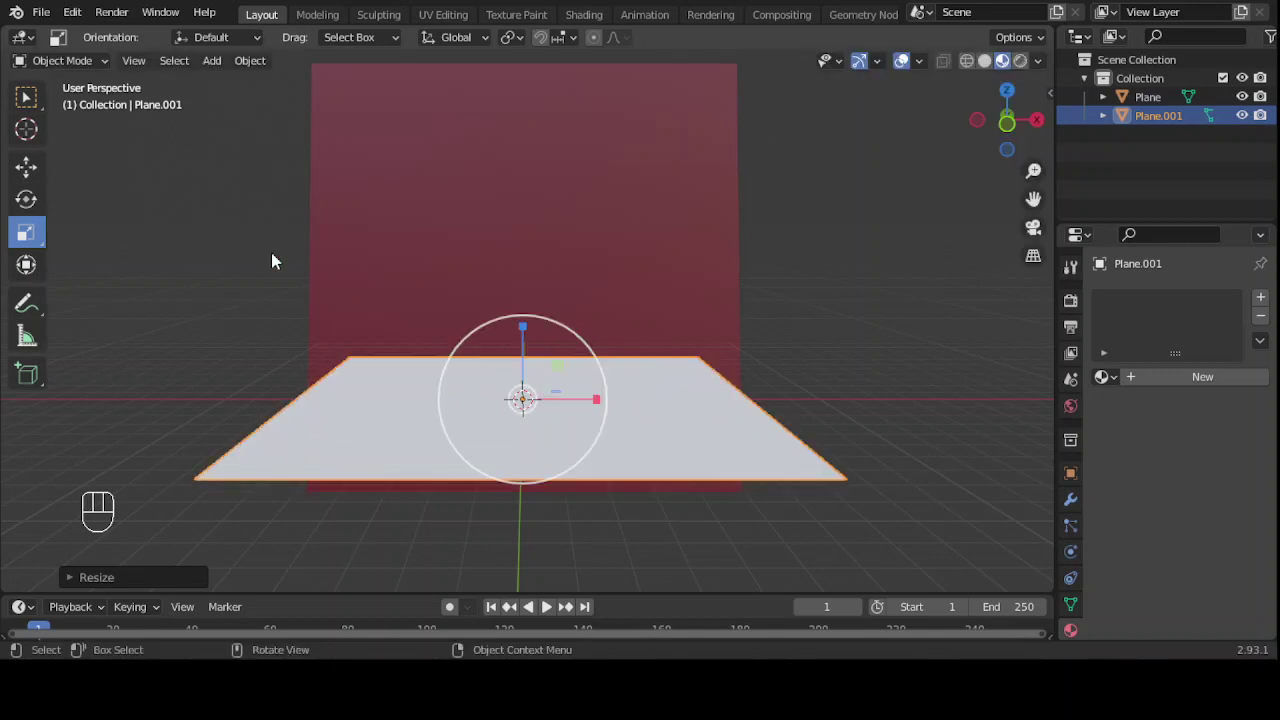
# Step: Subdivide the horizontal plane's mesh twice in Edit Mode, and return to Object Mode
pyautogui.click(104, 64)
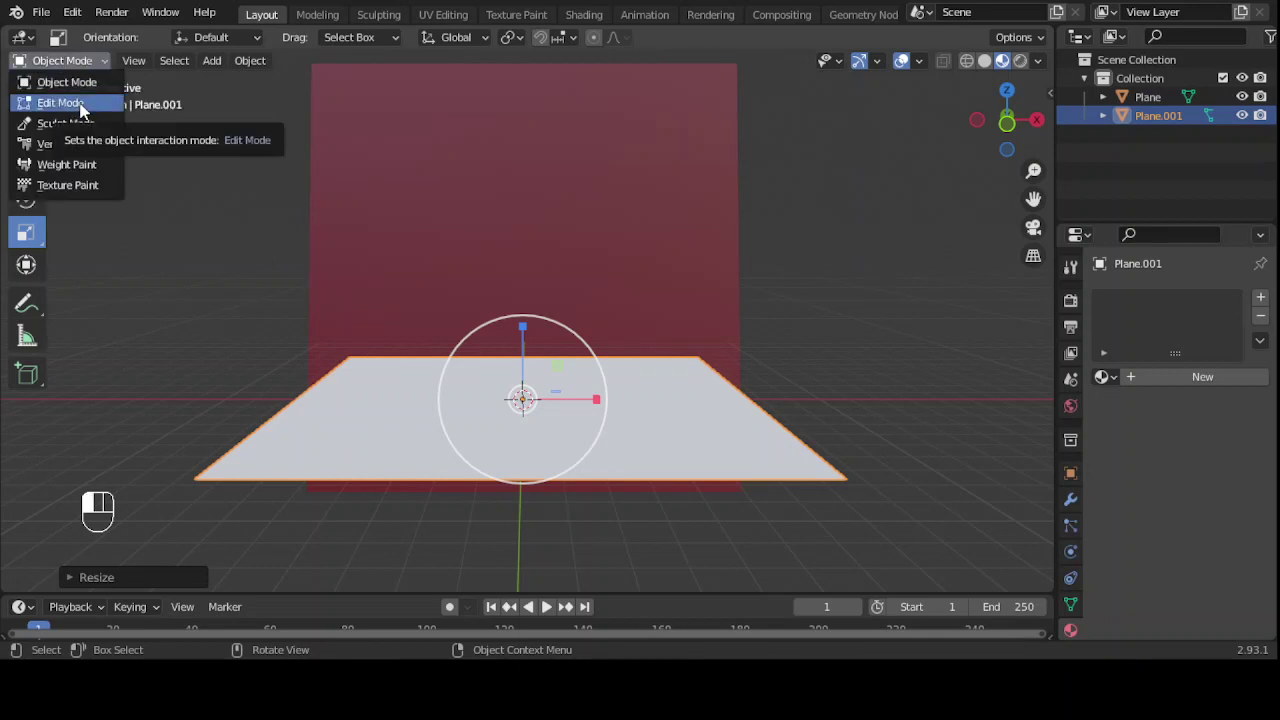
pyautogui.click(82, 105)
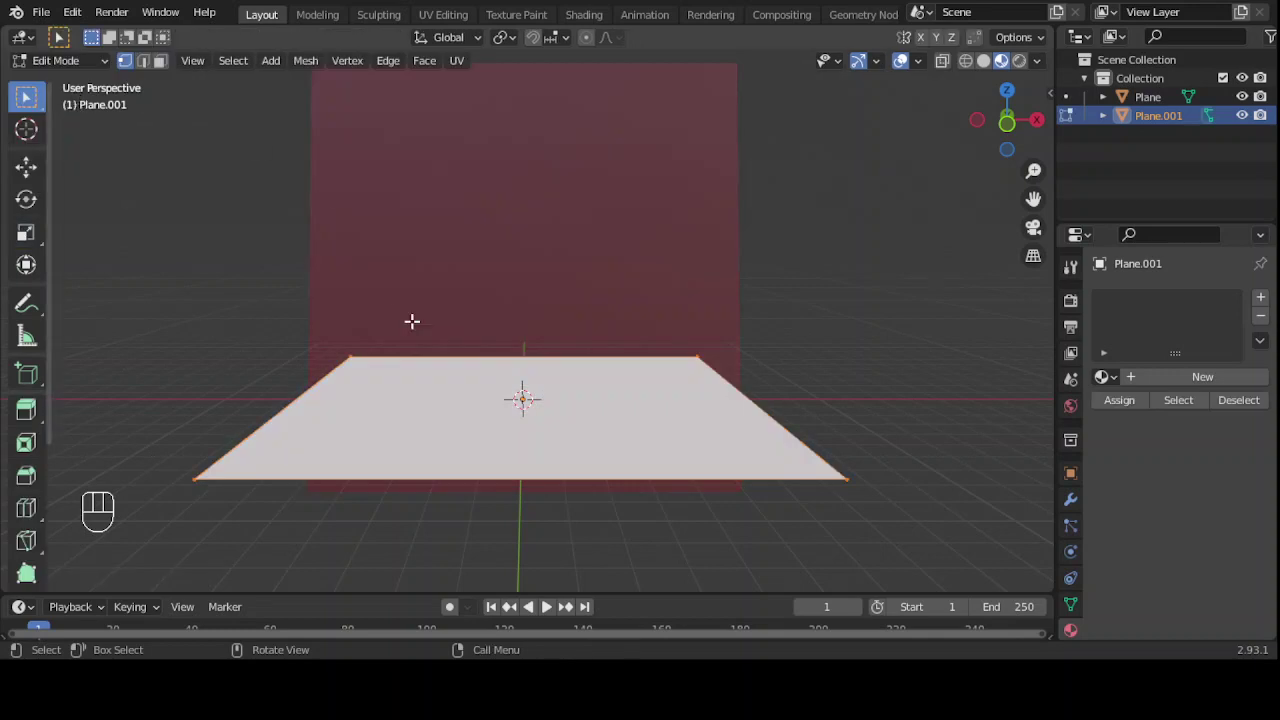
pyautogui.rightClick(485, 405)
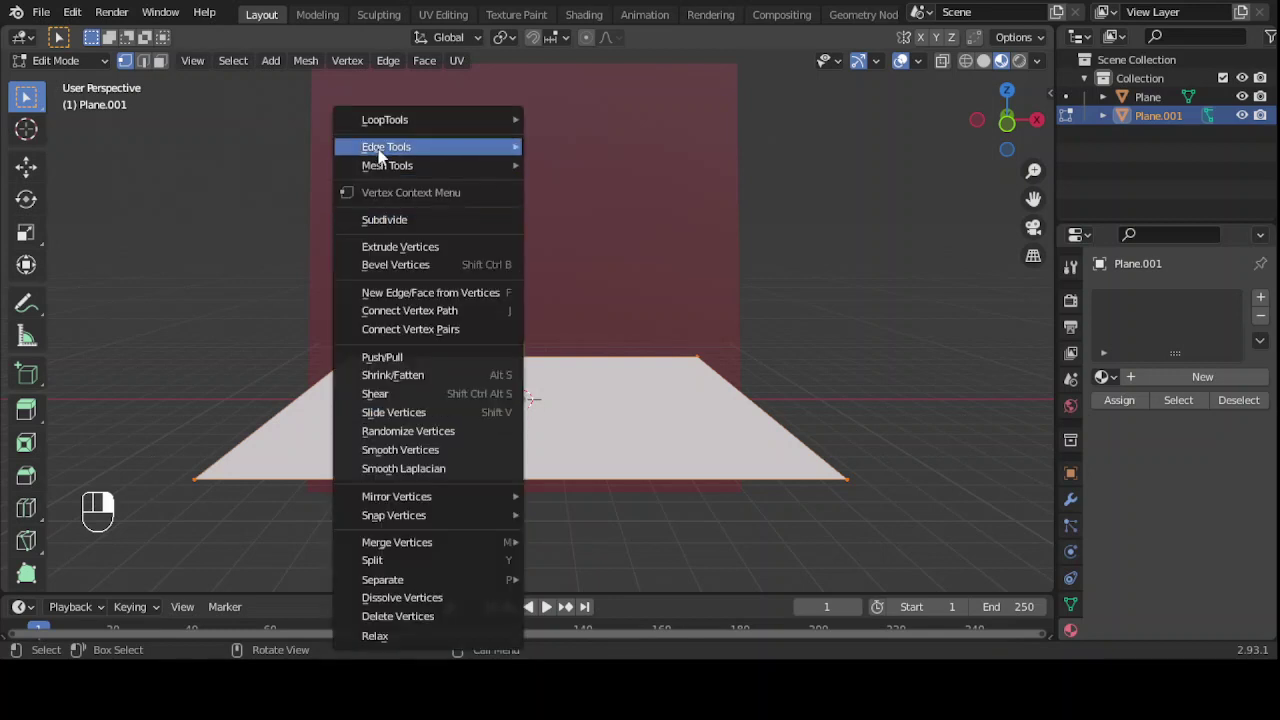
pyautogui.click(405, 221)
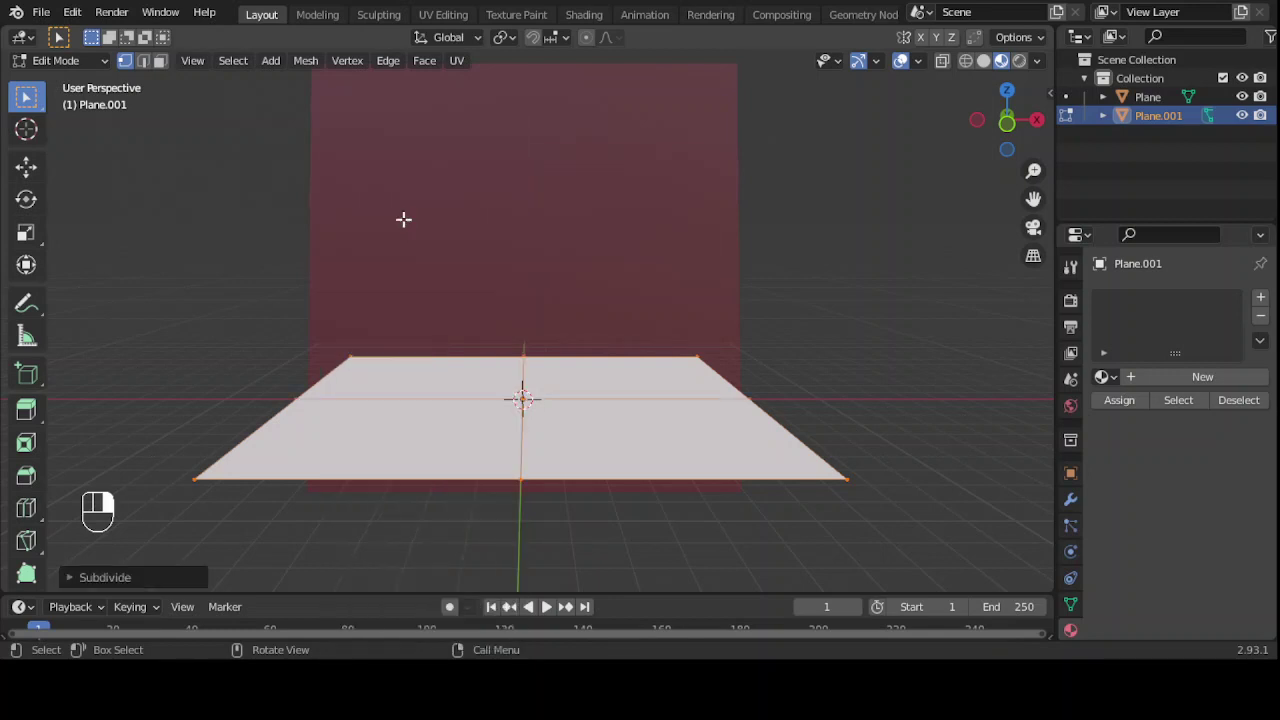
pyautogui.rightClick(543, 273)
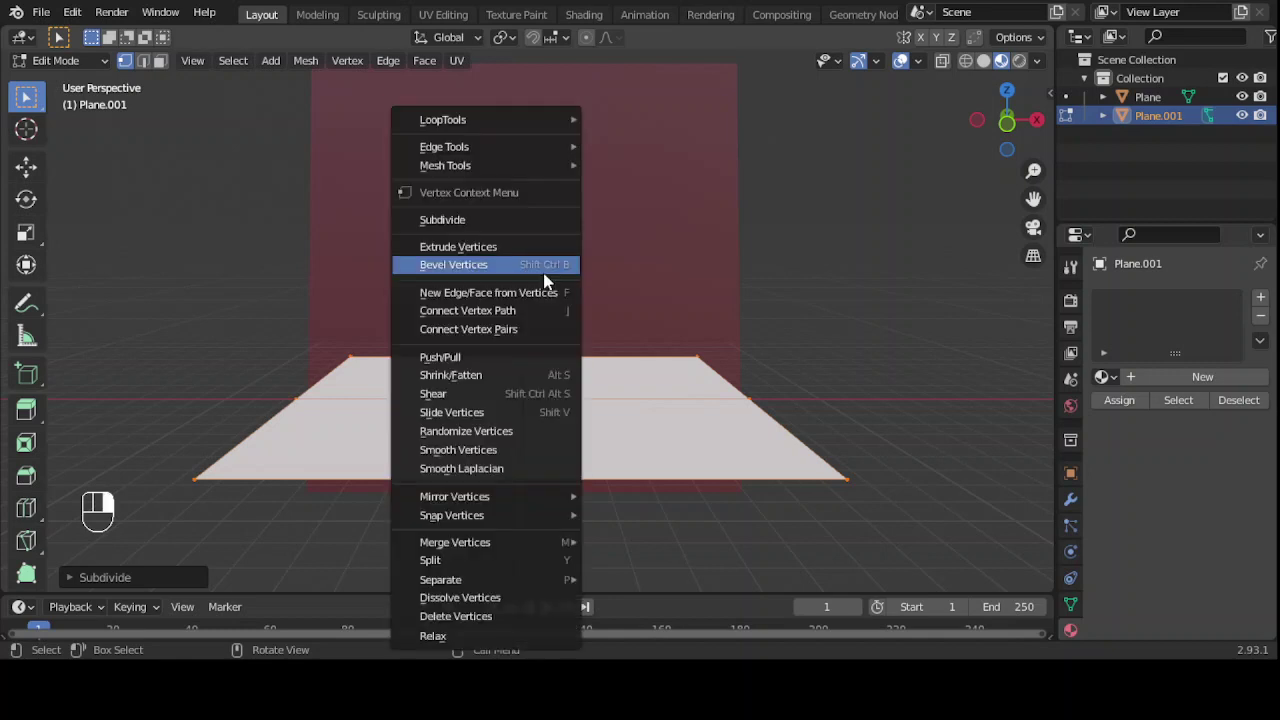
pyautogui.click(466, 219)
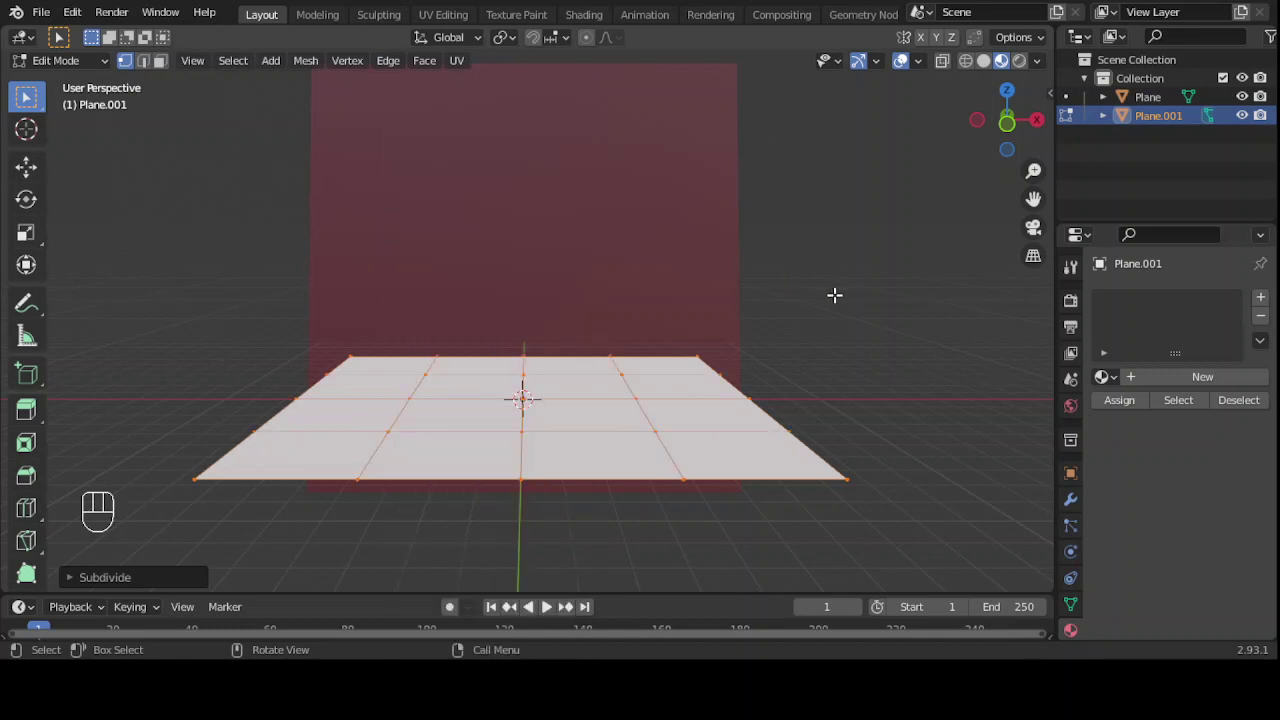
pyautogui.moveTo(834, 294)
pyautogui.keyDown('alt'); pyautogui.mouseDown()
pyautogui.moveTo(826, 323)
pyautogui.moveTo(814, 320)
pyautogui.moveTo(831, 317)
pyautogui.mouseUp(); pyautogui.keyUp('alt')
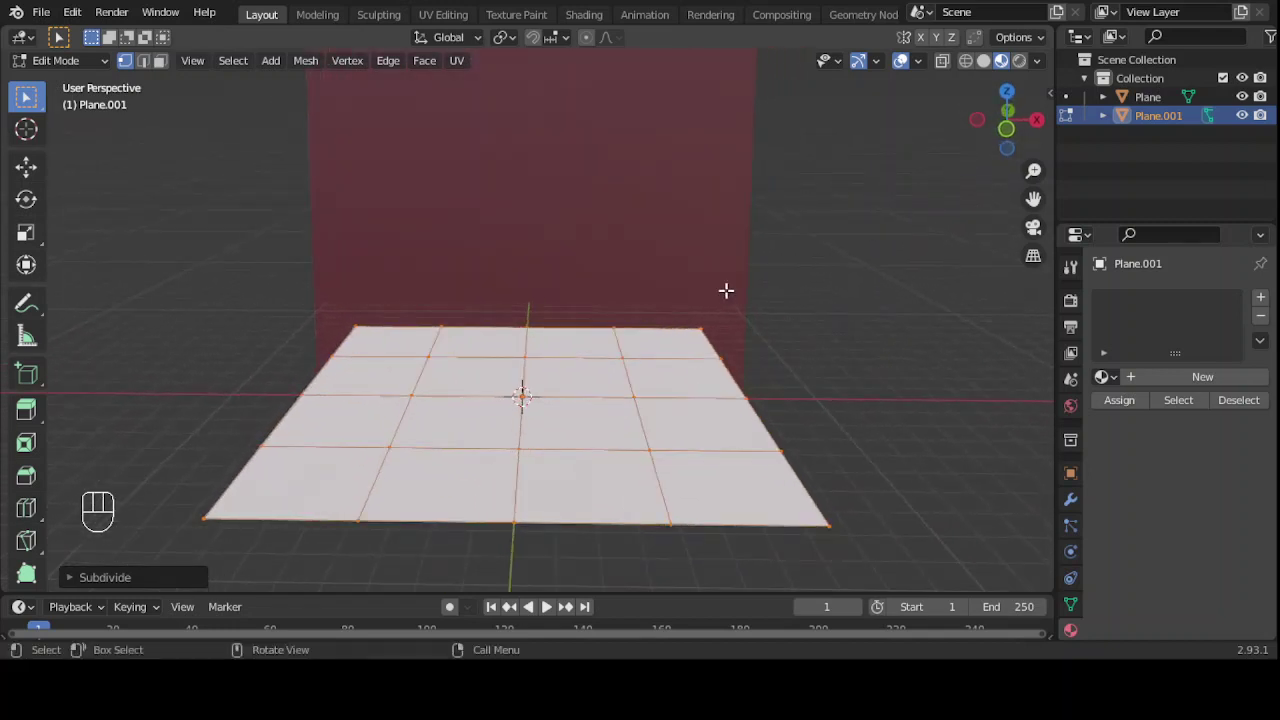
pyautogui.click(103, 62)
pyautogui.click(86, 83)
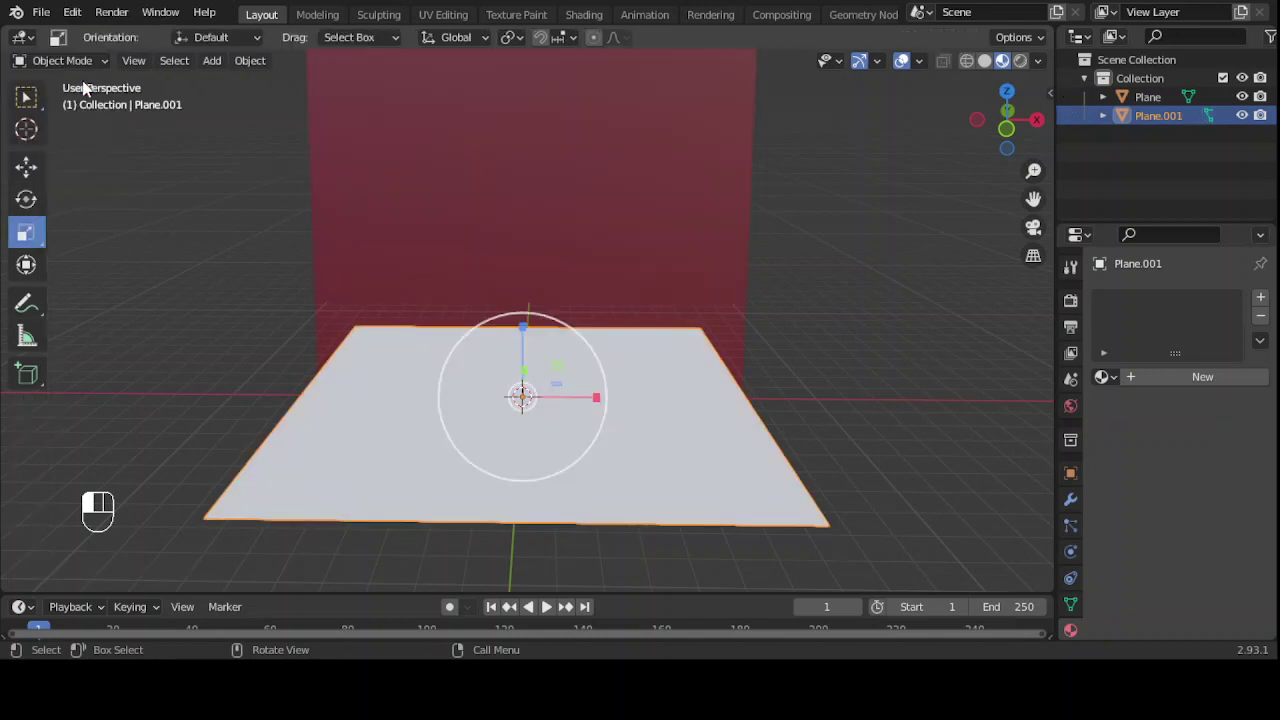
# Step: Enable Dynamic Paint physics on the horizontal plane with type Canvas and add the canvas
pyautogui.click(717, 482)
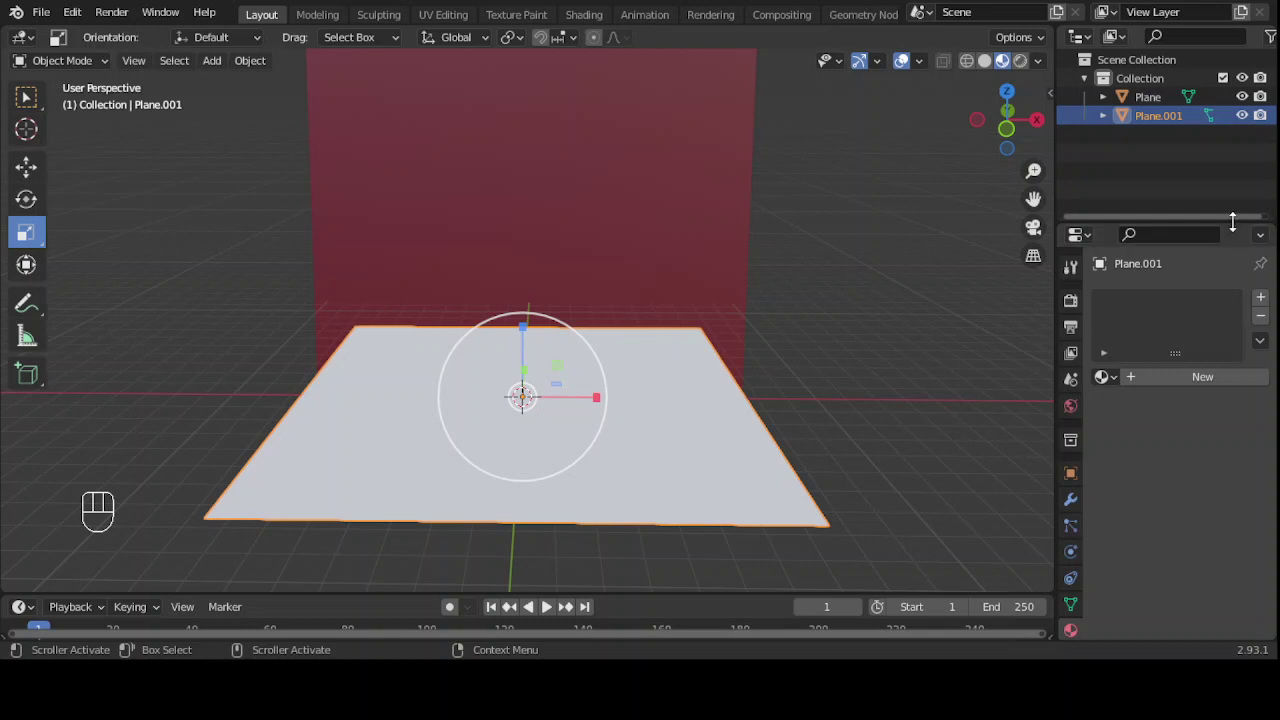
pyautogui.moveTo(1234, 220); pyautogui.dragTo(1234, 149)
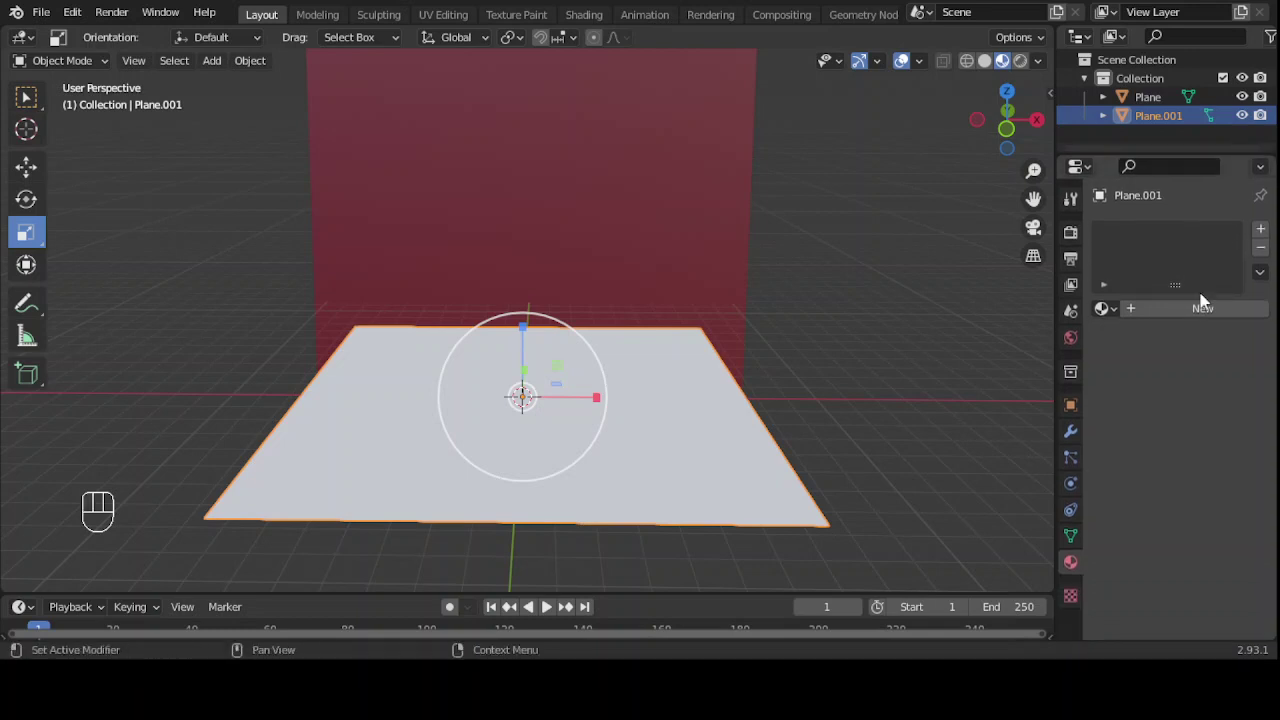
pyautogui.click(1071, 484)
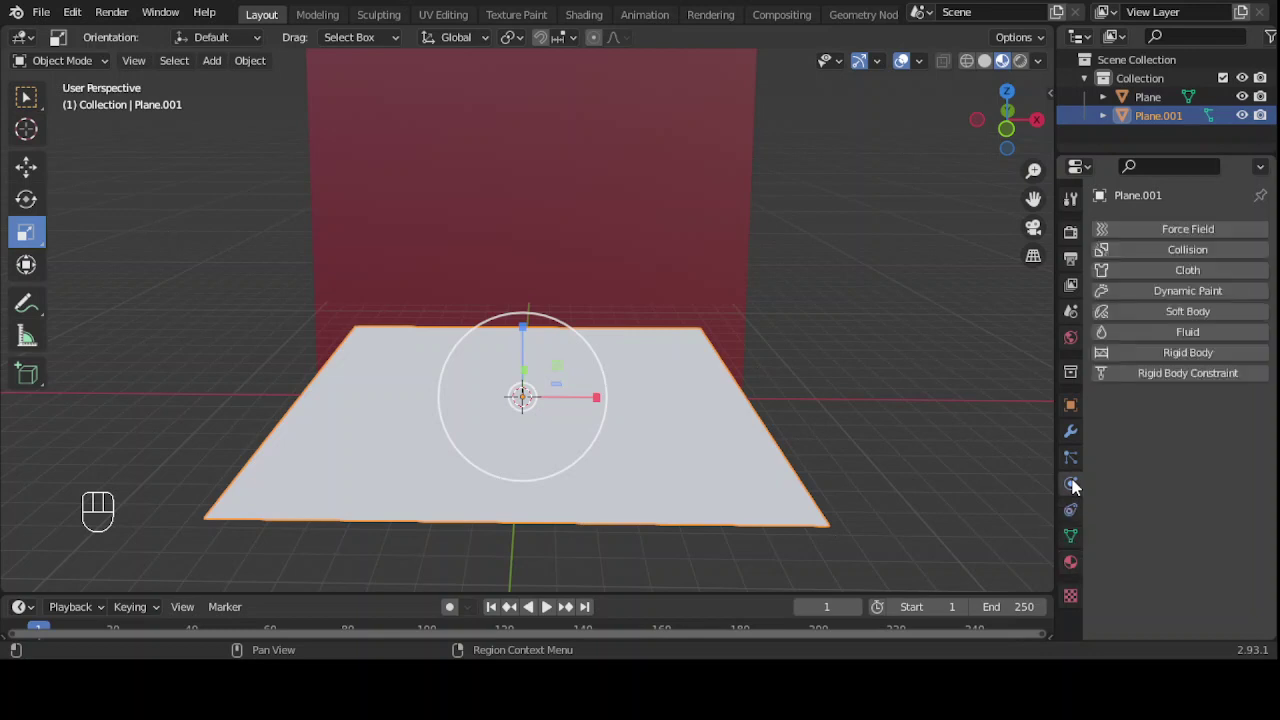
pyautogui.click(1218, 292)
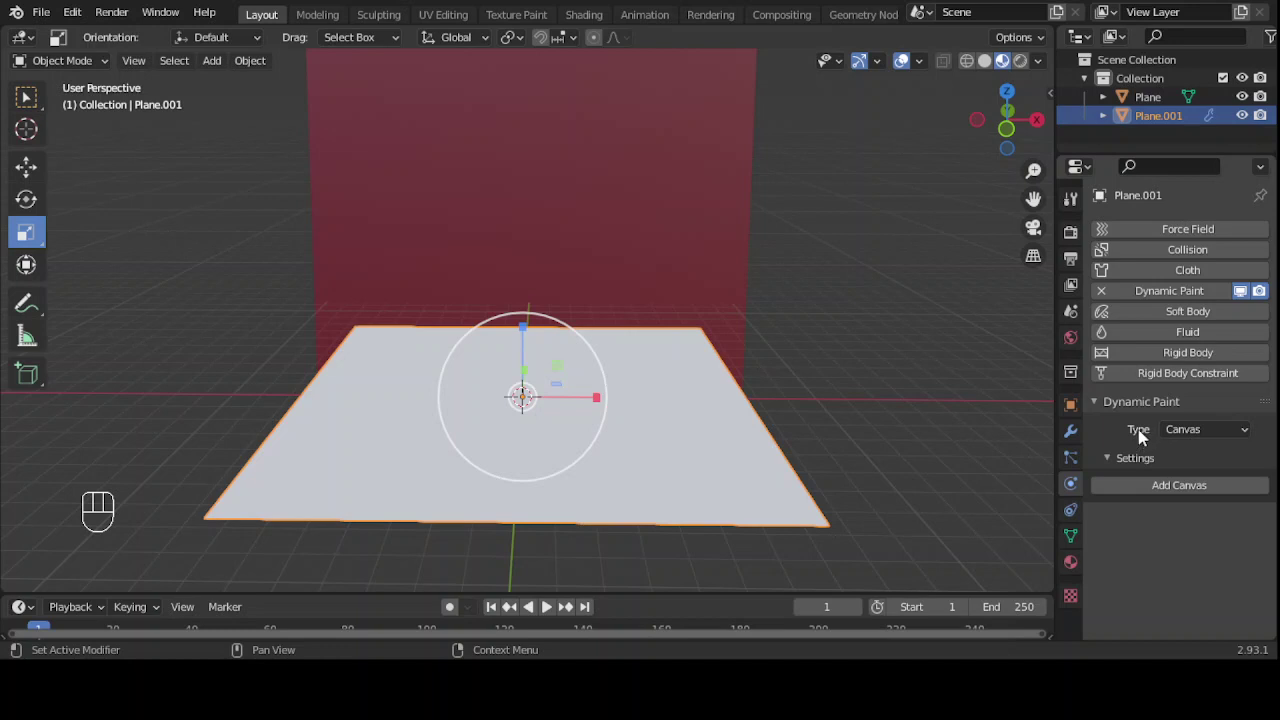
pyautogui.click(1245, 431)
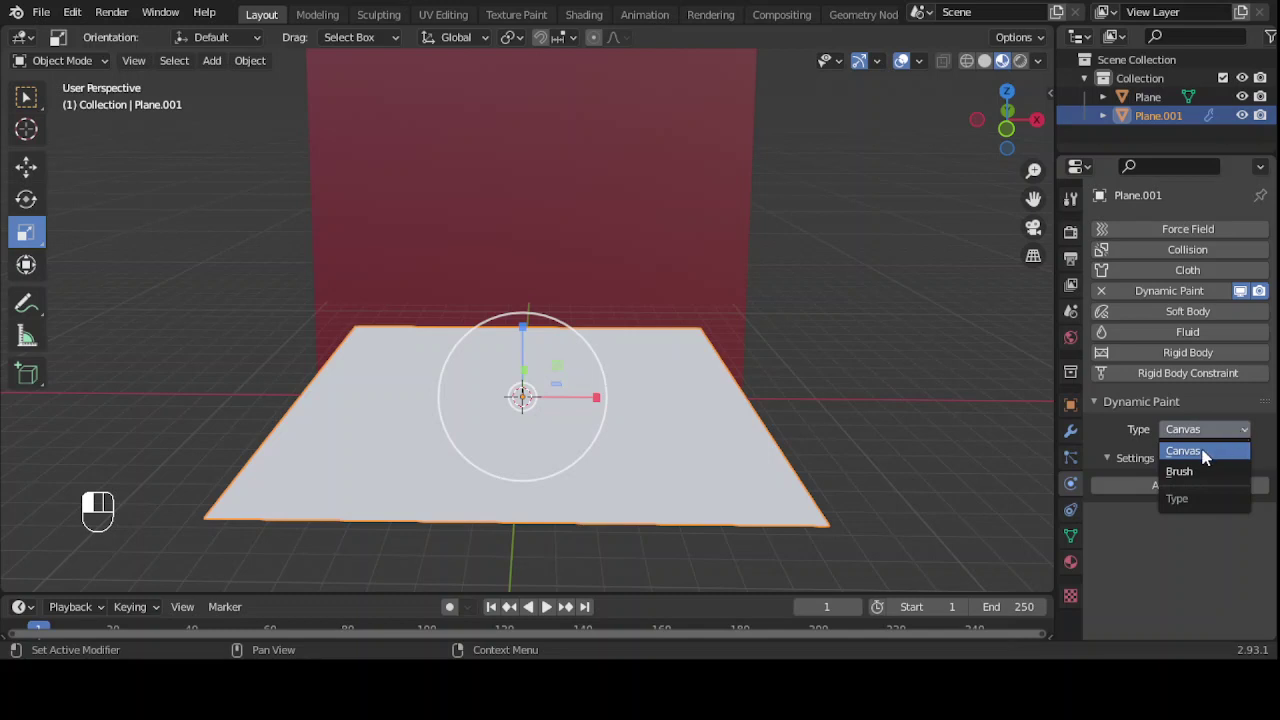
pyautogui.click(1204, 452)
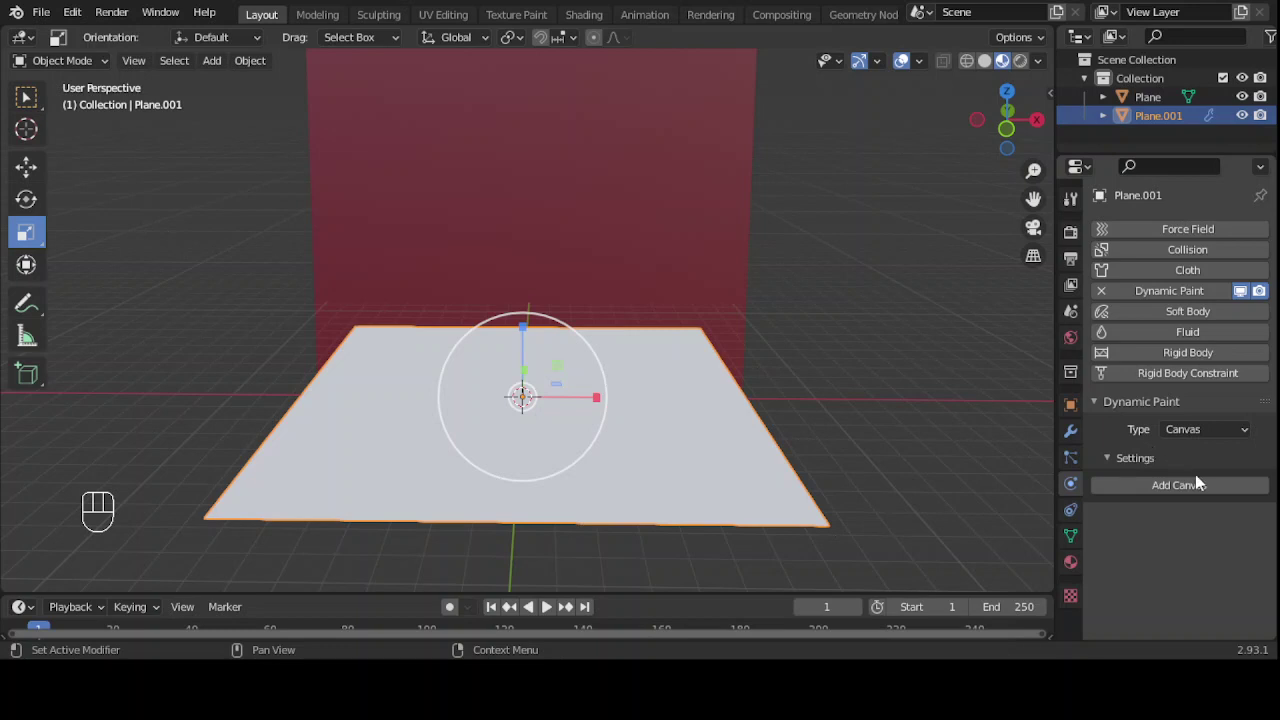
pyautogui.click(1127, 485)
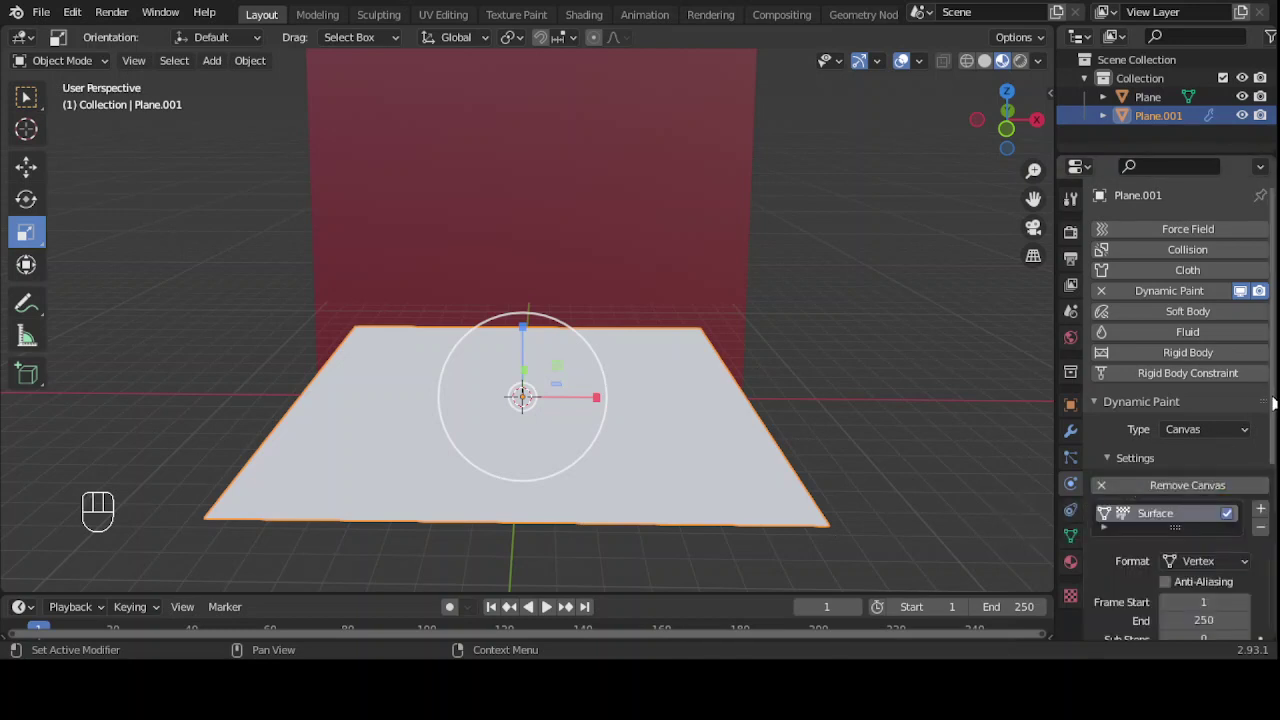
# Step: Set the Dynamic Paint canvas's surface type to Waves
pyautogui.moveTo(1273, 403); pyautogui.dragTo(1273, 487)
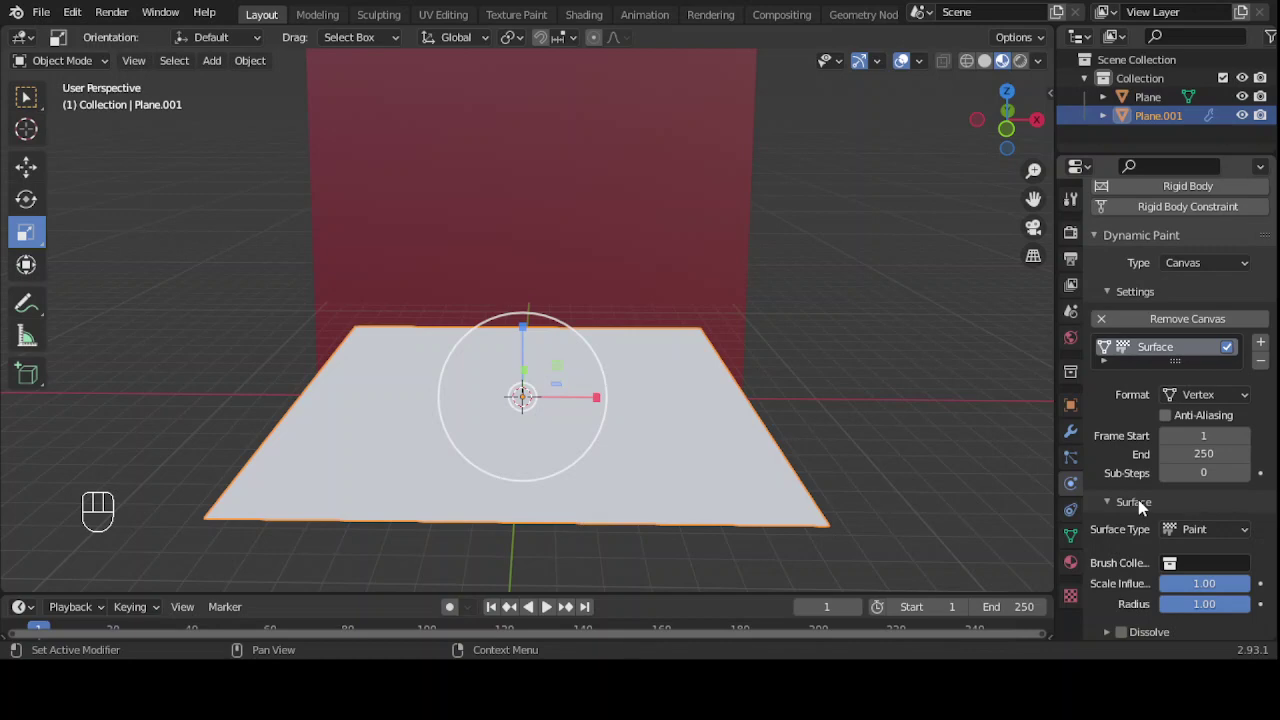
pyautogui.click(1245, 532)
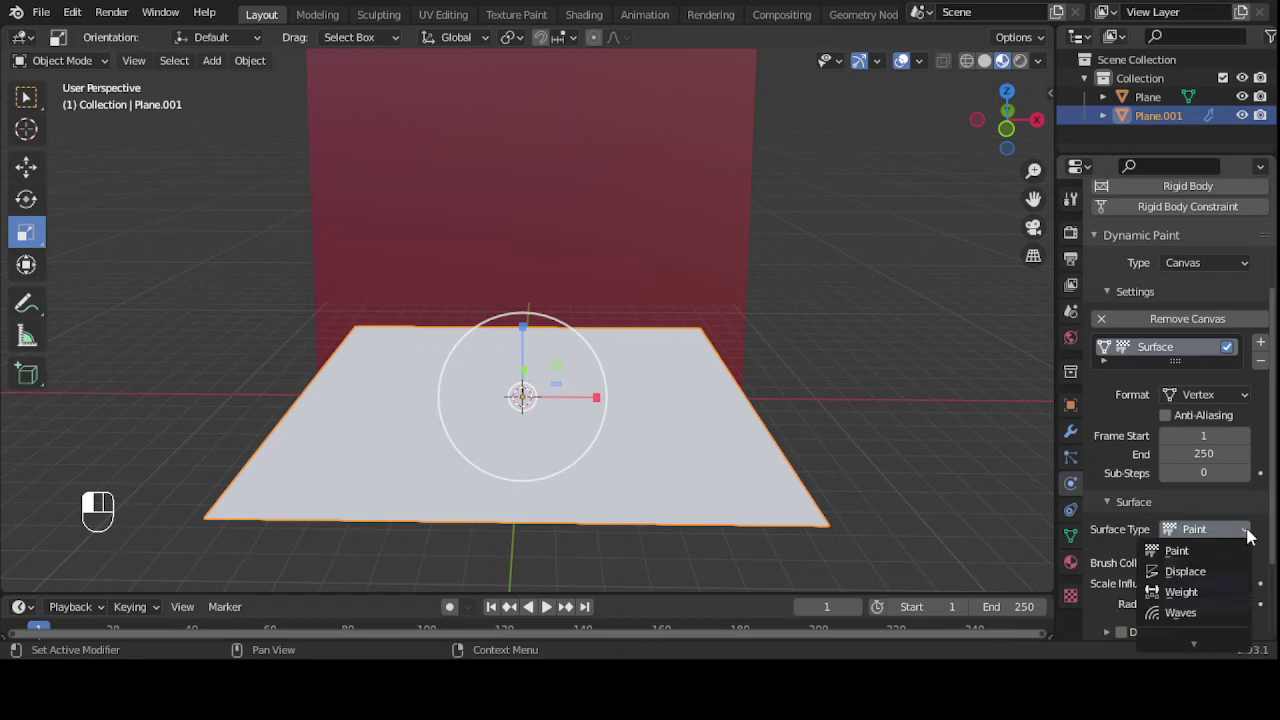
pyautogui.click(1200, 612)
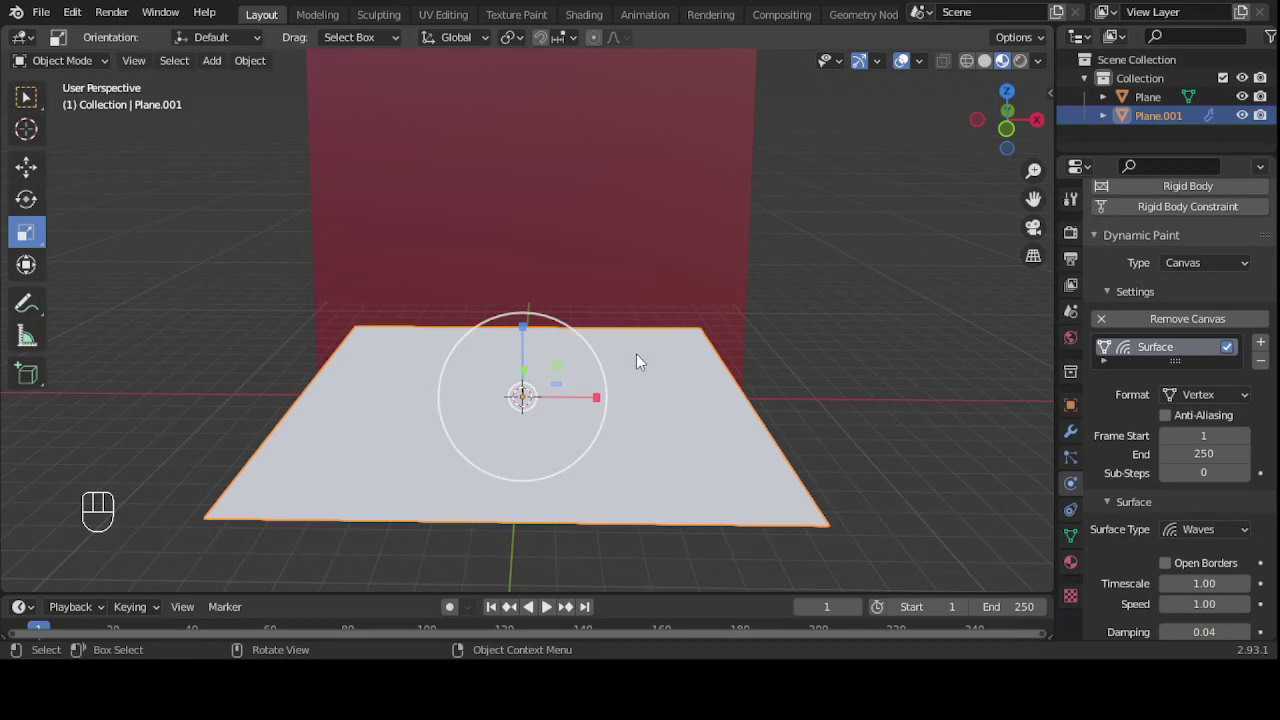
# Step: Add a third mesh plane high above the white plane by raising it along Z, and enlarge it uniformly
pyautogui.click(211, 61)
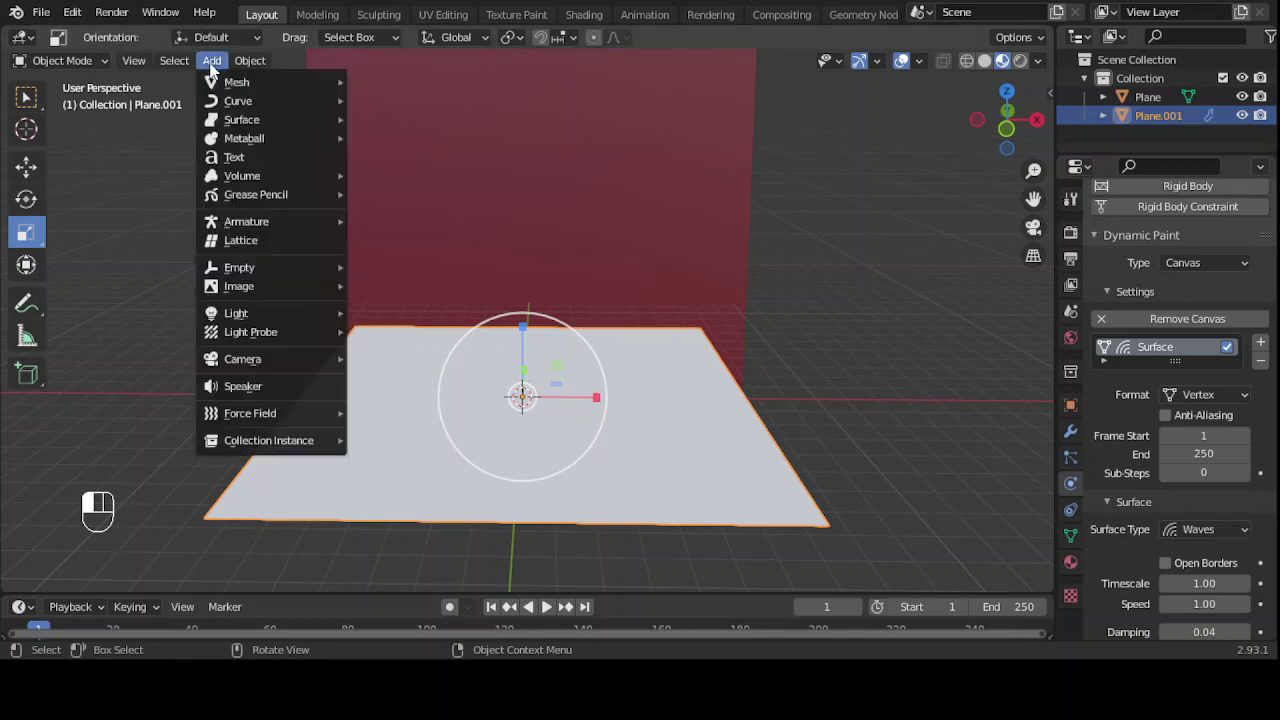
pyautogui.moveTo(244, 86)
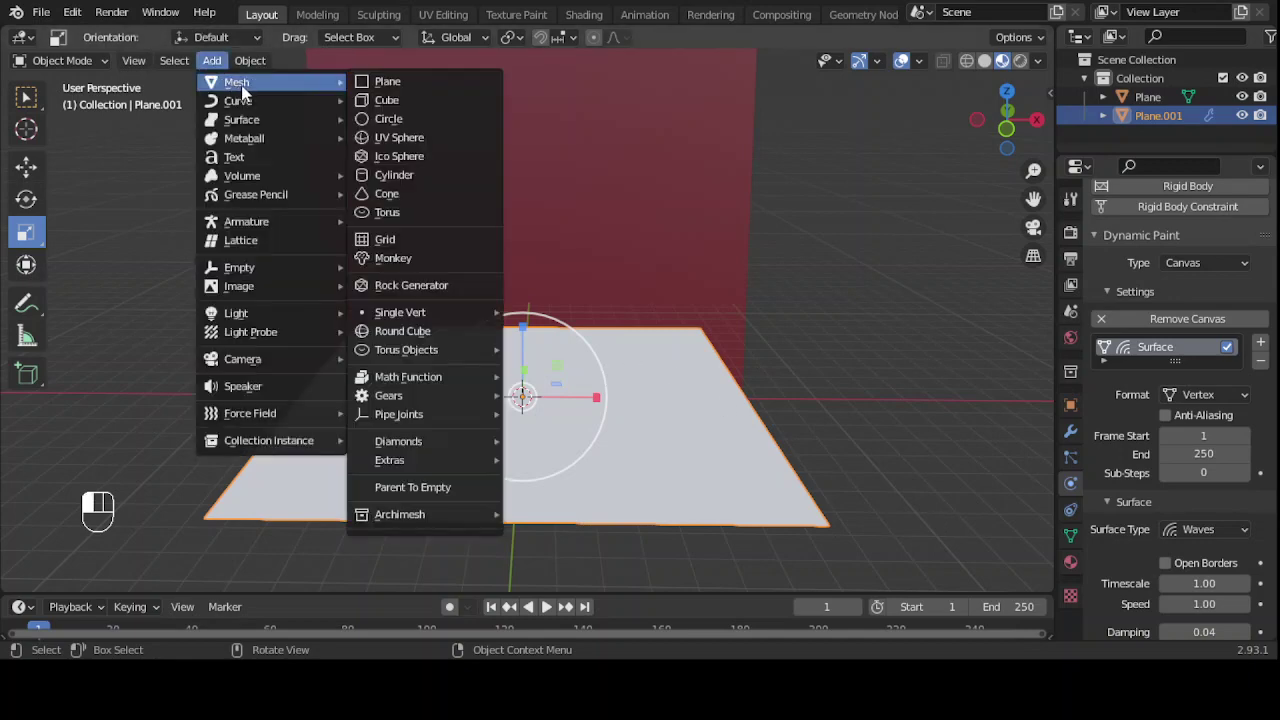
pyautogui.click(393, 84)
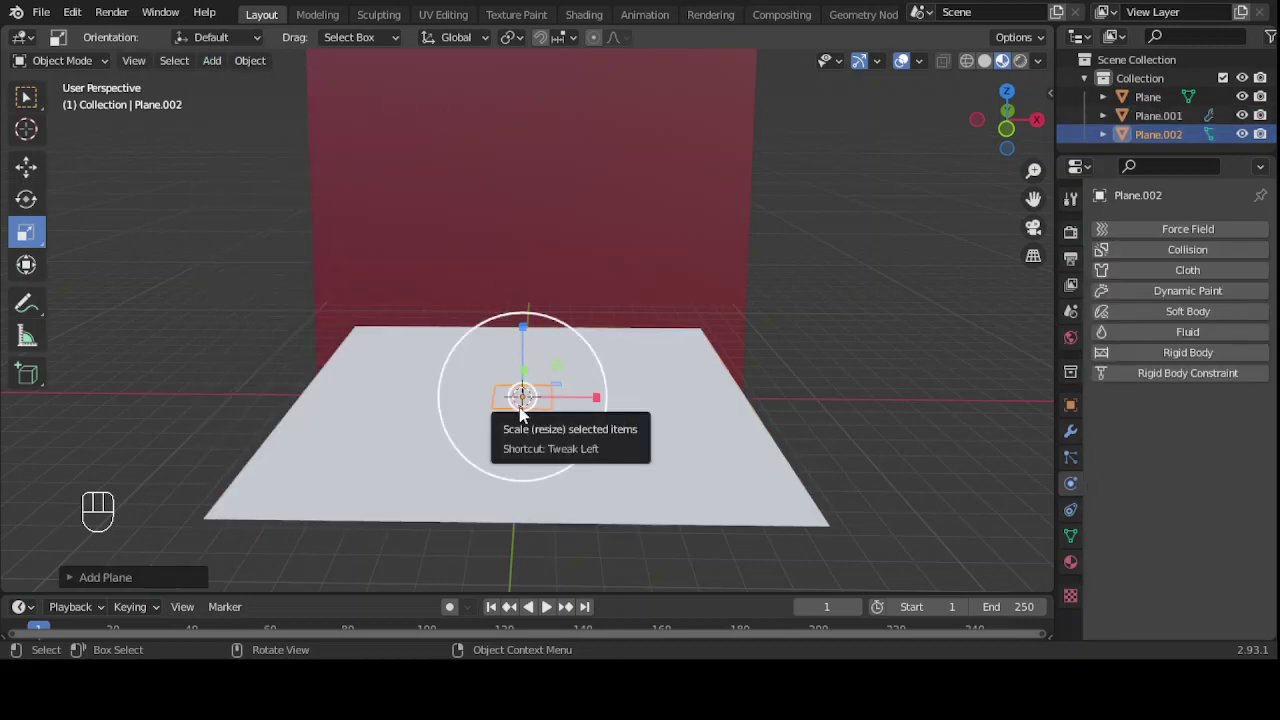
pyautogui.press('g')
pyautogui.press('z')
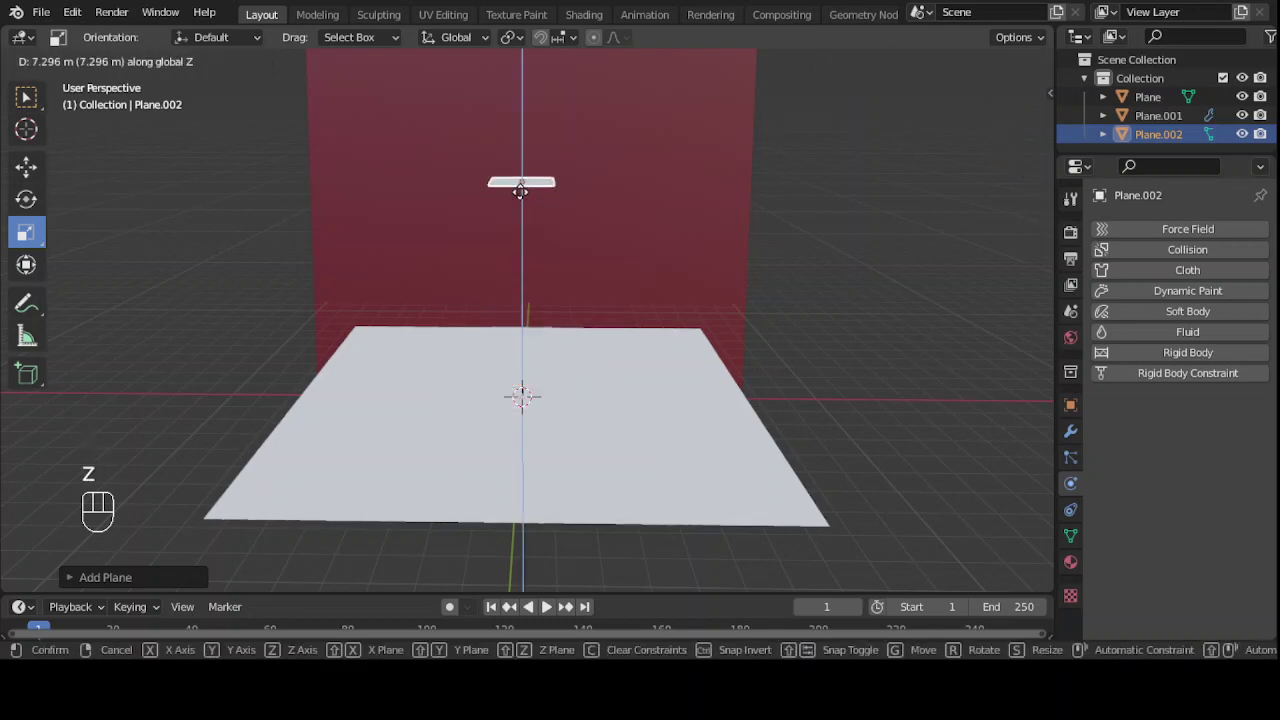
pyautogui.click(521, 140)
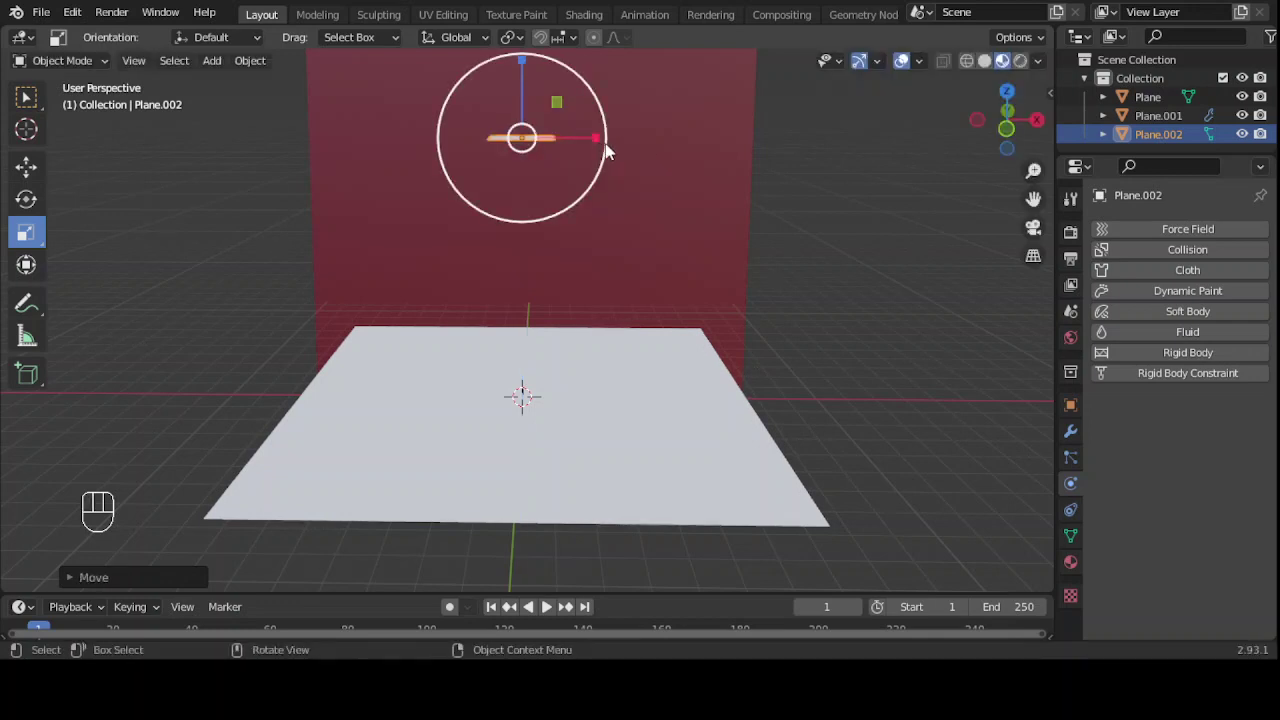
pyautogui.moveTo(605, 150); pyautogui.dragTo(765, 94)
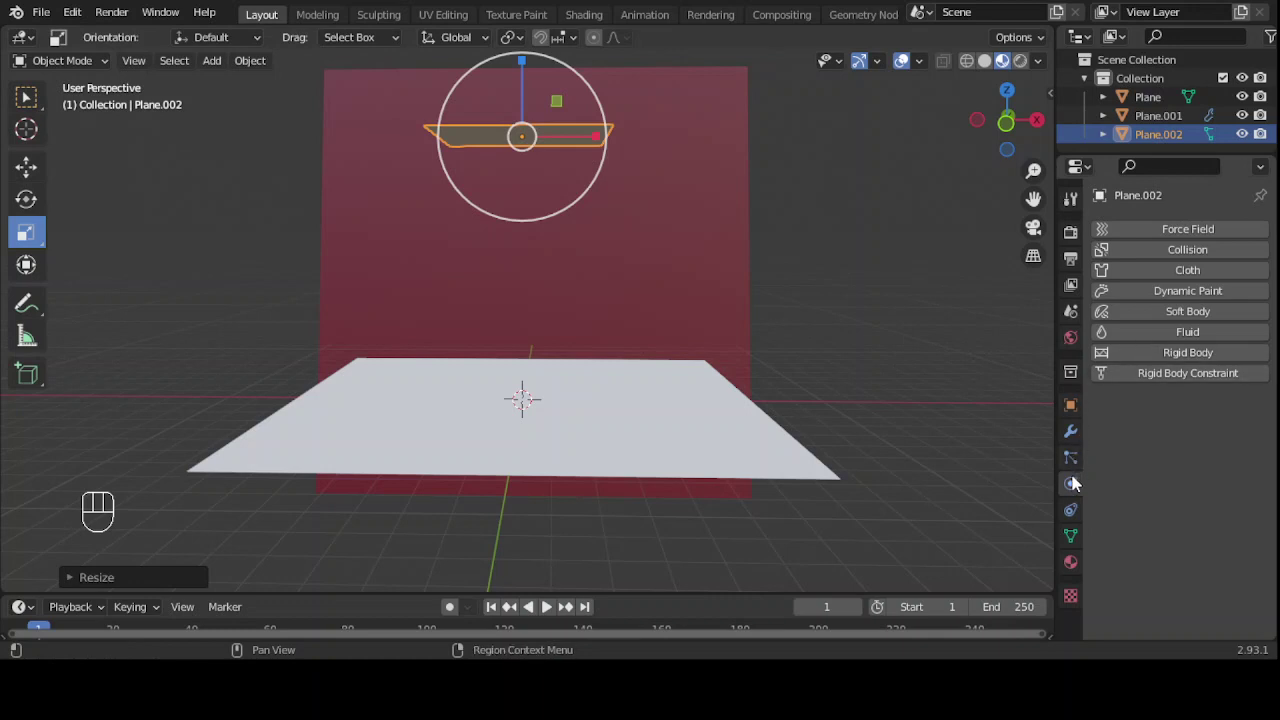
# Step: Enable Dynamic Paint physics on the raised plane and set its type to Brush
pyautogui.click(1177, 292)
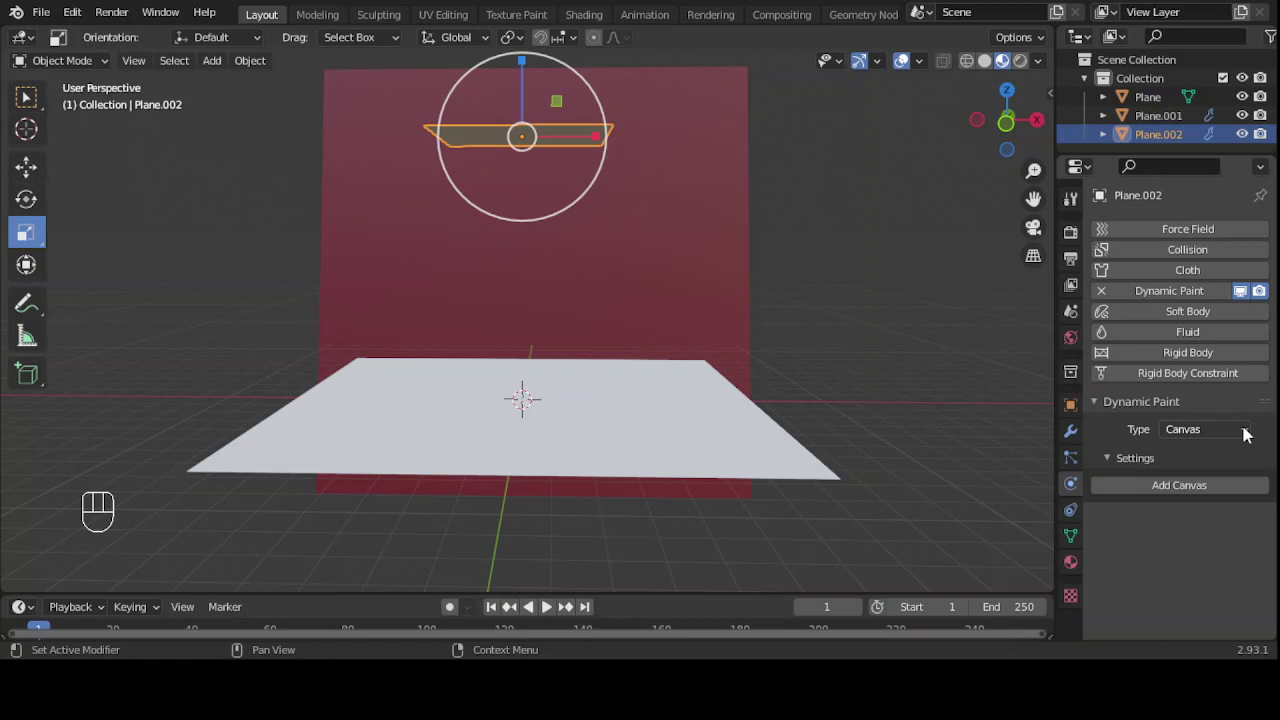
pyautogui.click(1245, 431)
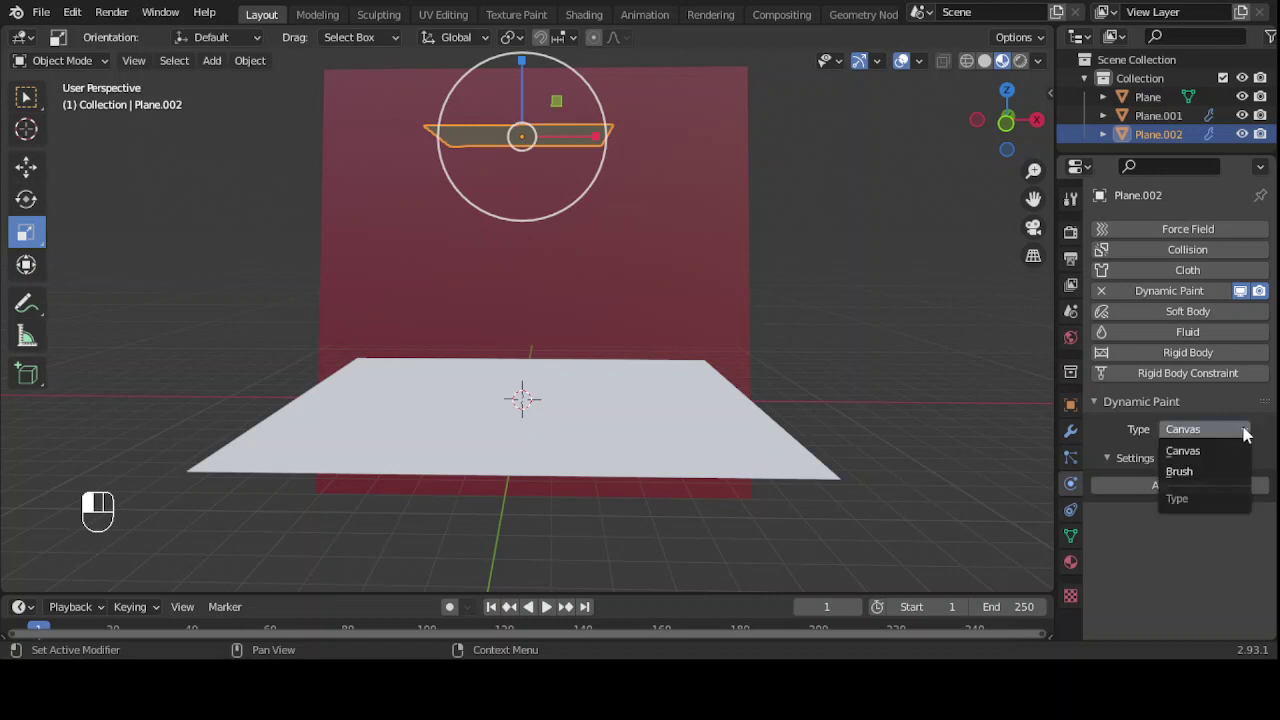
pyautogui.click(1185, 474)
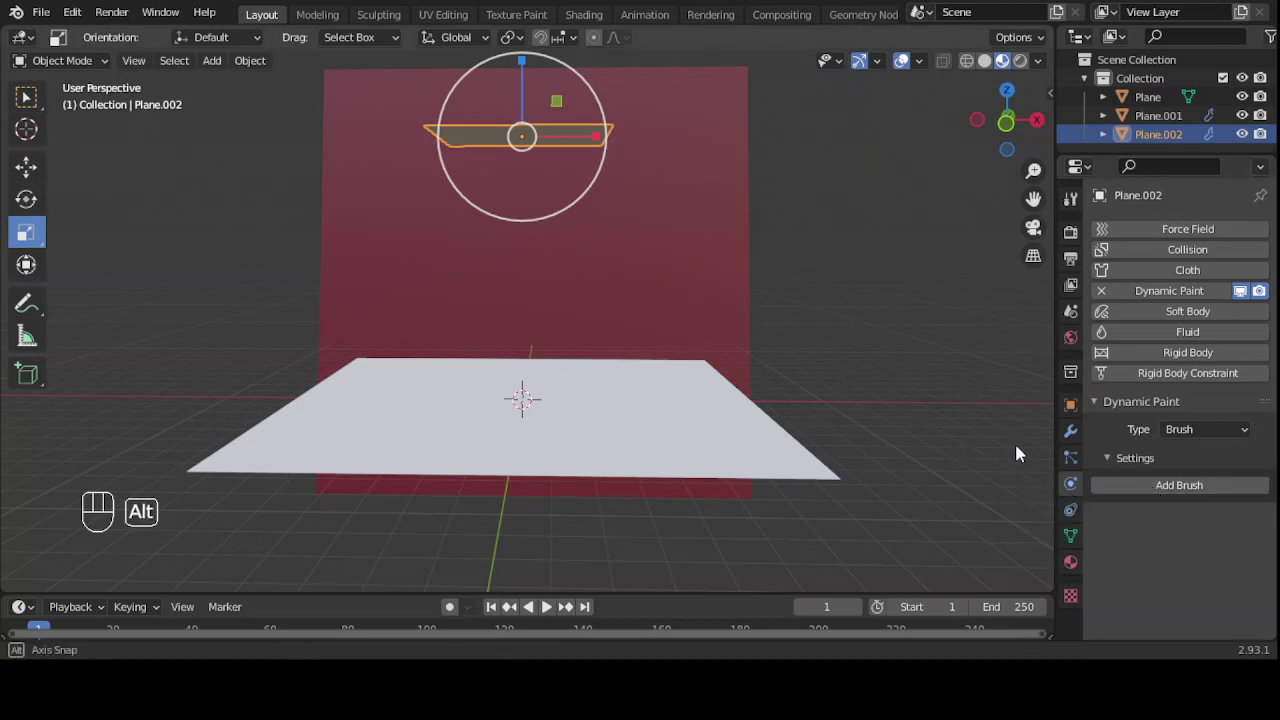
# Step: Add a new particle system to the raised plane
pyautogui.moveTo(1016, 437)
pyautogui.keyDown('alt'); pyautogui.mouseDown()
pyautogui.moveTo(1011, 480)
pyautogui.moveTo(1012, 429)
pyautogui.mouseUp(); pyautogui.keyUp('alt')
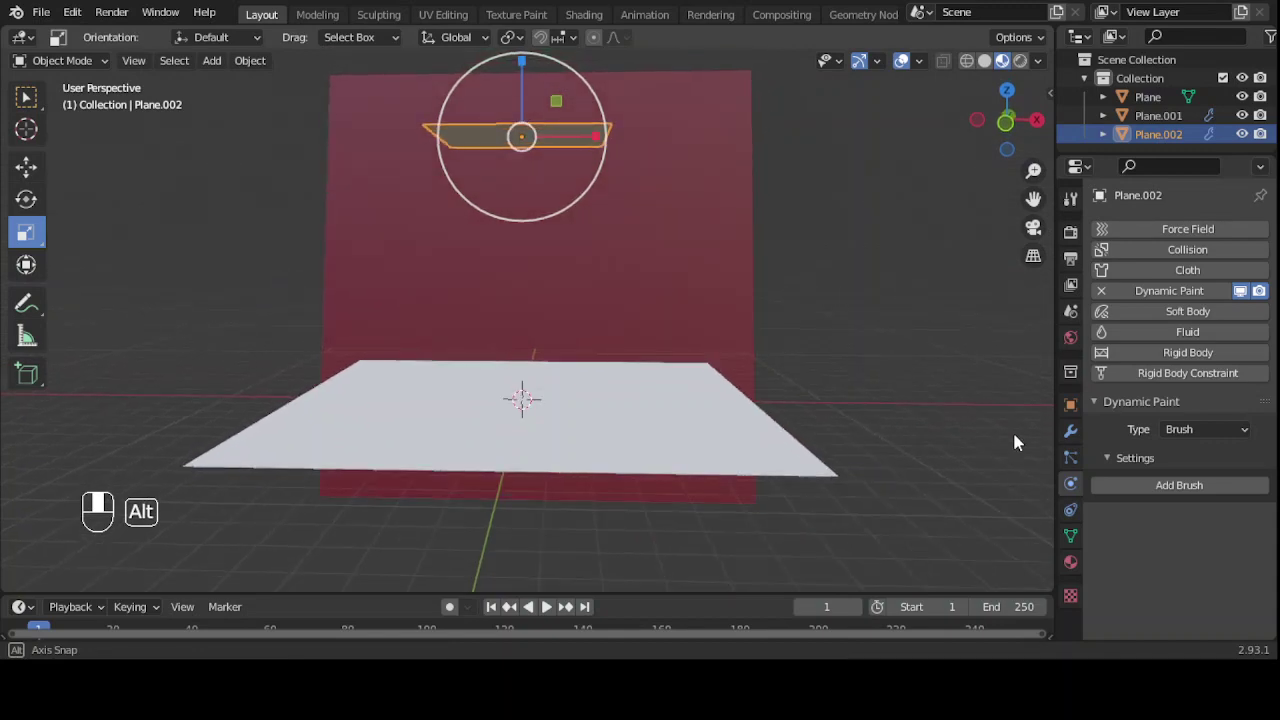
pyautogui.click(1066, 456)
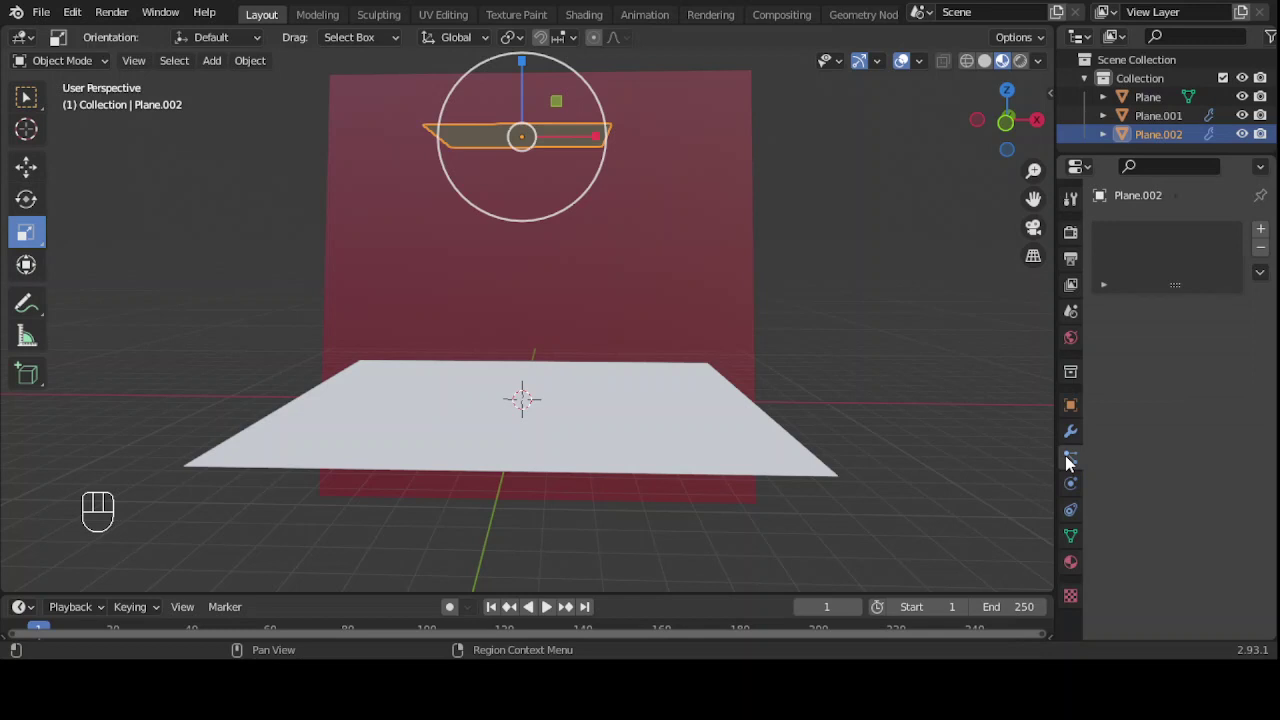
pyautogui.click(1260, 233)
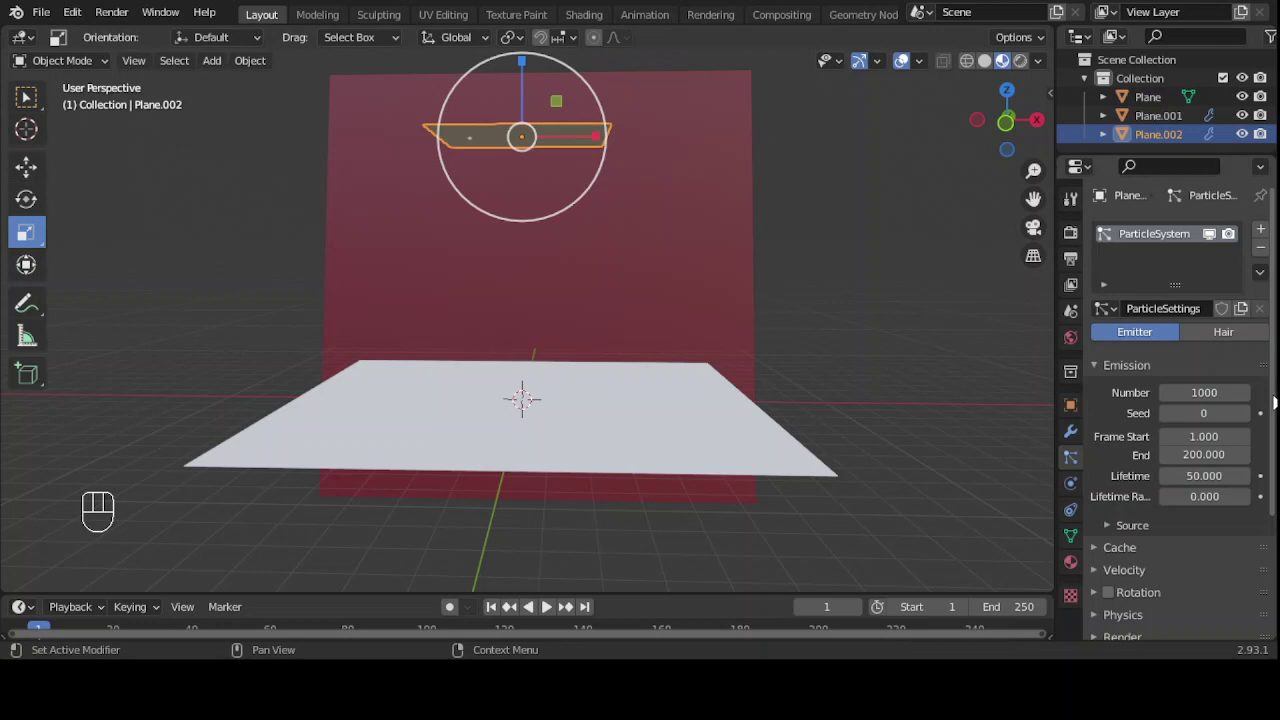
# Step: Set the raised plane's particle system to render its particles as Object
pyautogui.moveTo(1275, 401); pyautogui.dragTo(1274, 570)
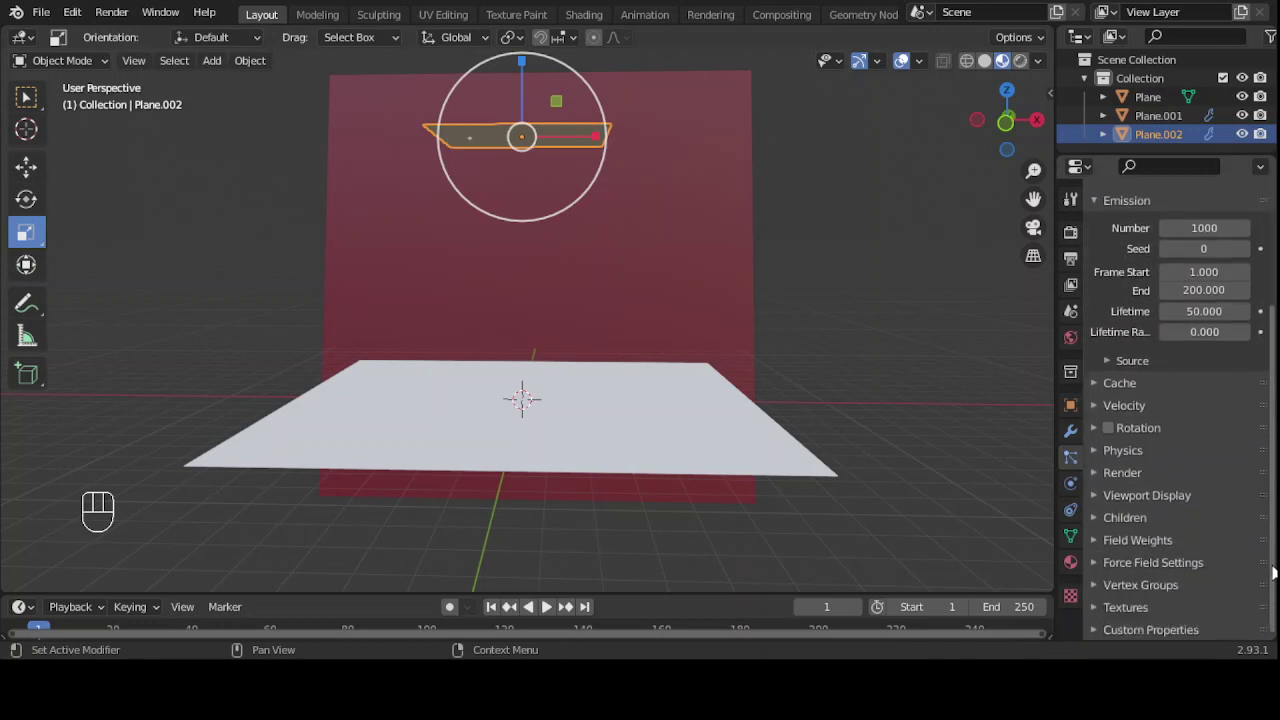
pyautogui.click(1094, 473)
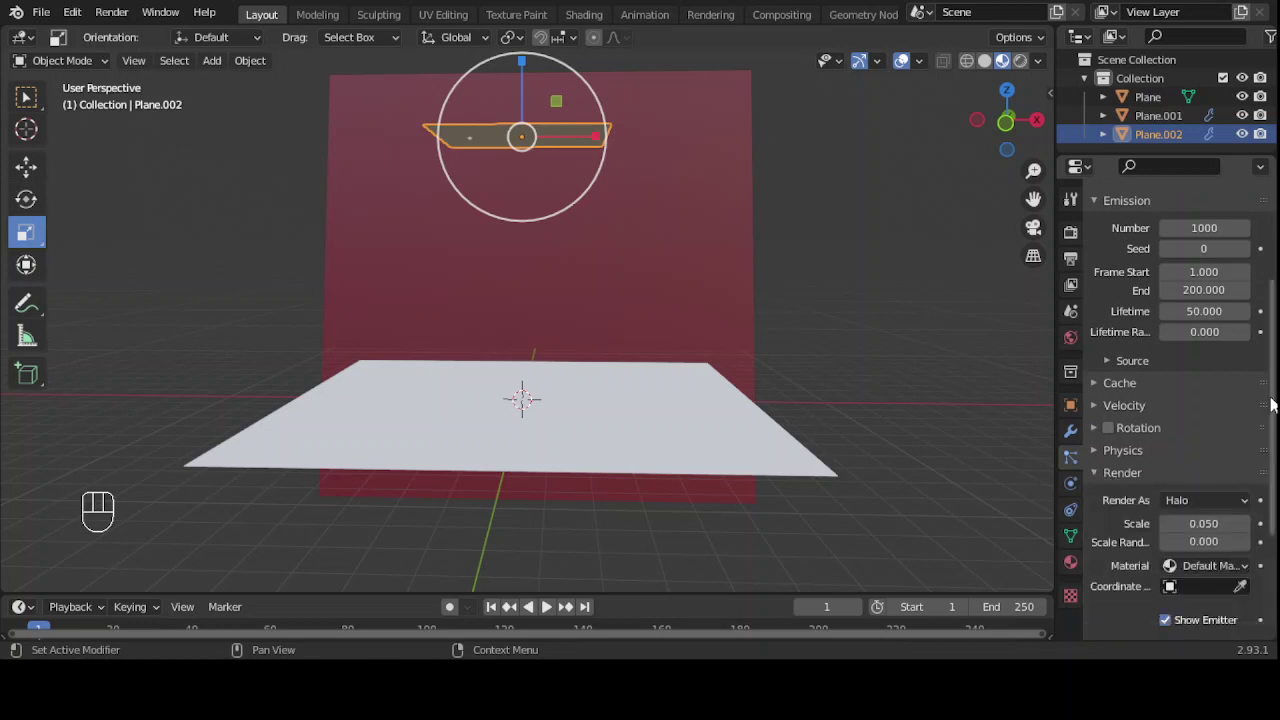
pyautogui.moveTo(1272, 403); pyautogui.dragTo(1275, 464)
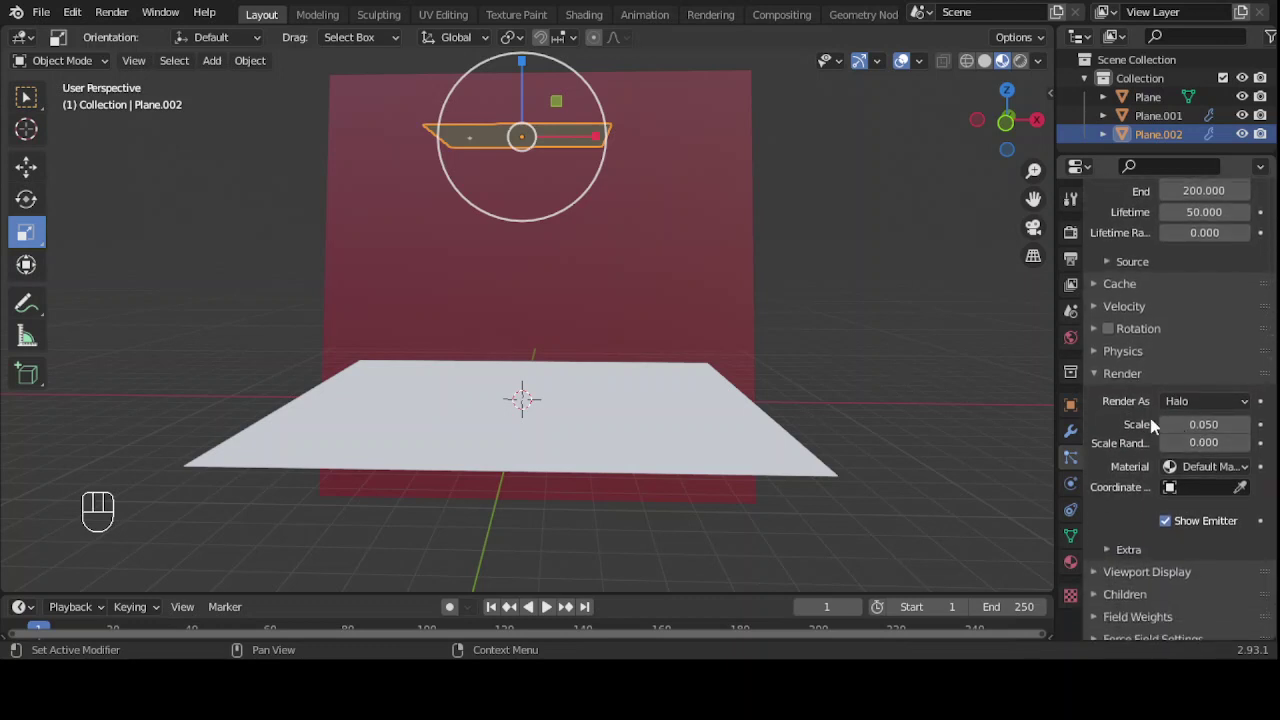
pyautogui.click(1244, 403)
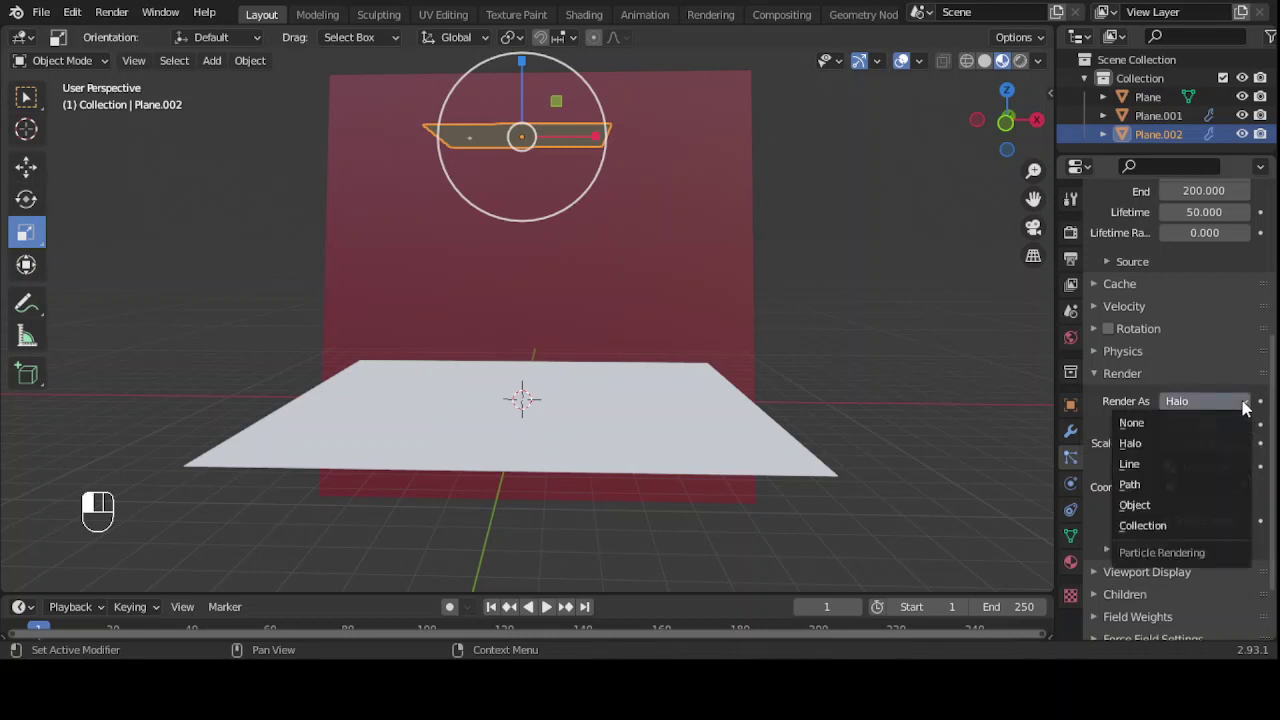
pyautogui.click(1156, 505)
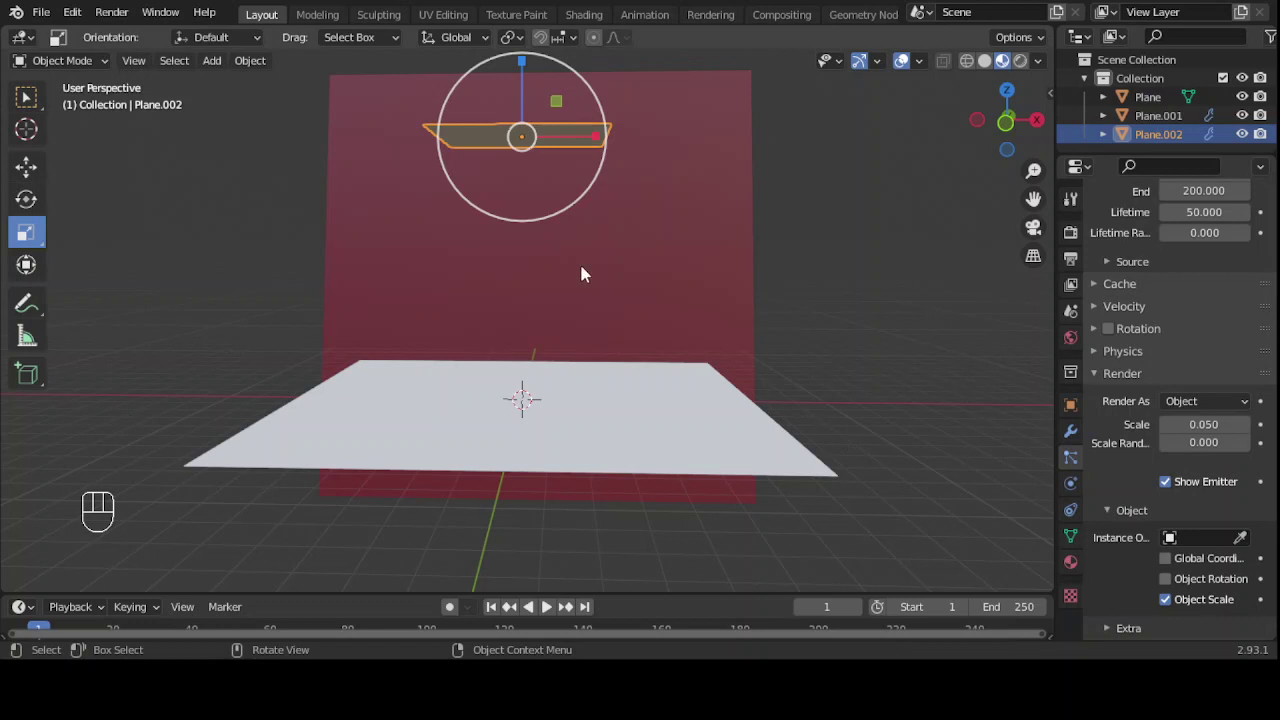
# Step: Add an ico sphere and move it clear of the planes, into the empty space beside the red backdrop
pyautogui.click(212, 62)
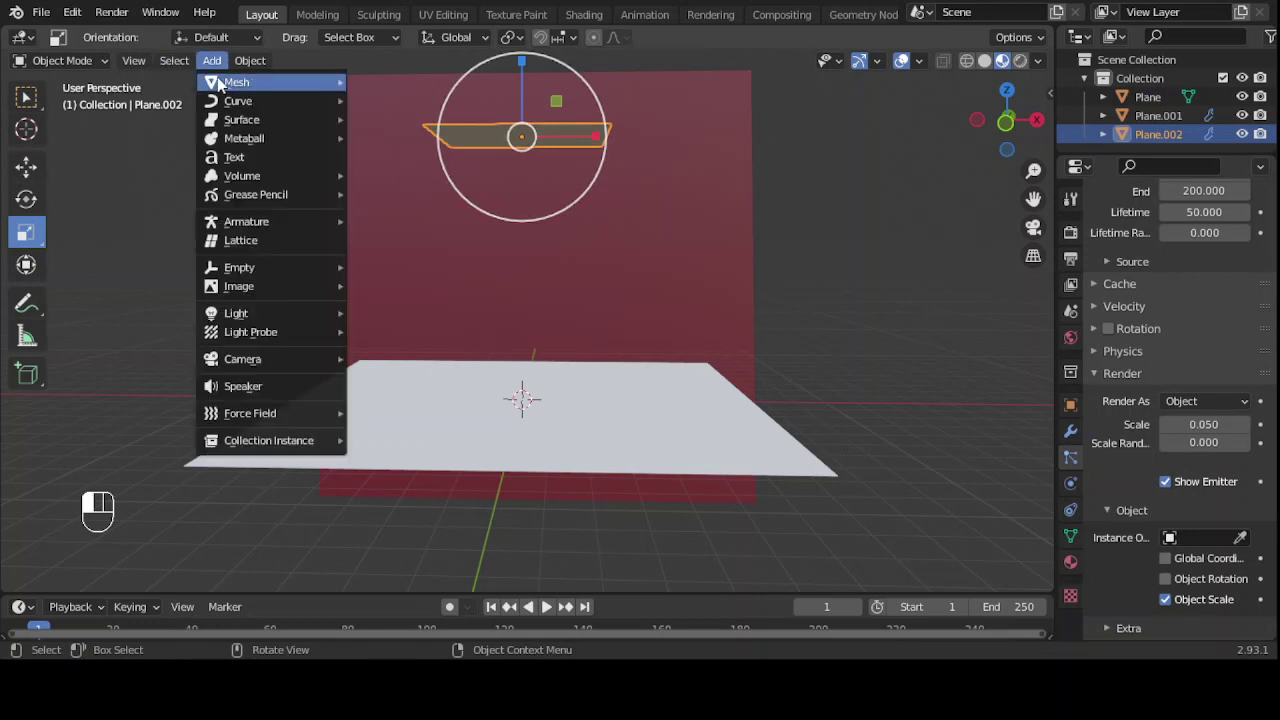
pyautogui.moveTo(245, 88)
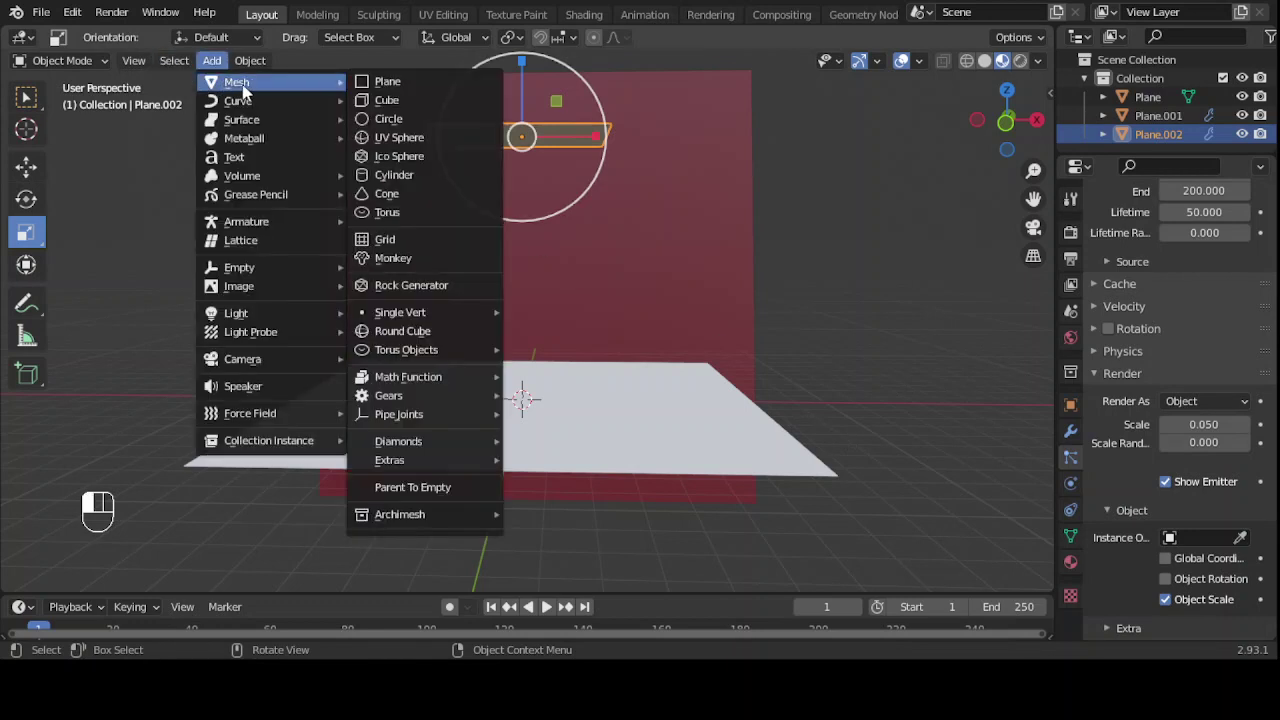
pyautogui.click(401, 159)
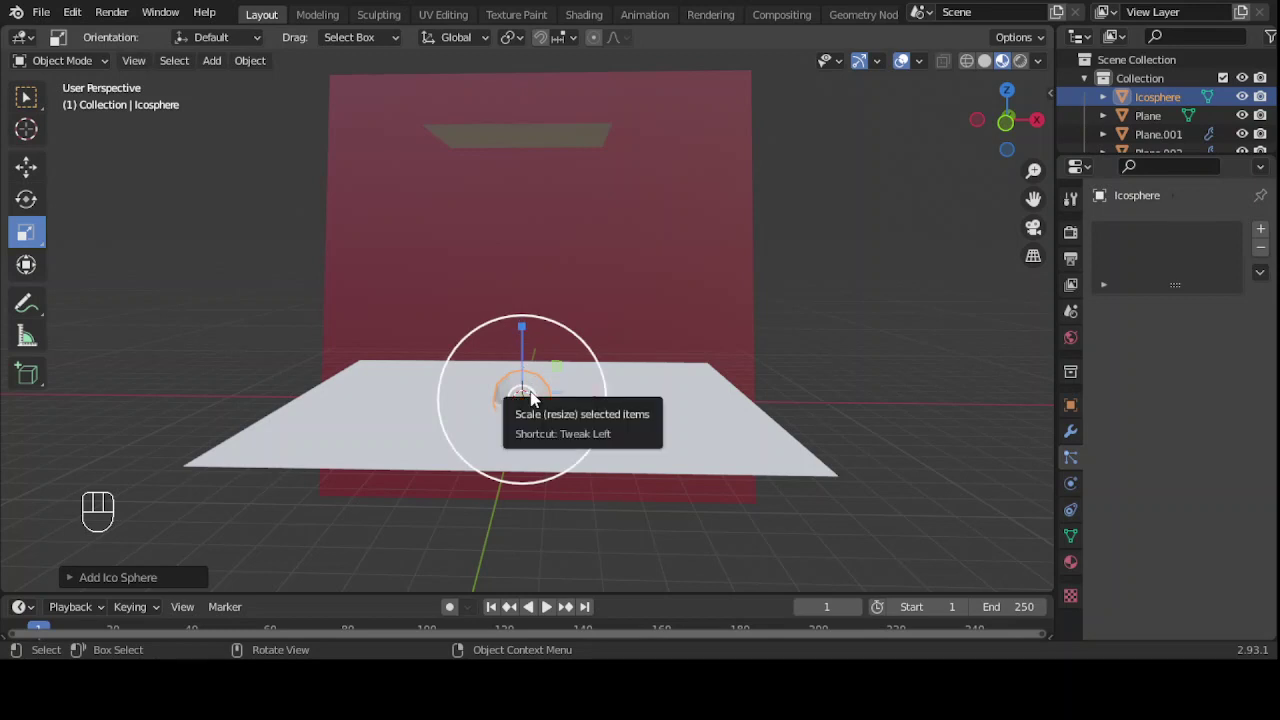
pyautogui.press('g')
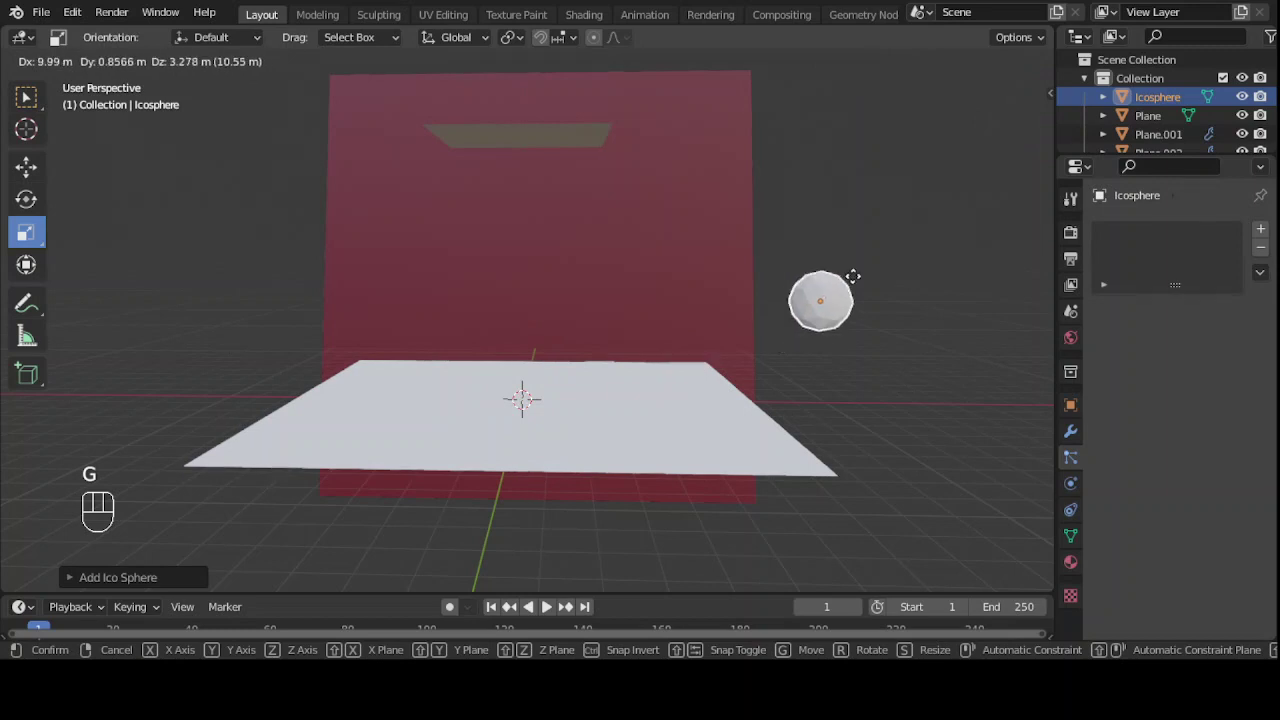
pyautogui.click(885, 232)
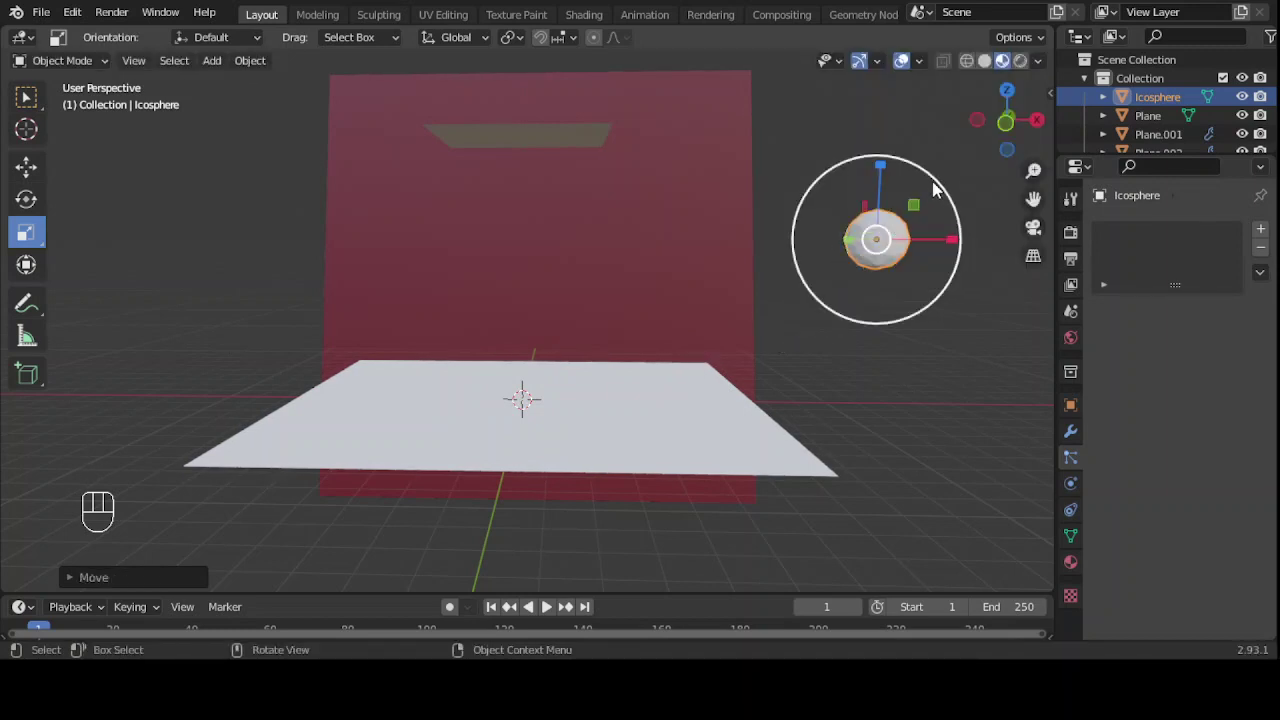
# Step: Shrink the ico sphere uniformly and apply its scale
pyautogui.moveTo(942, 184); pyautogui.dragTo(914, 206)
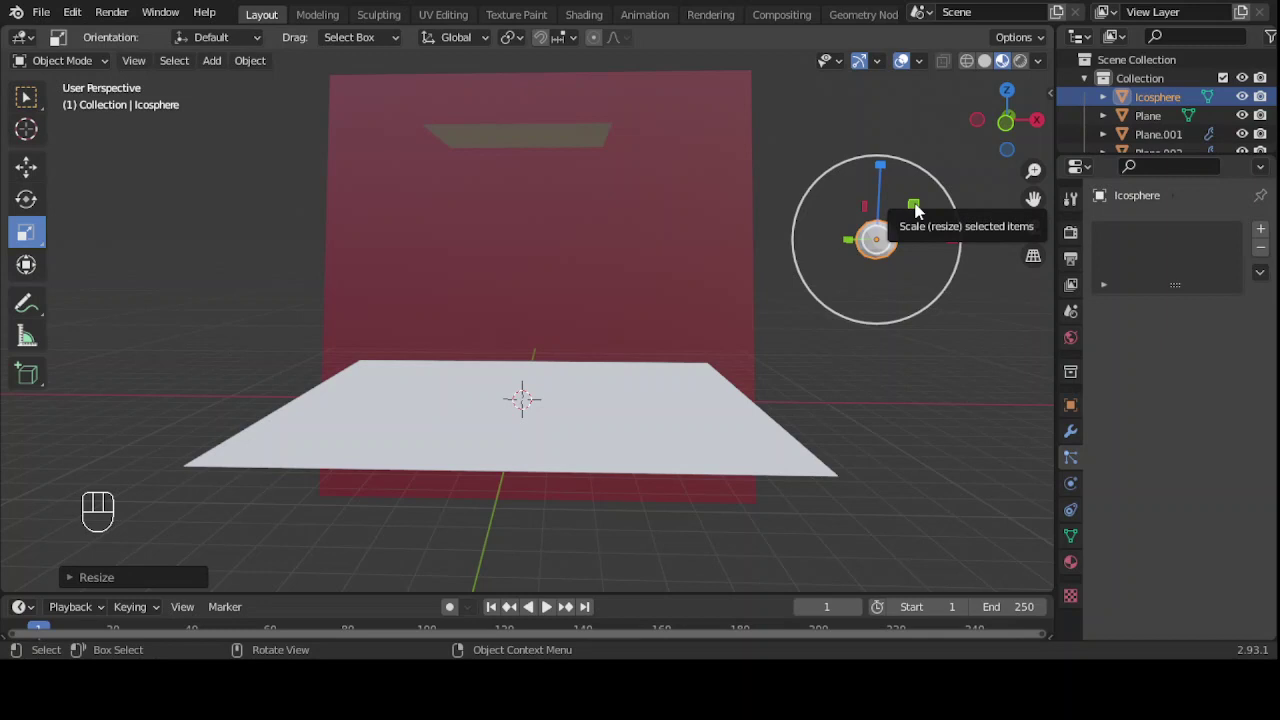
pyautogui.press('ctrl')
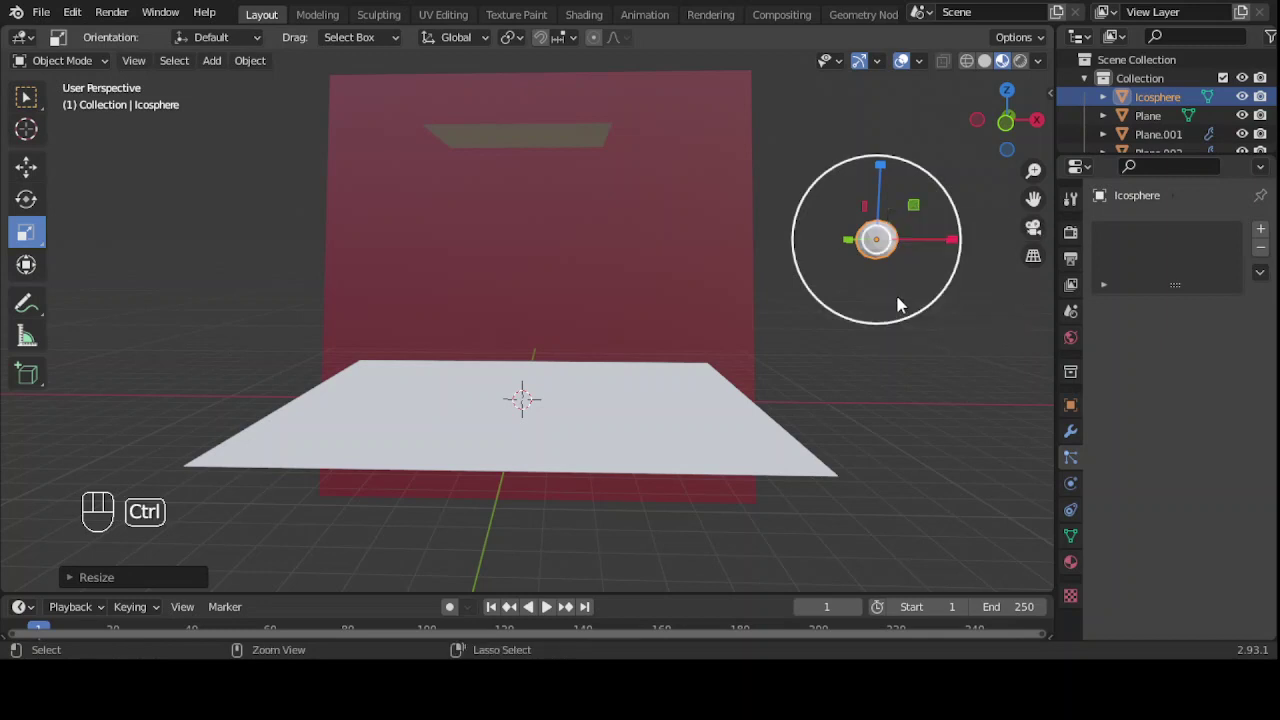
pyautogui.hotkey('ctrl', 'a')
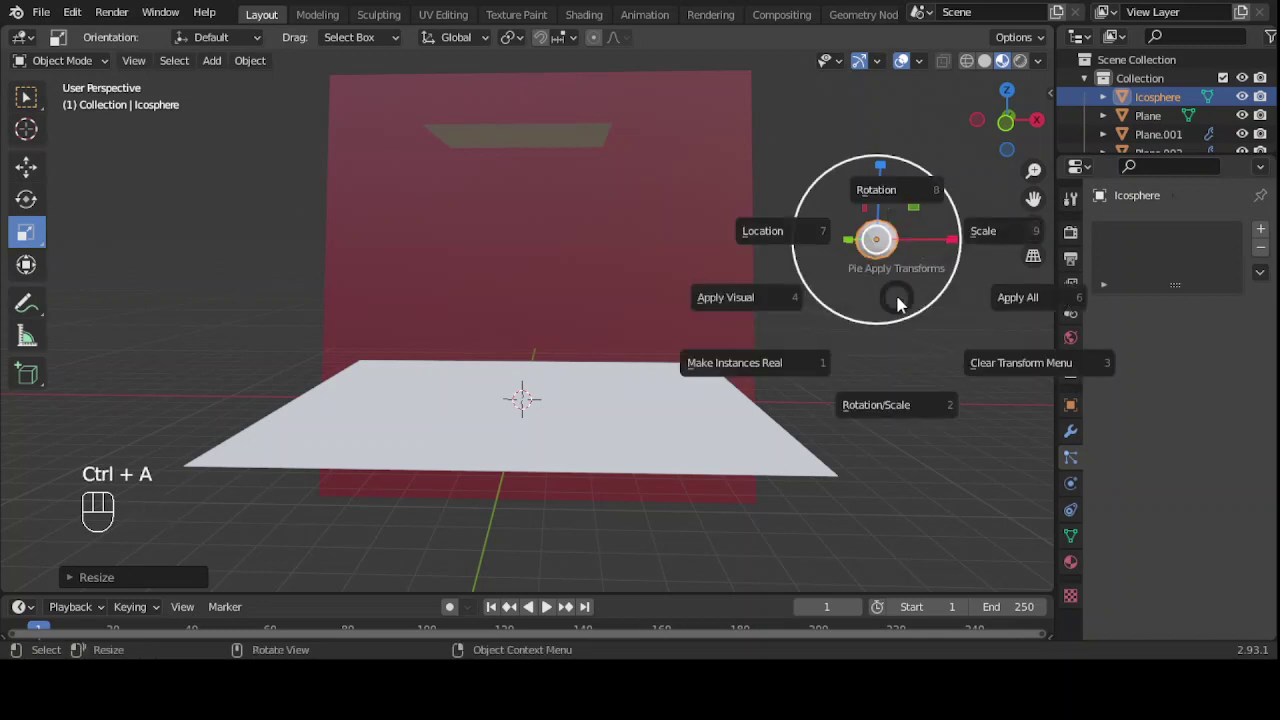
pyautogui.click(985, 234)
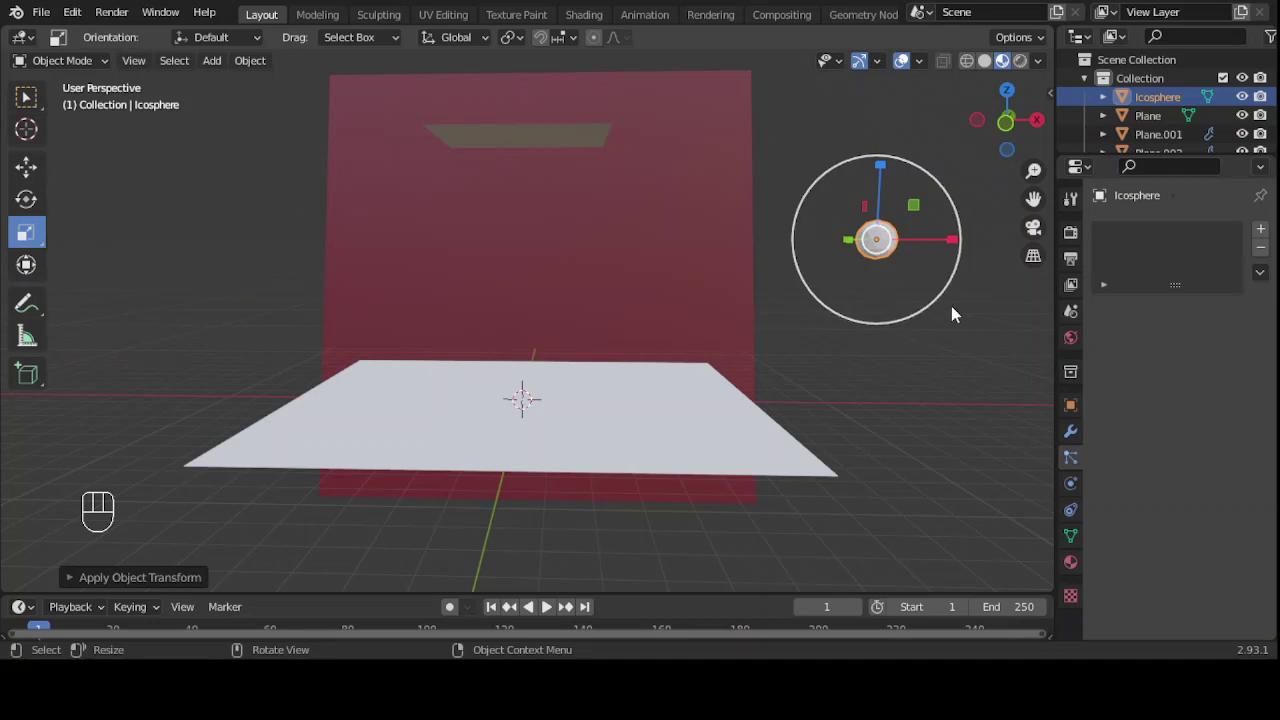
# Step: Assign the ico sphere as the instance object of the raised plane's particle system
pyautogui.click(566, 136)
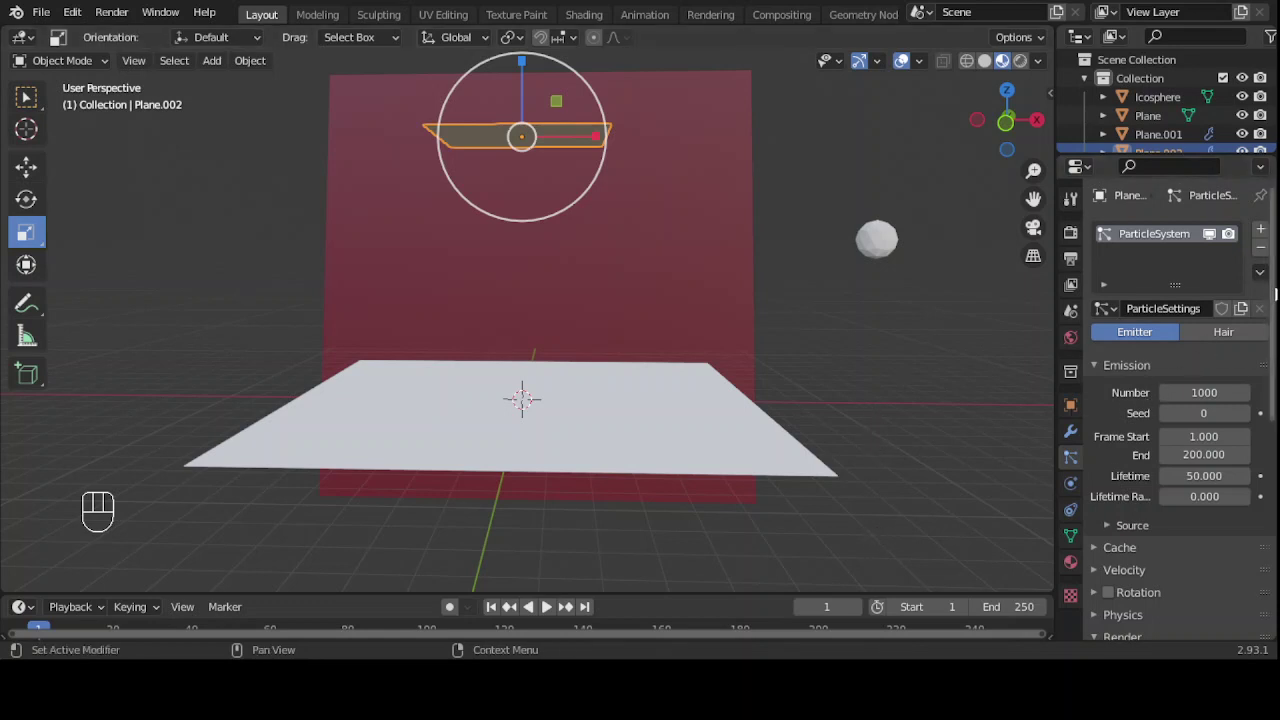
pyautogui.moveTo(1275, 295); pyautogui.dragTo(1275, 455)
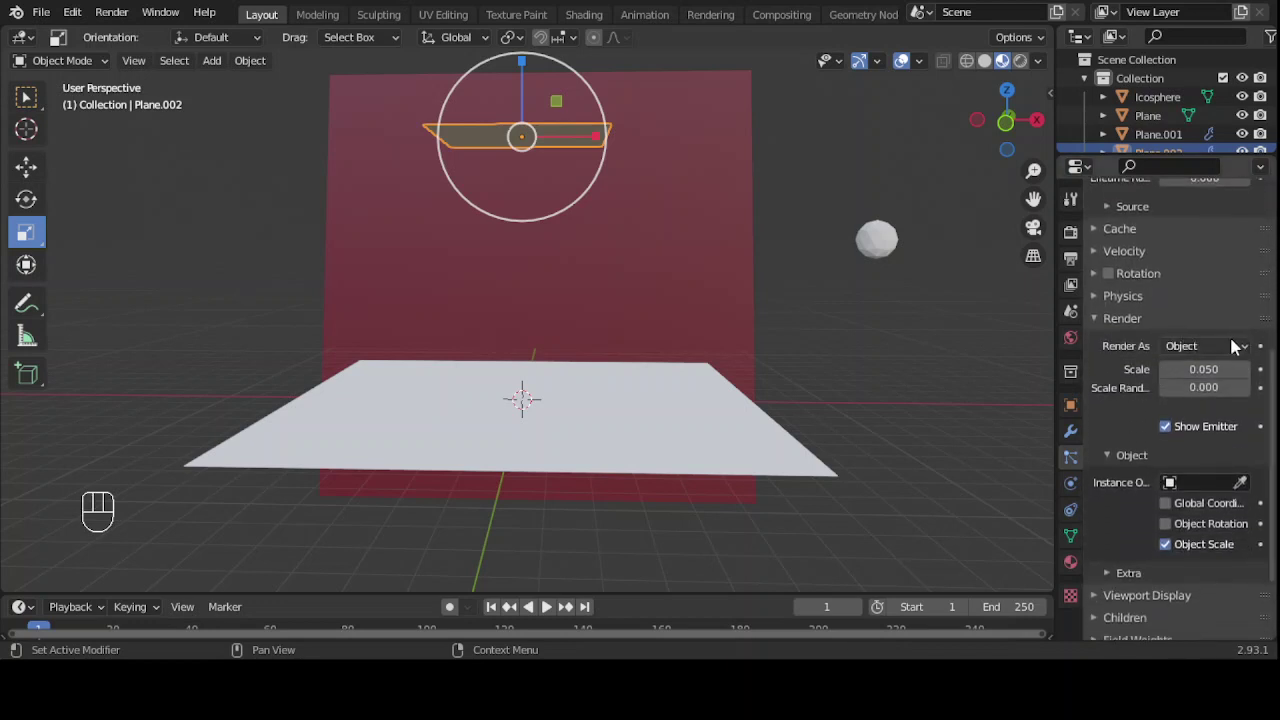
pyautogui.click(1241, 484)
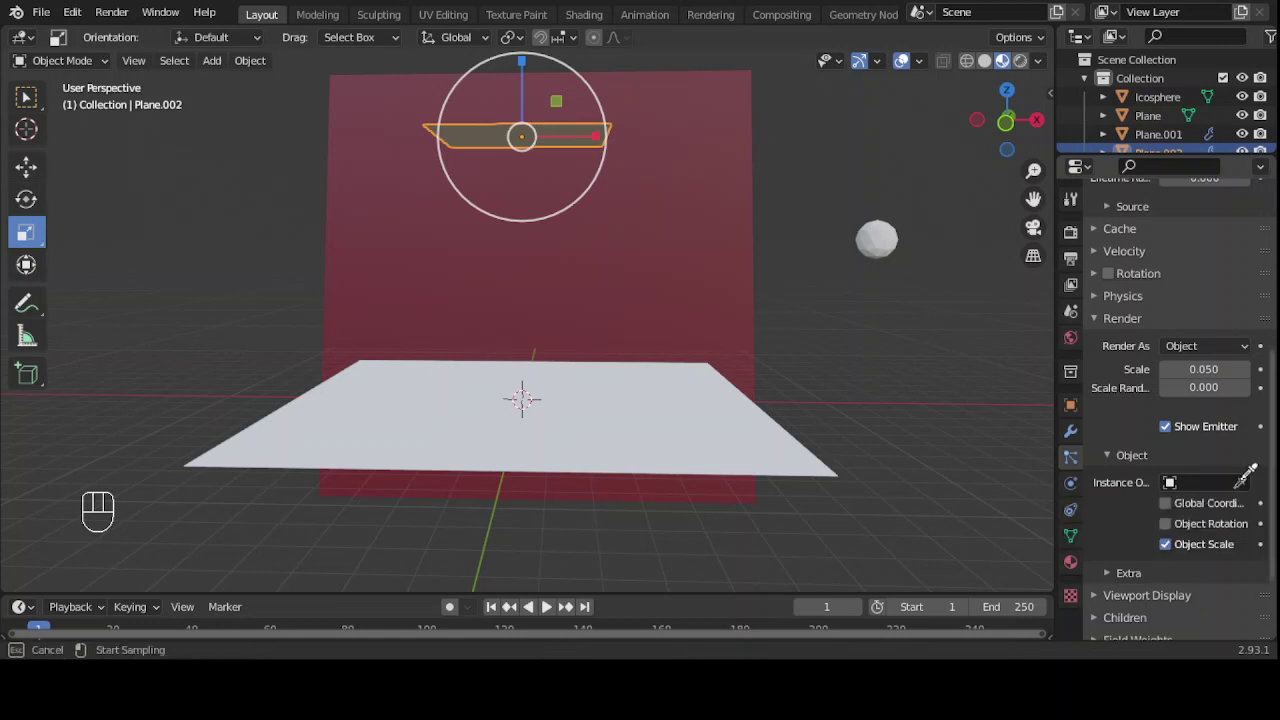
pyautogui.click(887, 239)
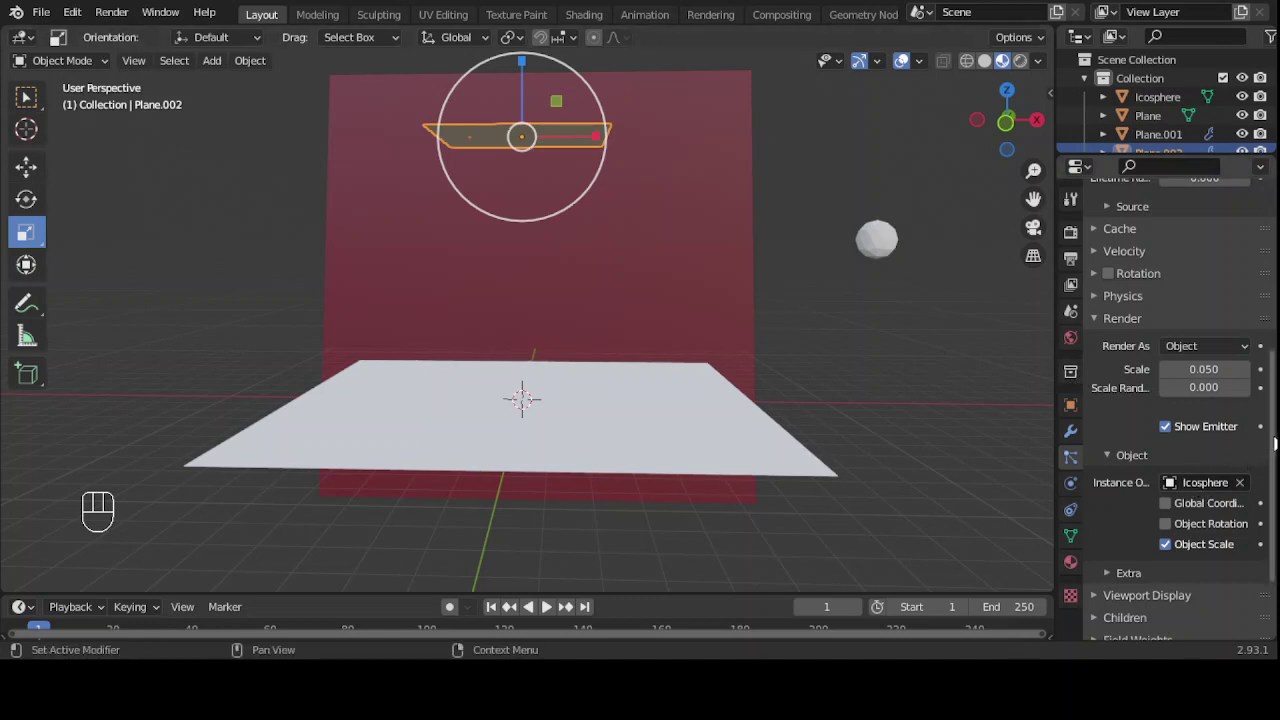
pyautogui.moveTo(1274, 443); pyautogui.dragTo(1275, 505)
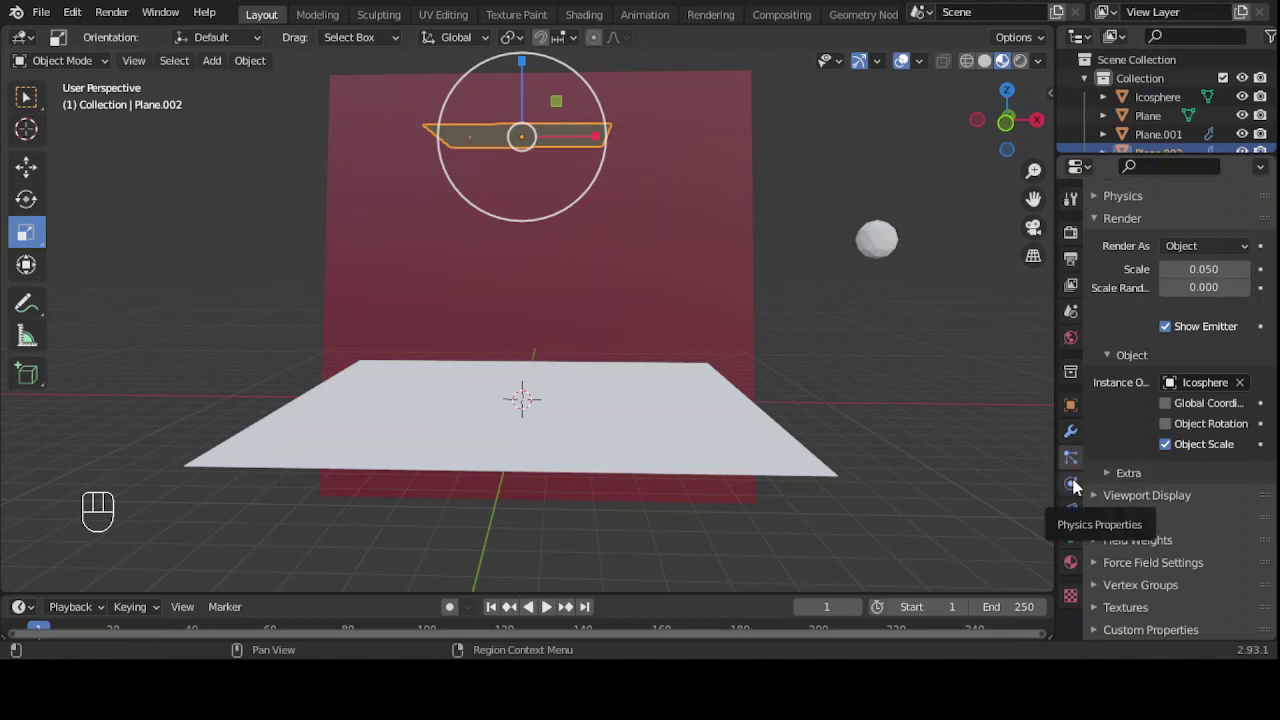
# Step: Add a Dynamic Paint brush to the raised plane, with its paint source set to Particle System using ParticleSystem
pyautogui.click(1072, 484)
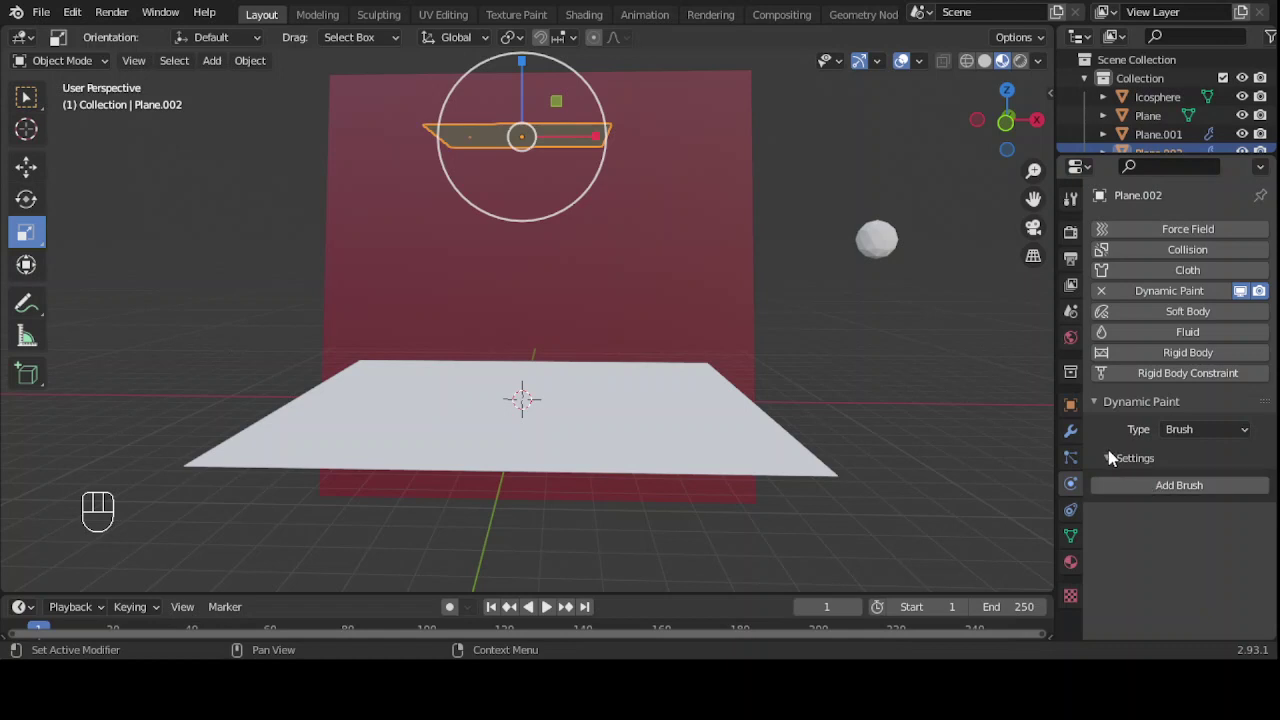
pyautogui.click(1125, 488)
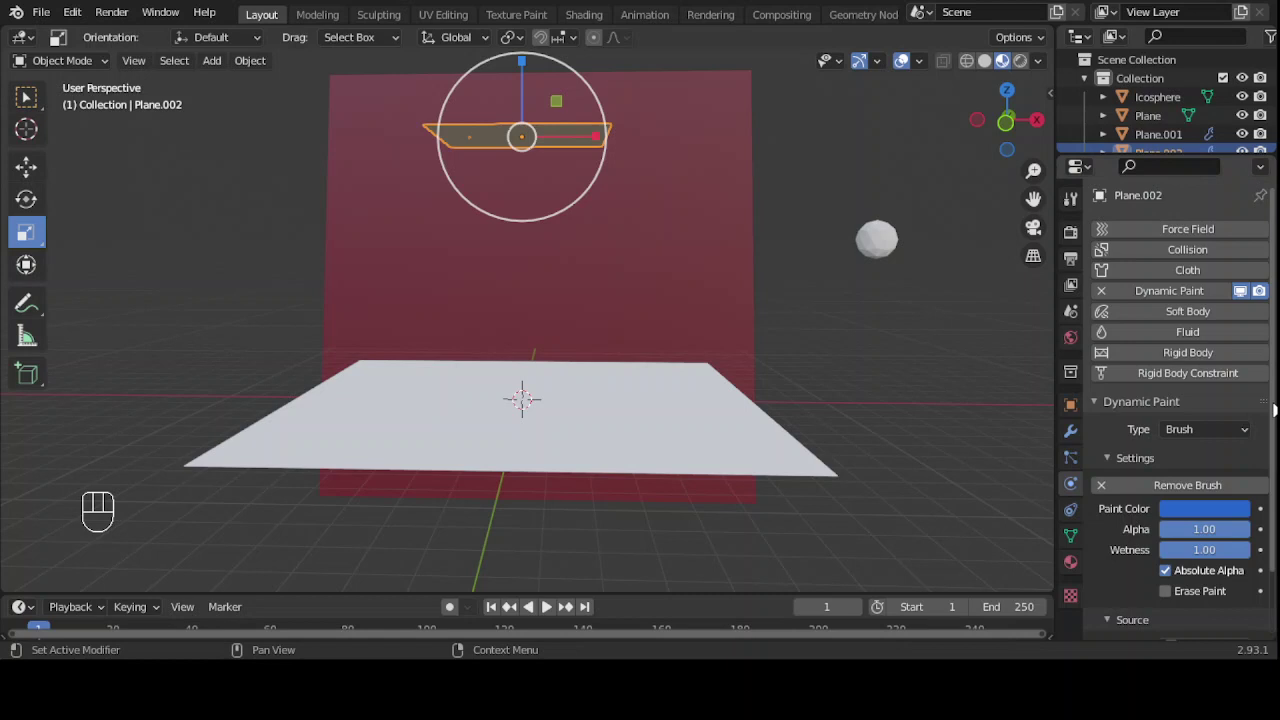
pyautogui.moveTo(1274, 410); pyautogui.dragTo(1273, 550)
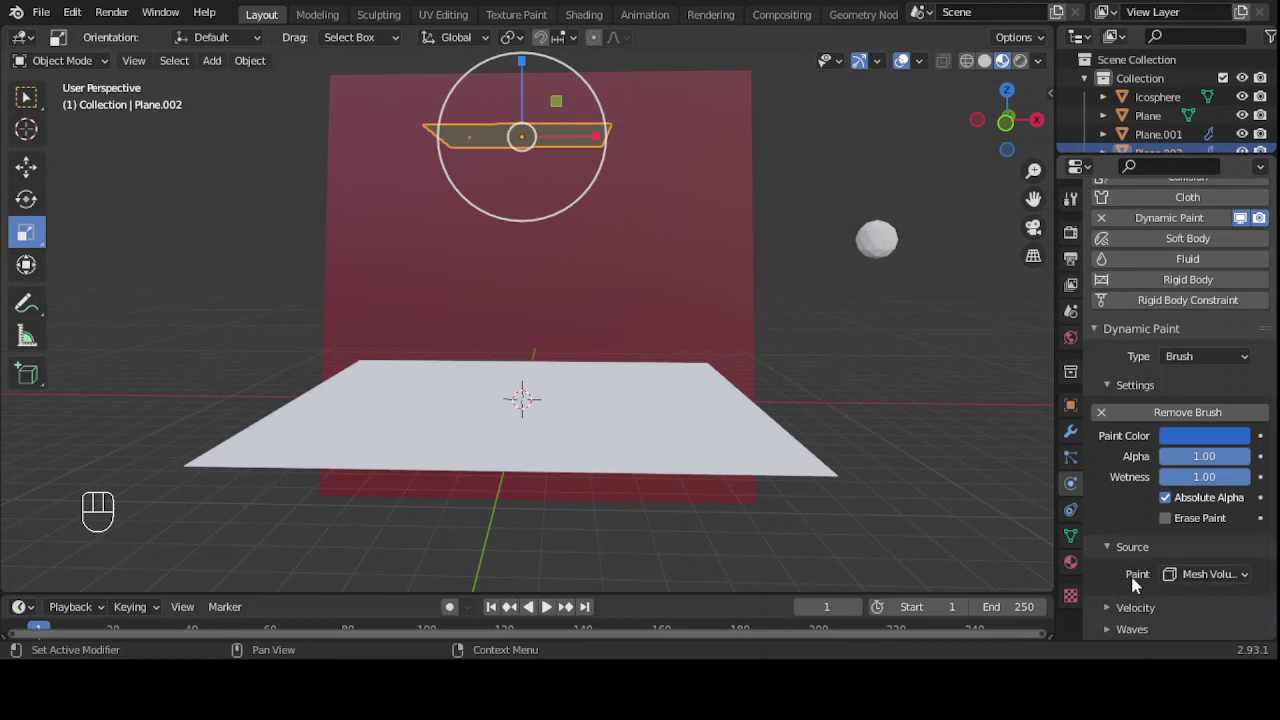
pyautogui.click(1211, 575)
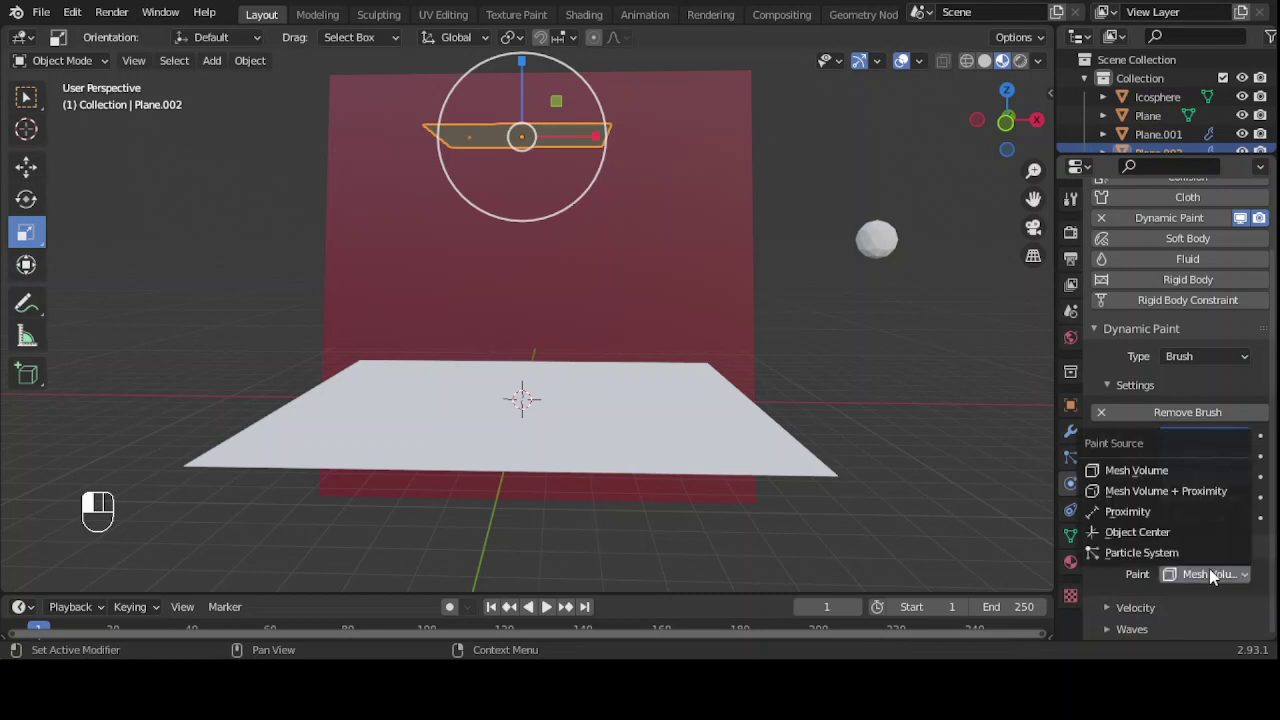
pyautogui.click(1130, 553)
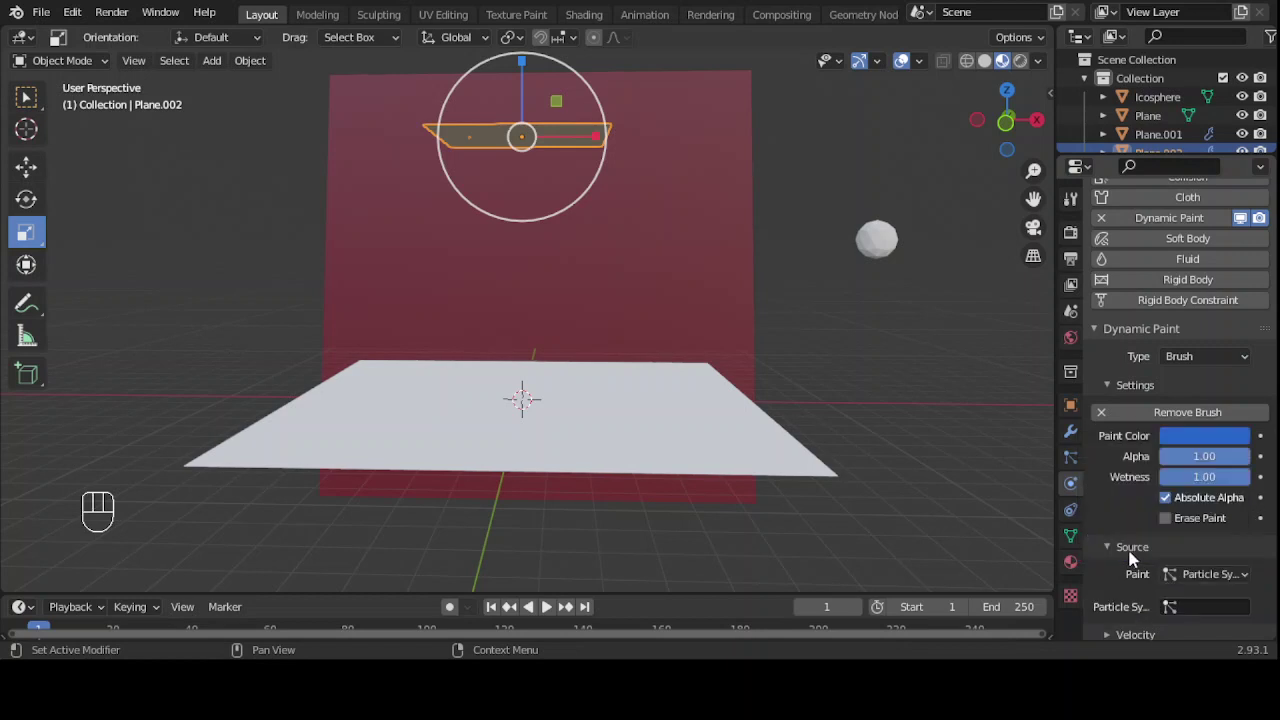
pyautogui.moveTo(1274, 468); pyautogui.dragTo(1274, 530)
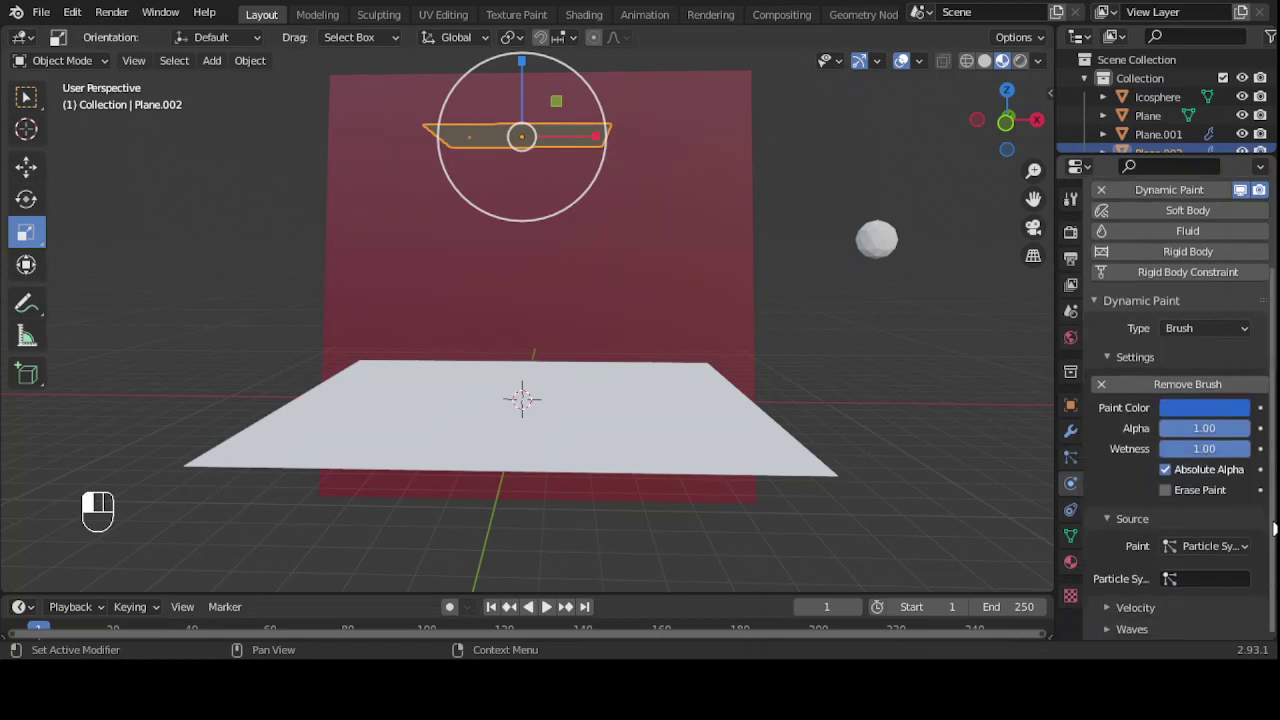
pyautogui.click(1187, 579)
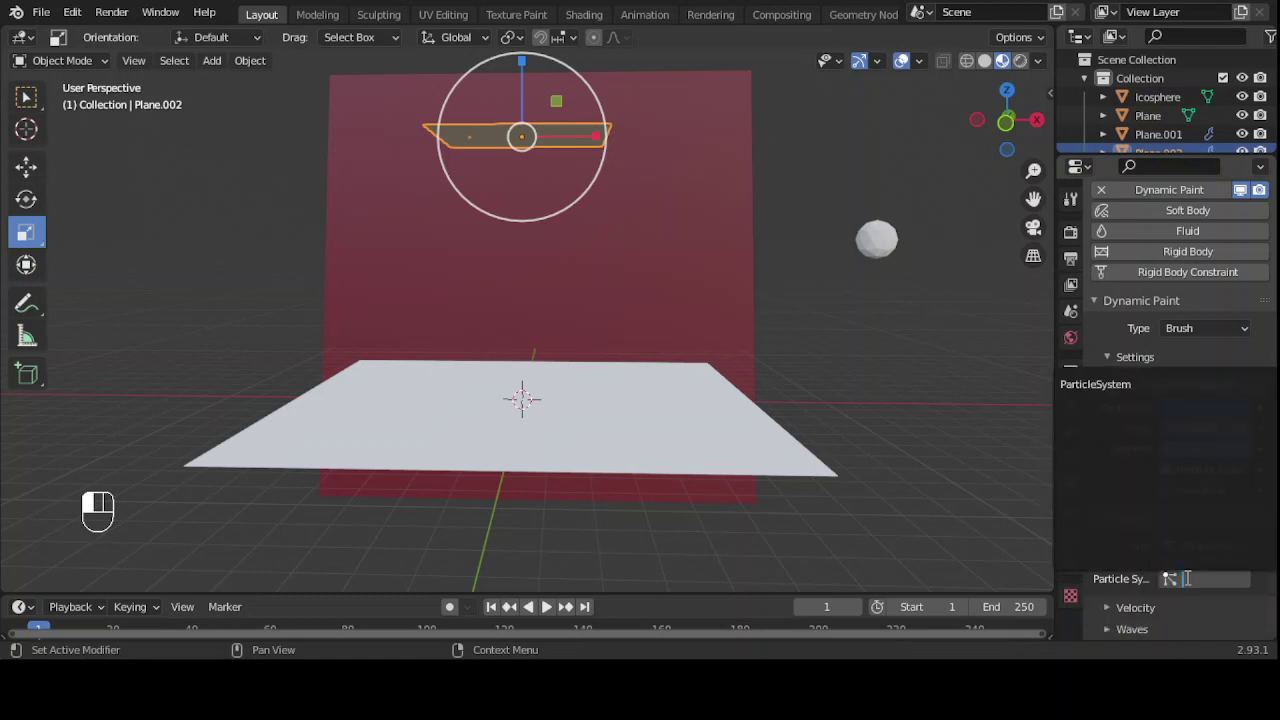
pyautogui.click(1101, 391)
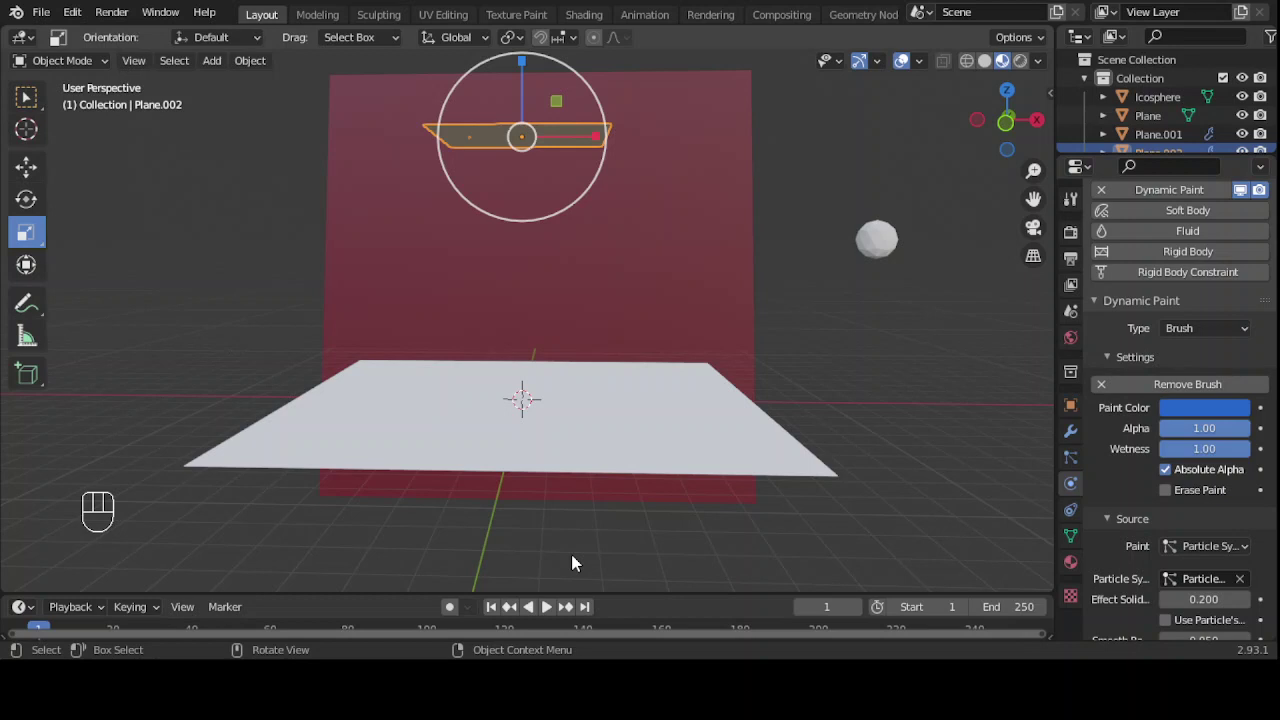
# Step: Play the animation to examine how the particles fall onto the white plane, and stop playback
pyautogui.click(546, 612)
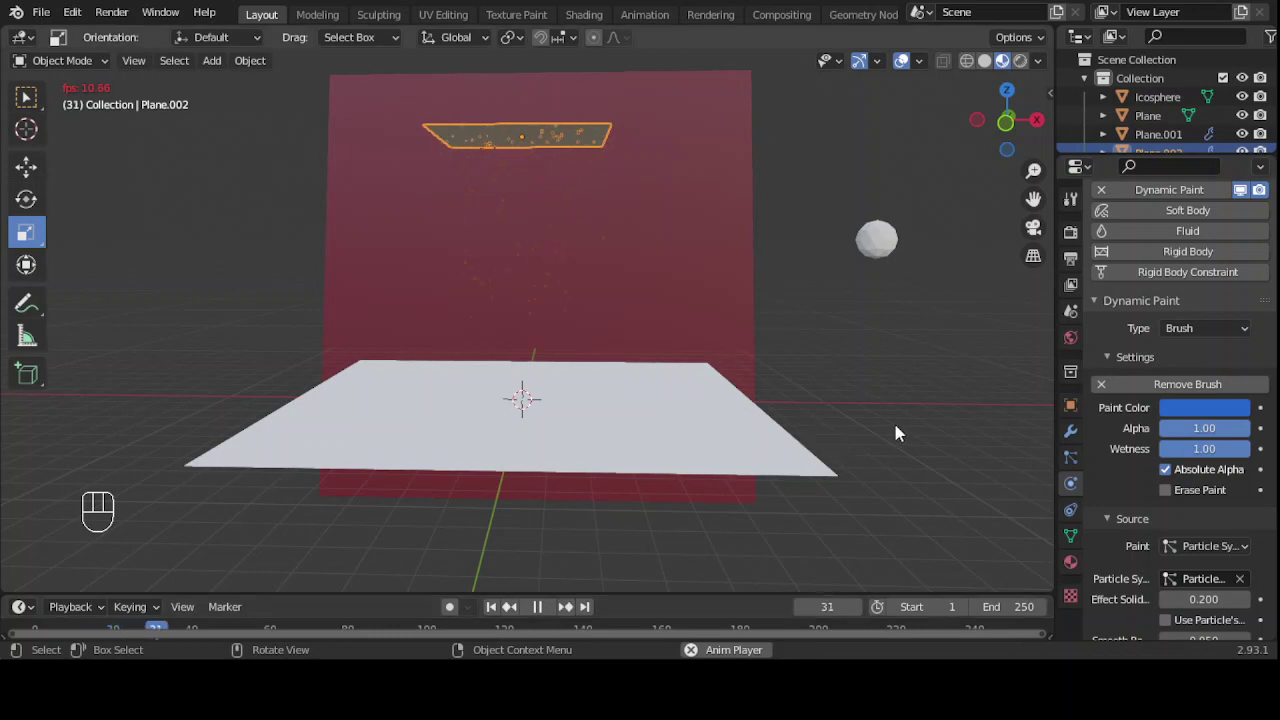
pyautogui.press('alt')
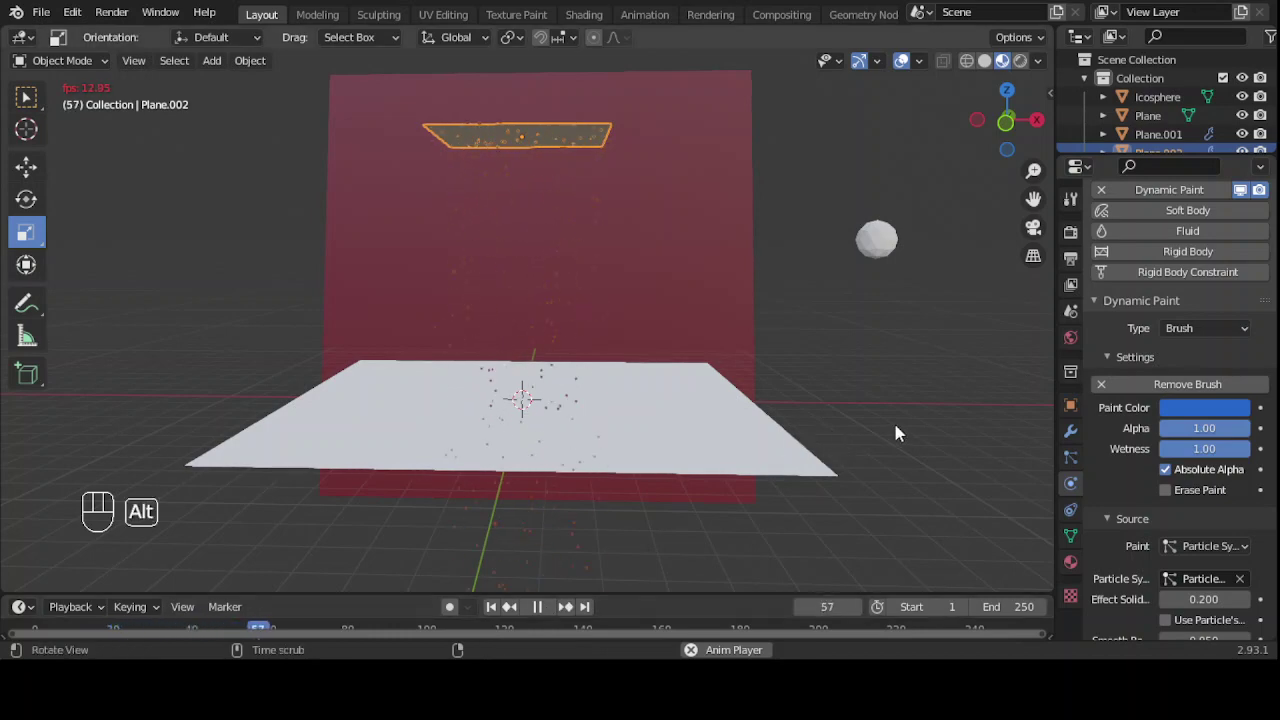
pyautogui.keyDown('alt'); pyautogui.moveTo(897, 433); pyautogui.dragTo(899, 460); pyautogui.keyUp('alt')
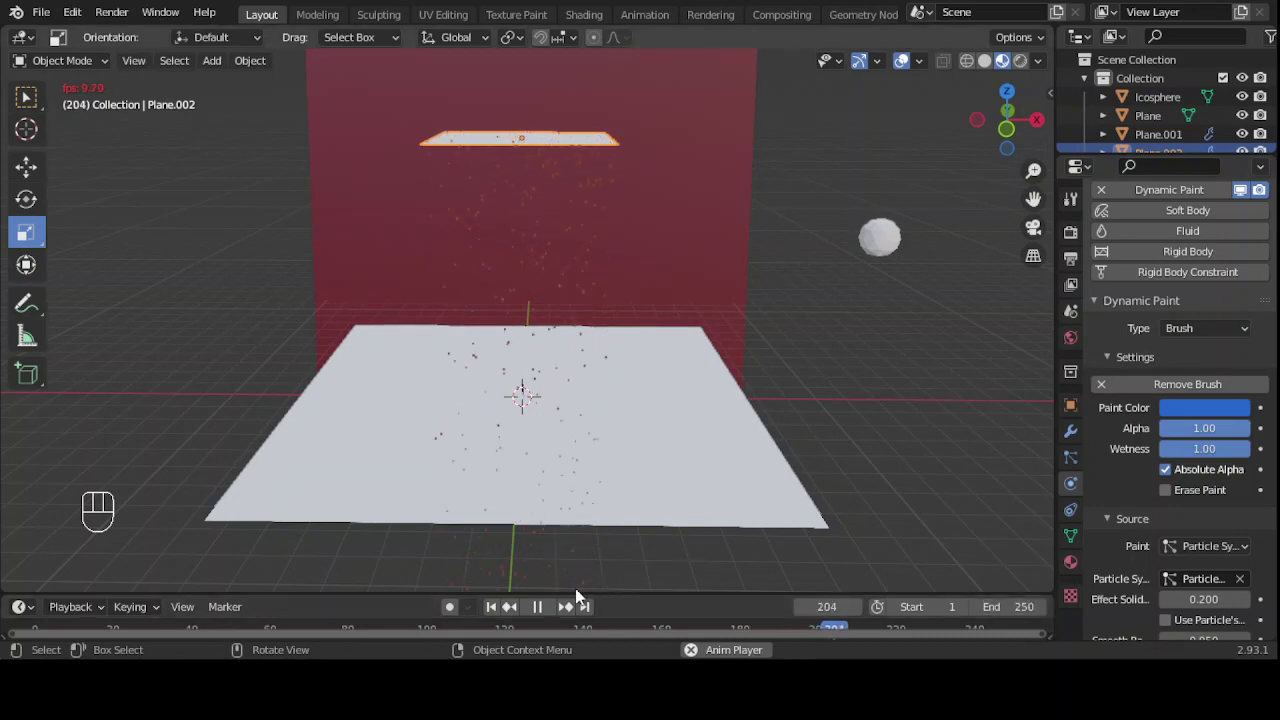
pyautogui.click(549, 606)
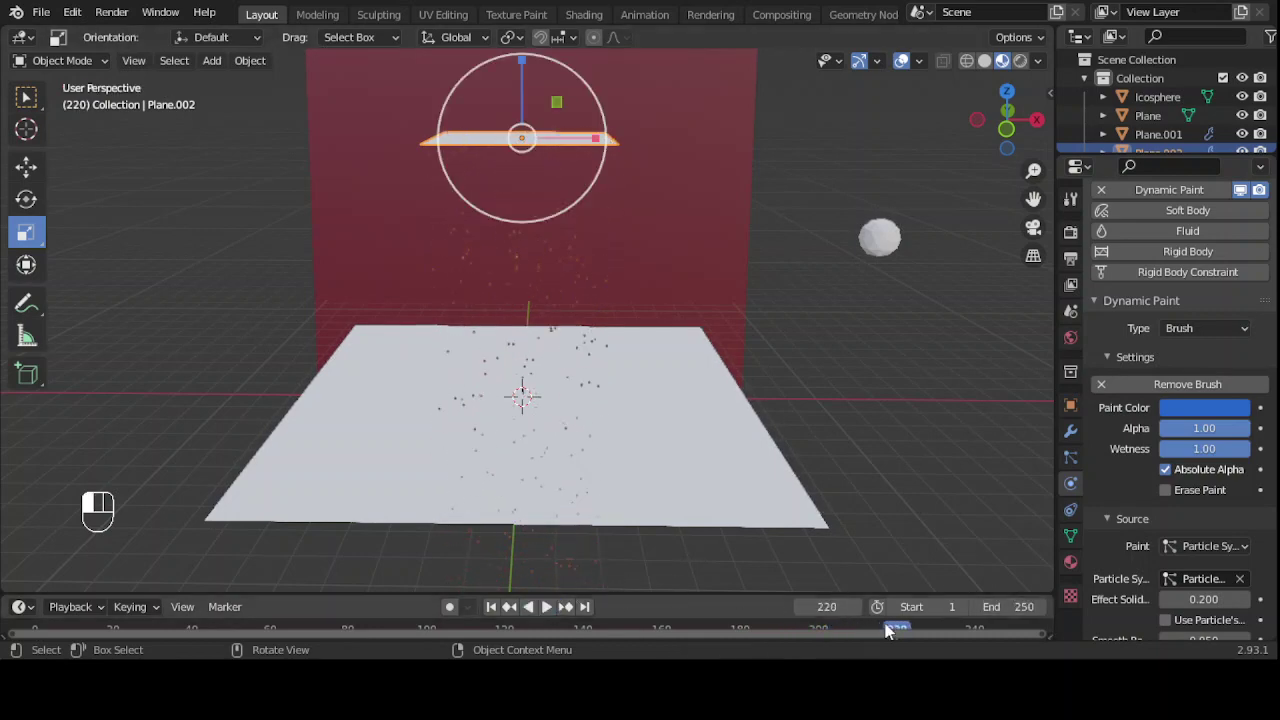
# Step: Set the animation's end frame to 100 and replay it to check the falling particles
pyautogui.click(1018, 607)
pyautogui.write('1')
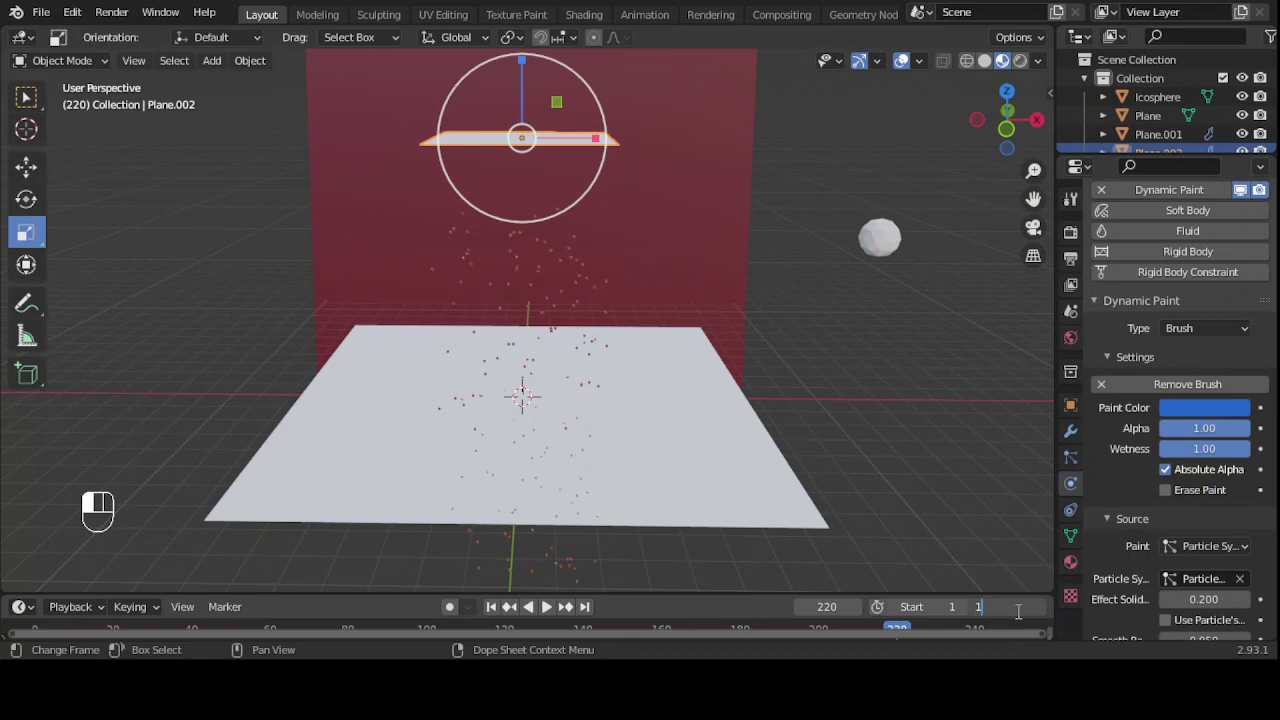
pyautogui.write('00')
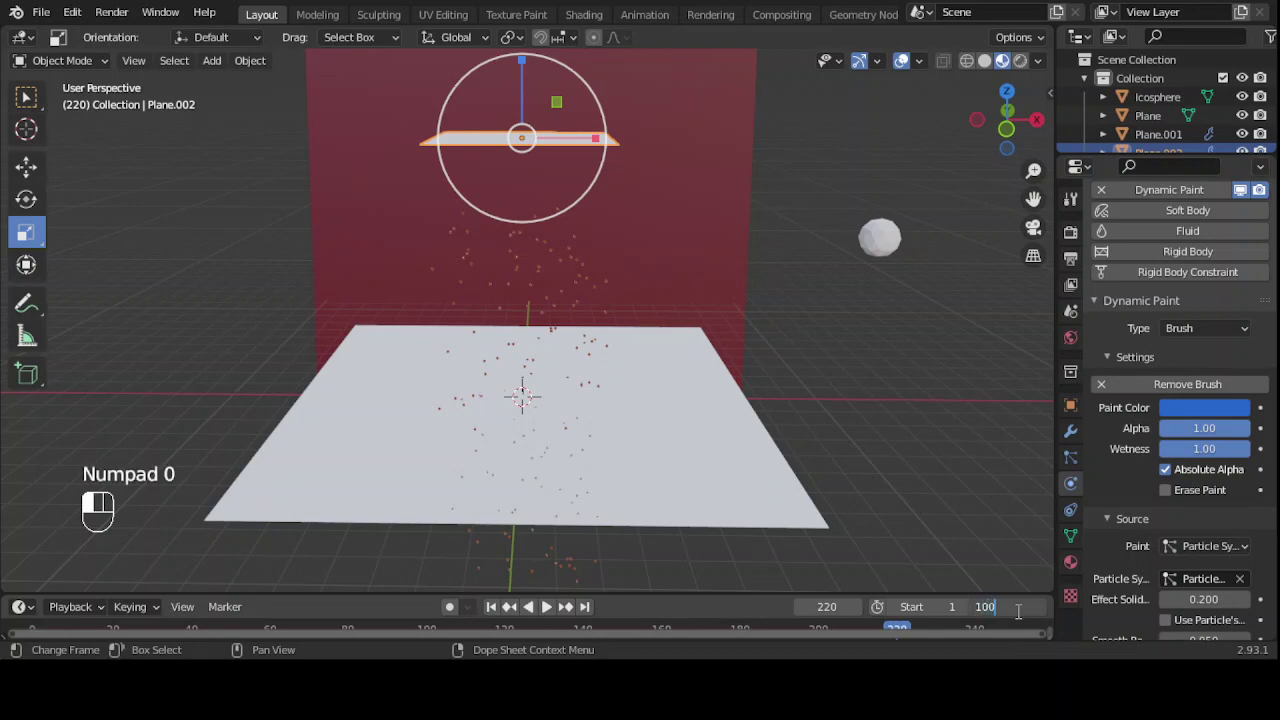
pyautogui.press('Return')
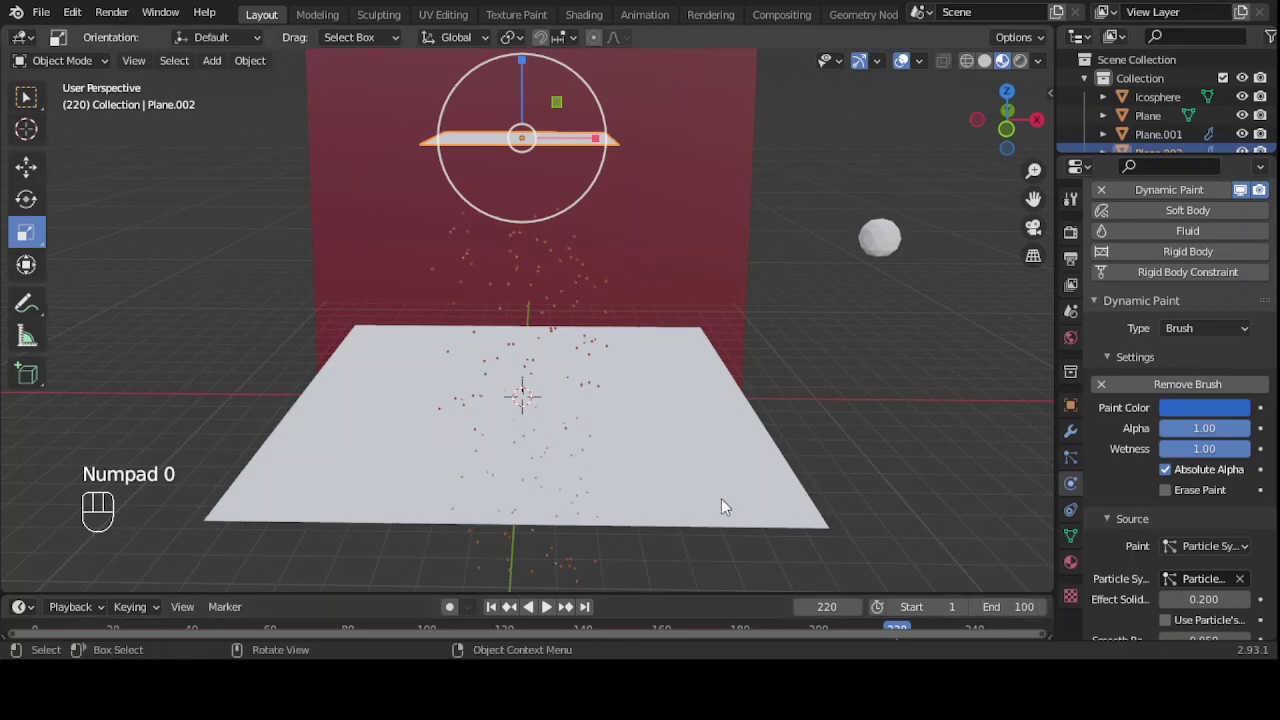
pyautogui.click(547, 606)
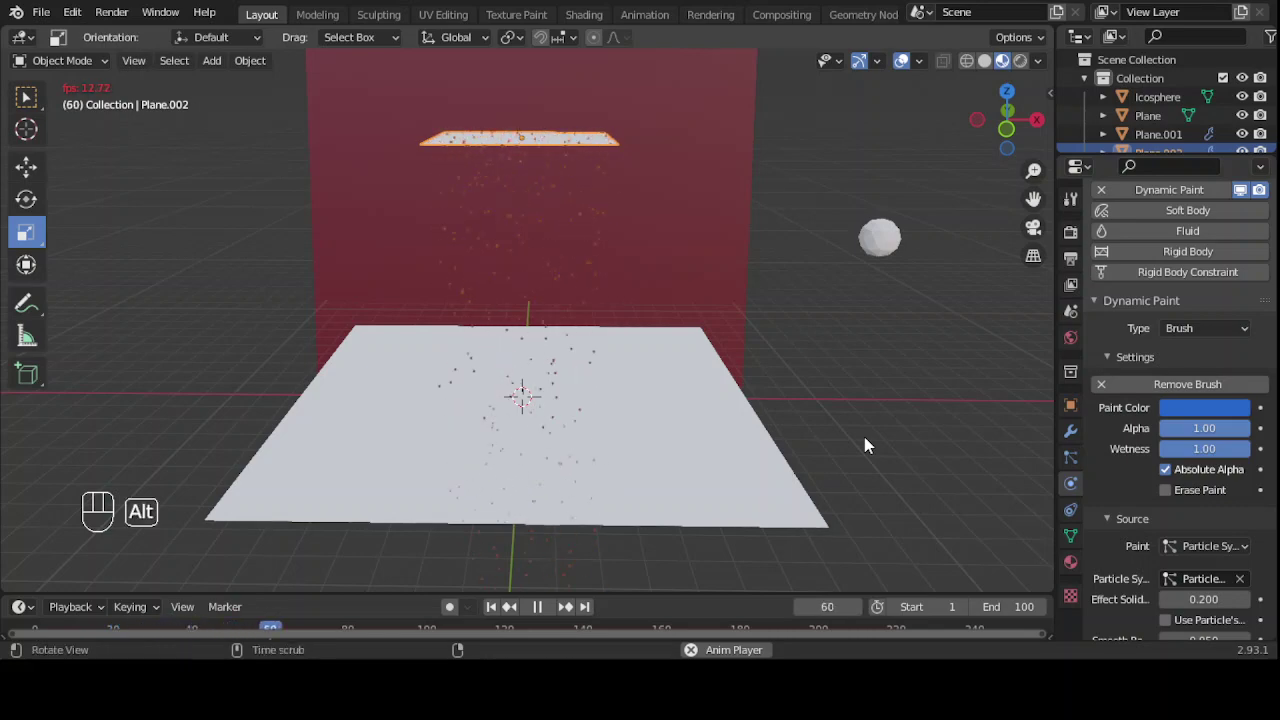
pyautogui.moveTo(866, 444)
pyautogui.keyDown('alt'); pyautogui.mouseDown()
pyautogui.moveTo(838, 427)
pyautogui.moveTo(869, 429)
pyautogui.moveTo(857, 434)
pyautogui.mouseUp(); pyautogui.keyUp('alt')
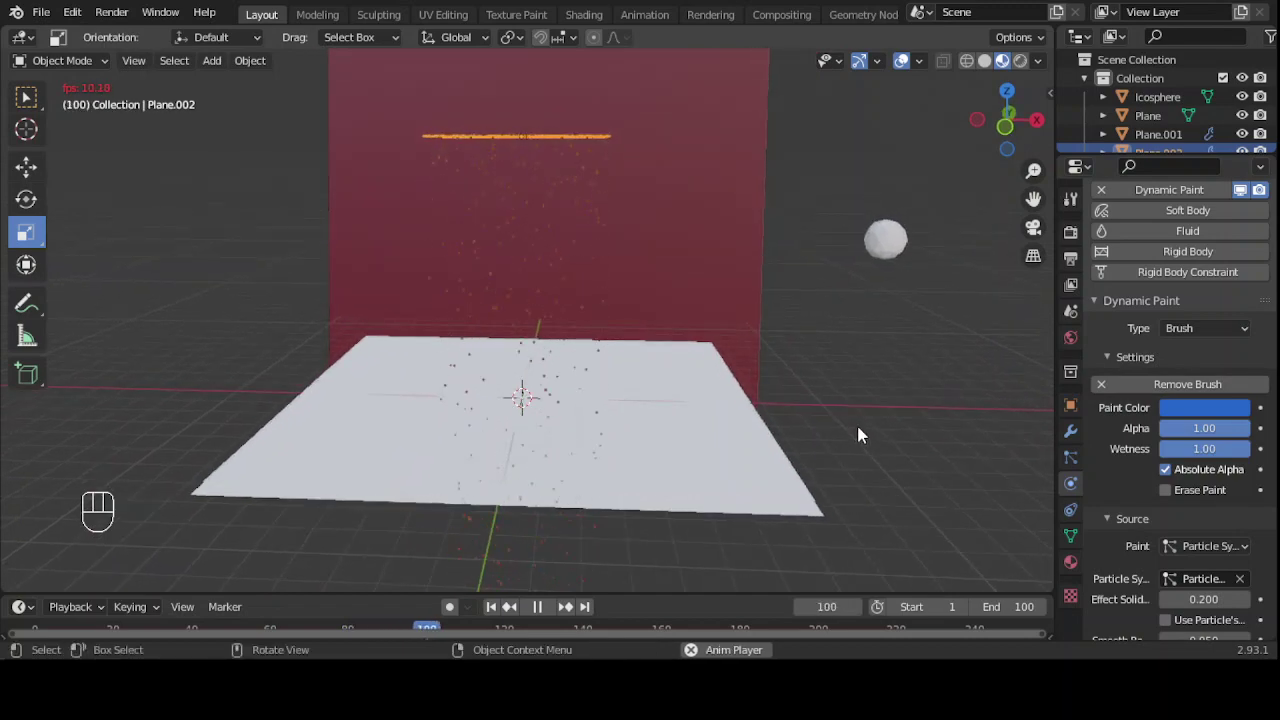